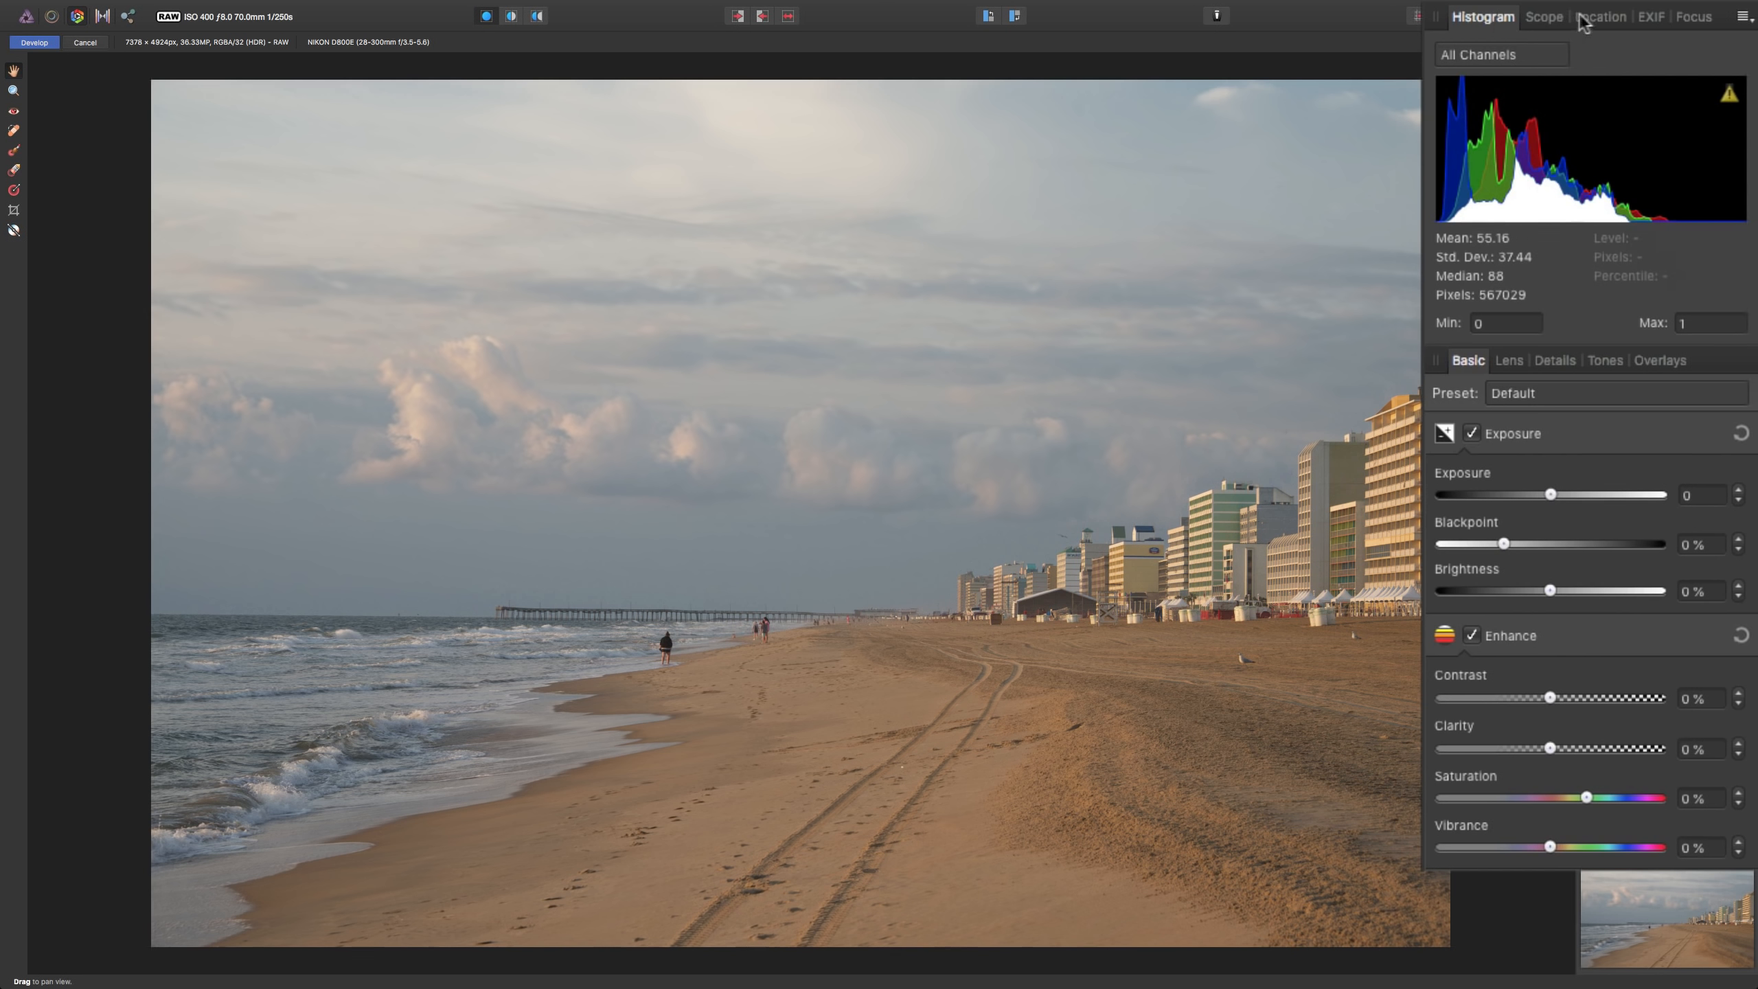
Review the photo's focus, EXIF, location and scope information, ending on the histogram.
click(1693, 17)
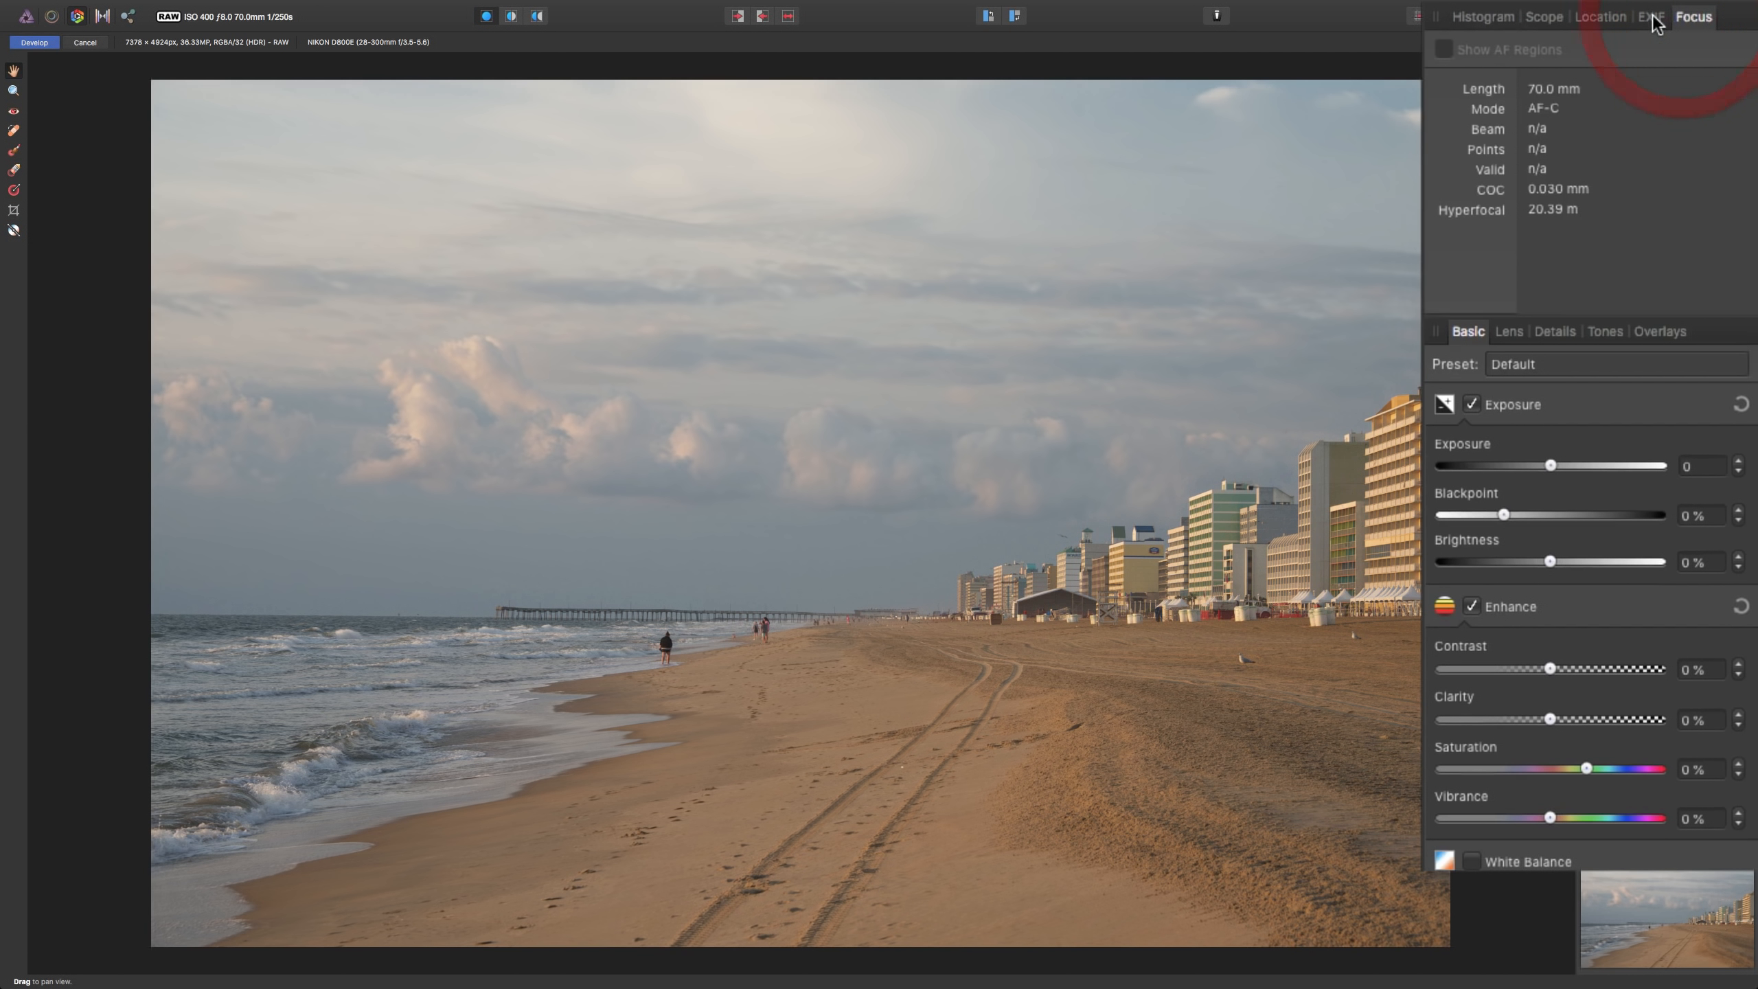
click(1651, 18)
click(1599, 18)
click(1565, 19)
click(1488, 18)
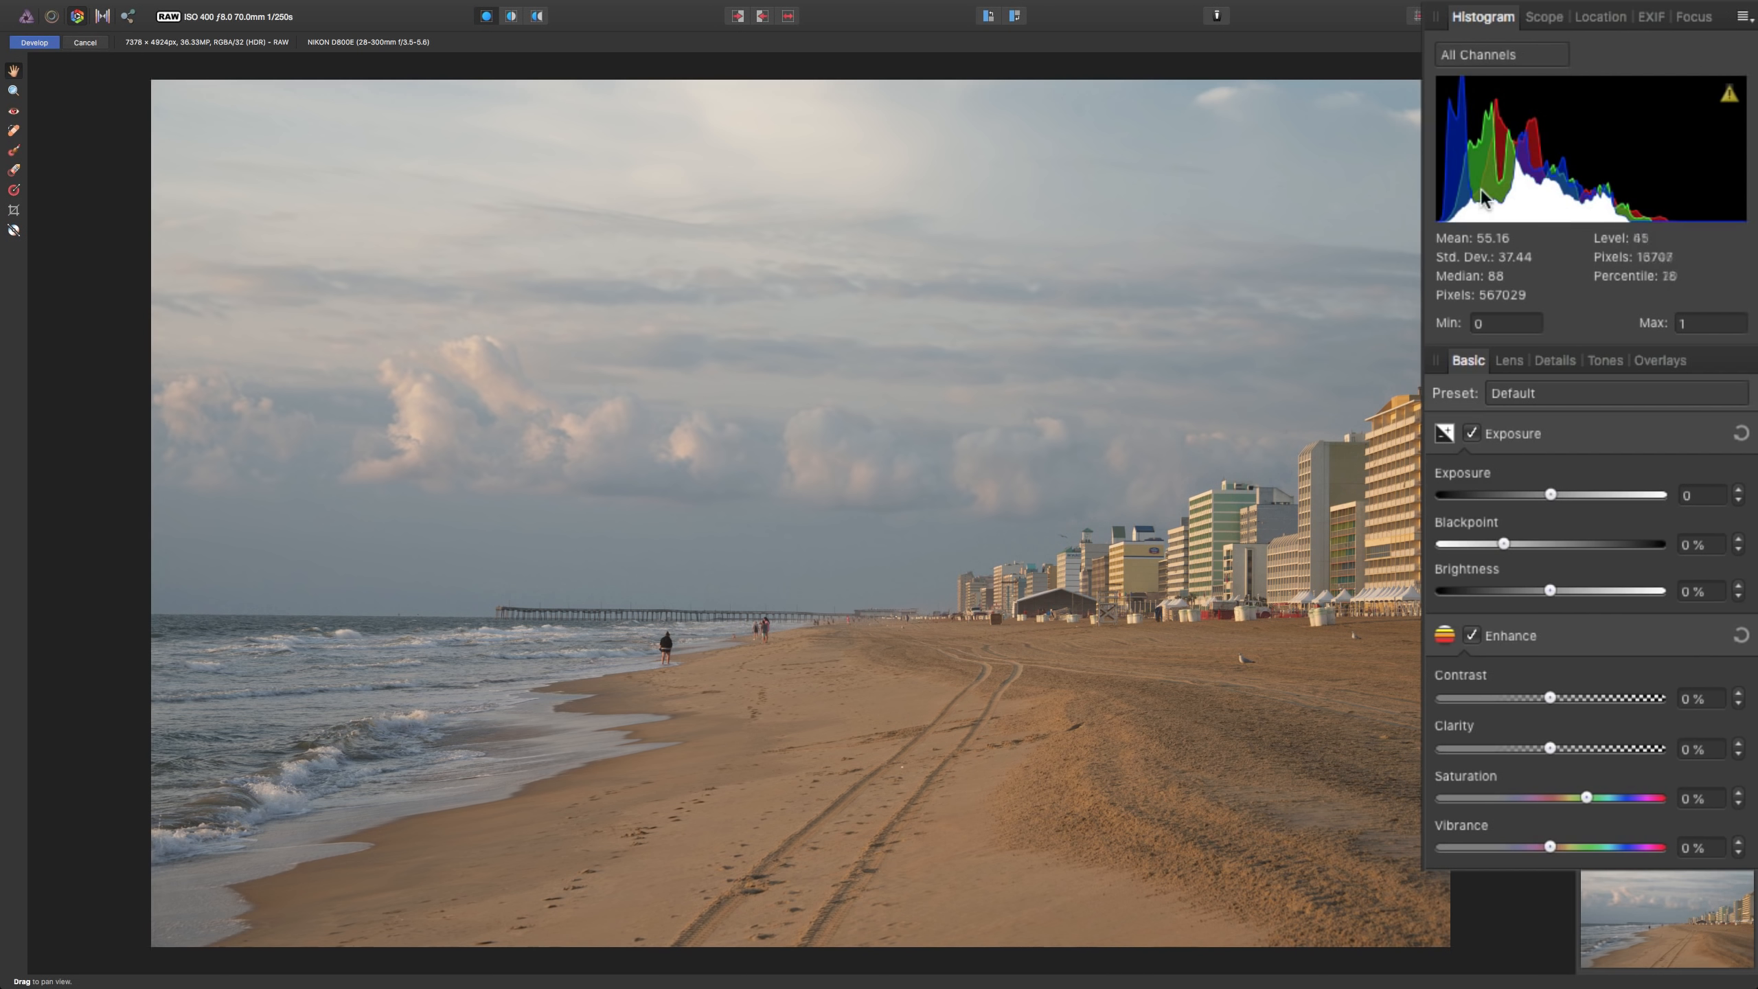
Adjust the photo's tonal exposure settings to Exposure 0.885, Blackpoint 2 % and Brightness 2 %.
drag(1551, 496, 1587, 496)
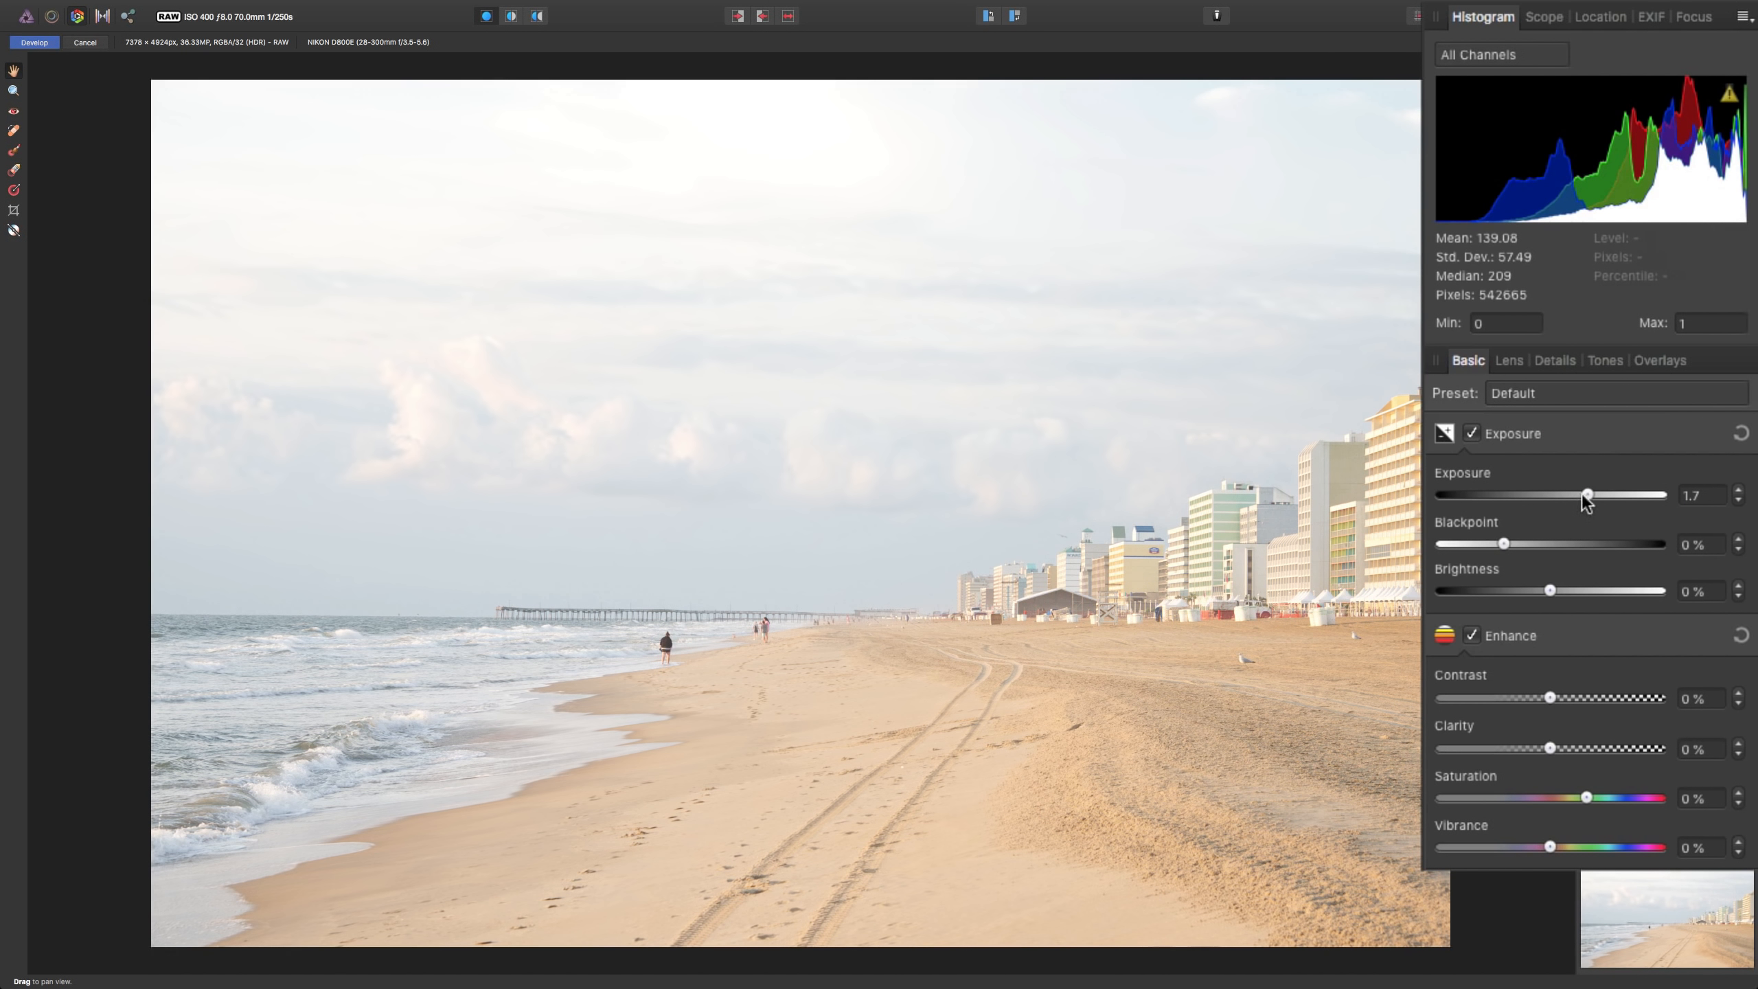
mouse_move(1584, 494)
mouse_down()
mouse_move(1486, 497)
mouse_move(1582, 496)
mouse_move(1565, 500)
mouse_up()
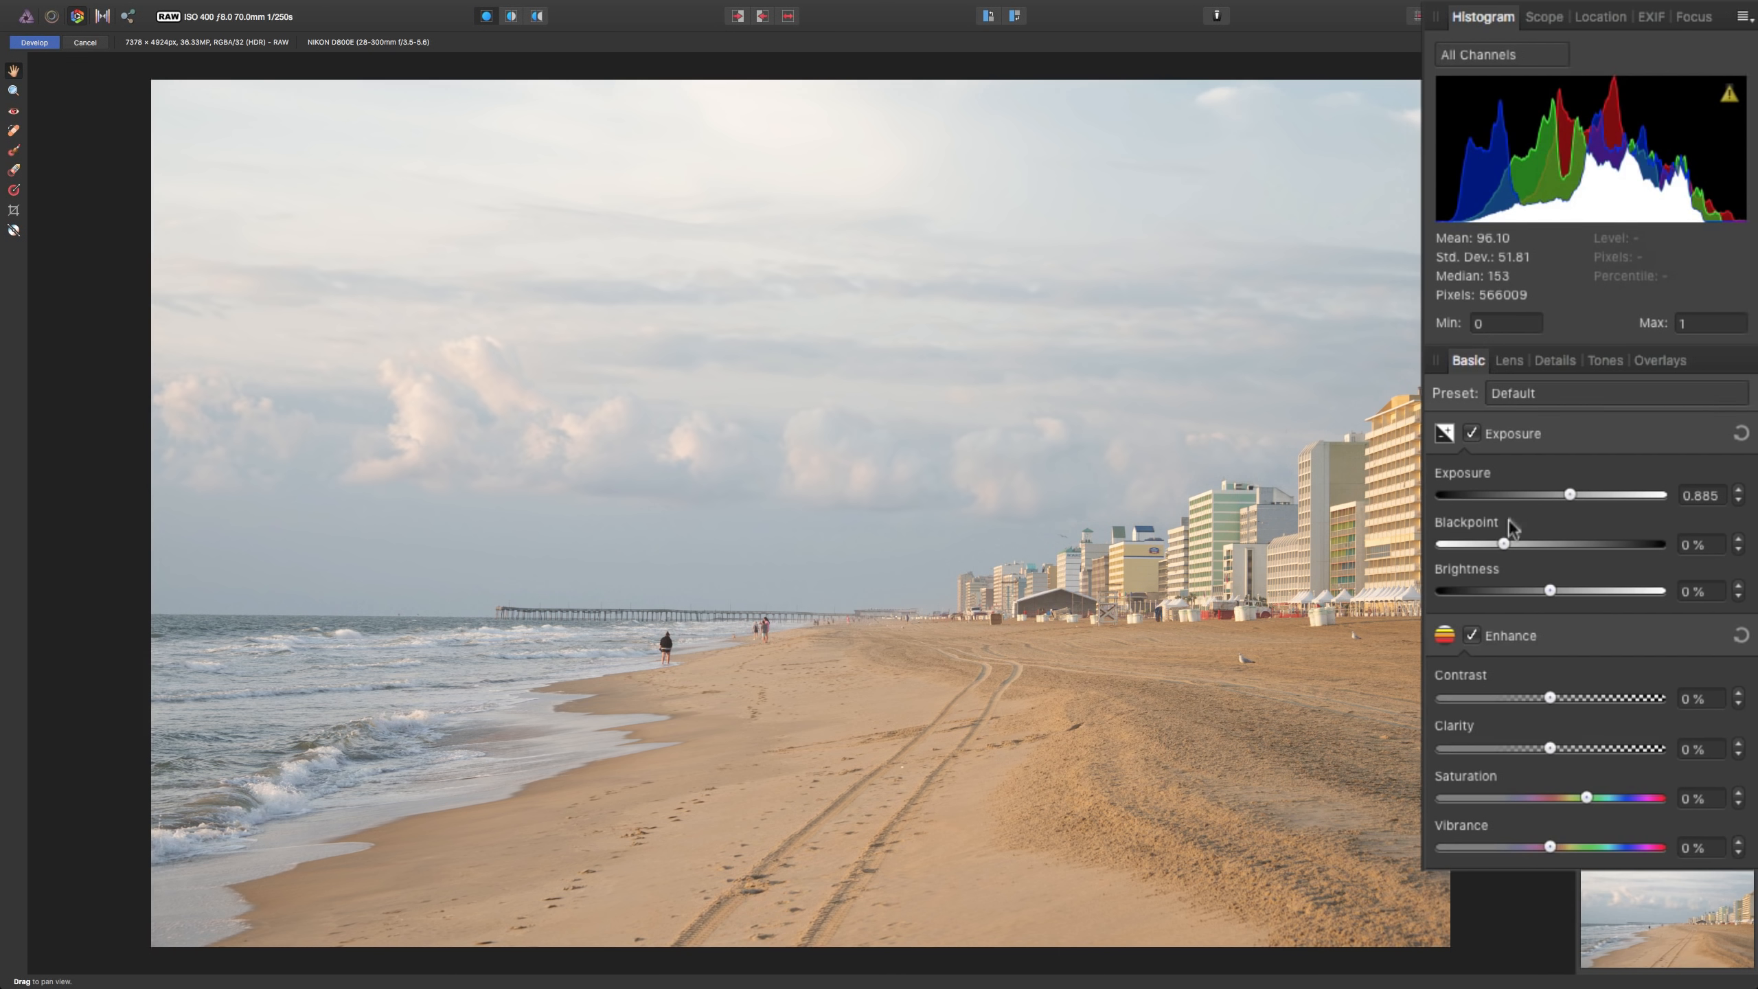
mouse_move(1503, 544)
mouse_down()
mouse_move(1483, 545)
mouse_move(1559, 552)
mouse_move(1487, 552)
mouse_move(1515, 554)
mouse_up()
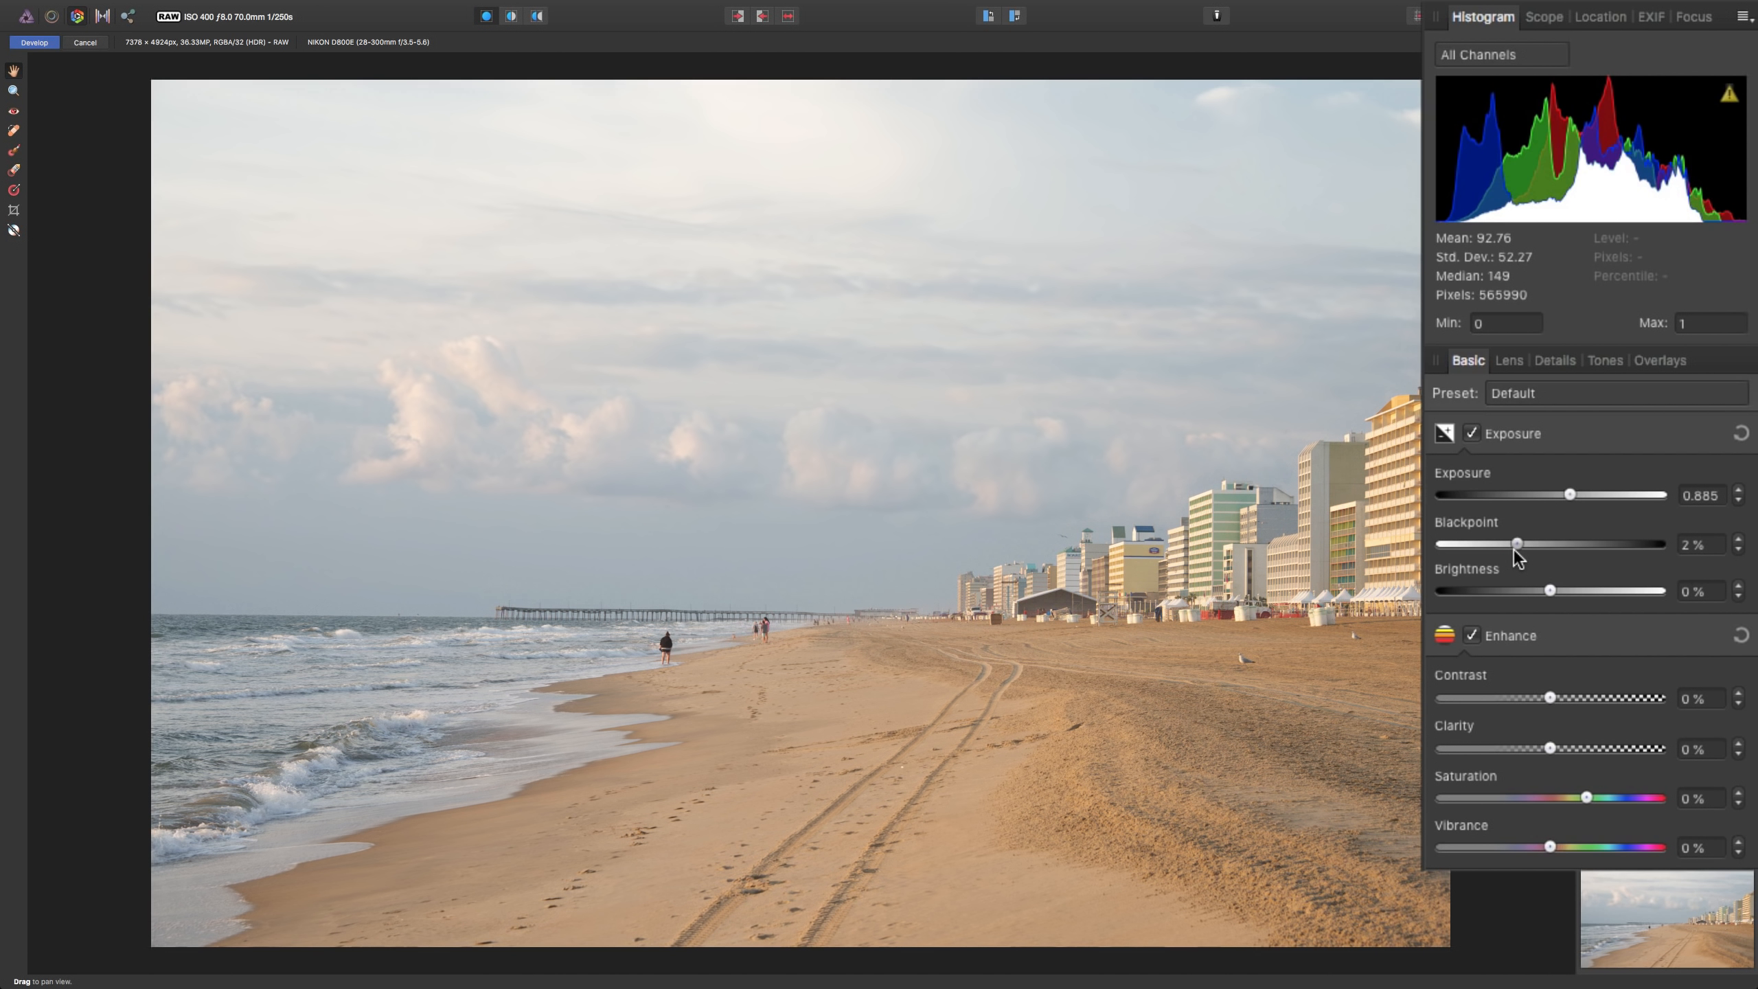
drag(1515, 552, 1514, 553)
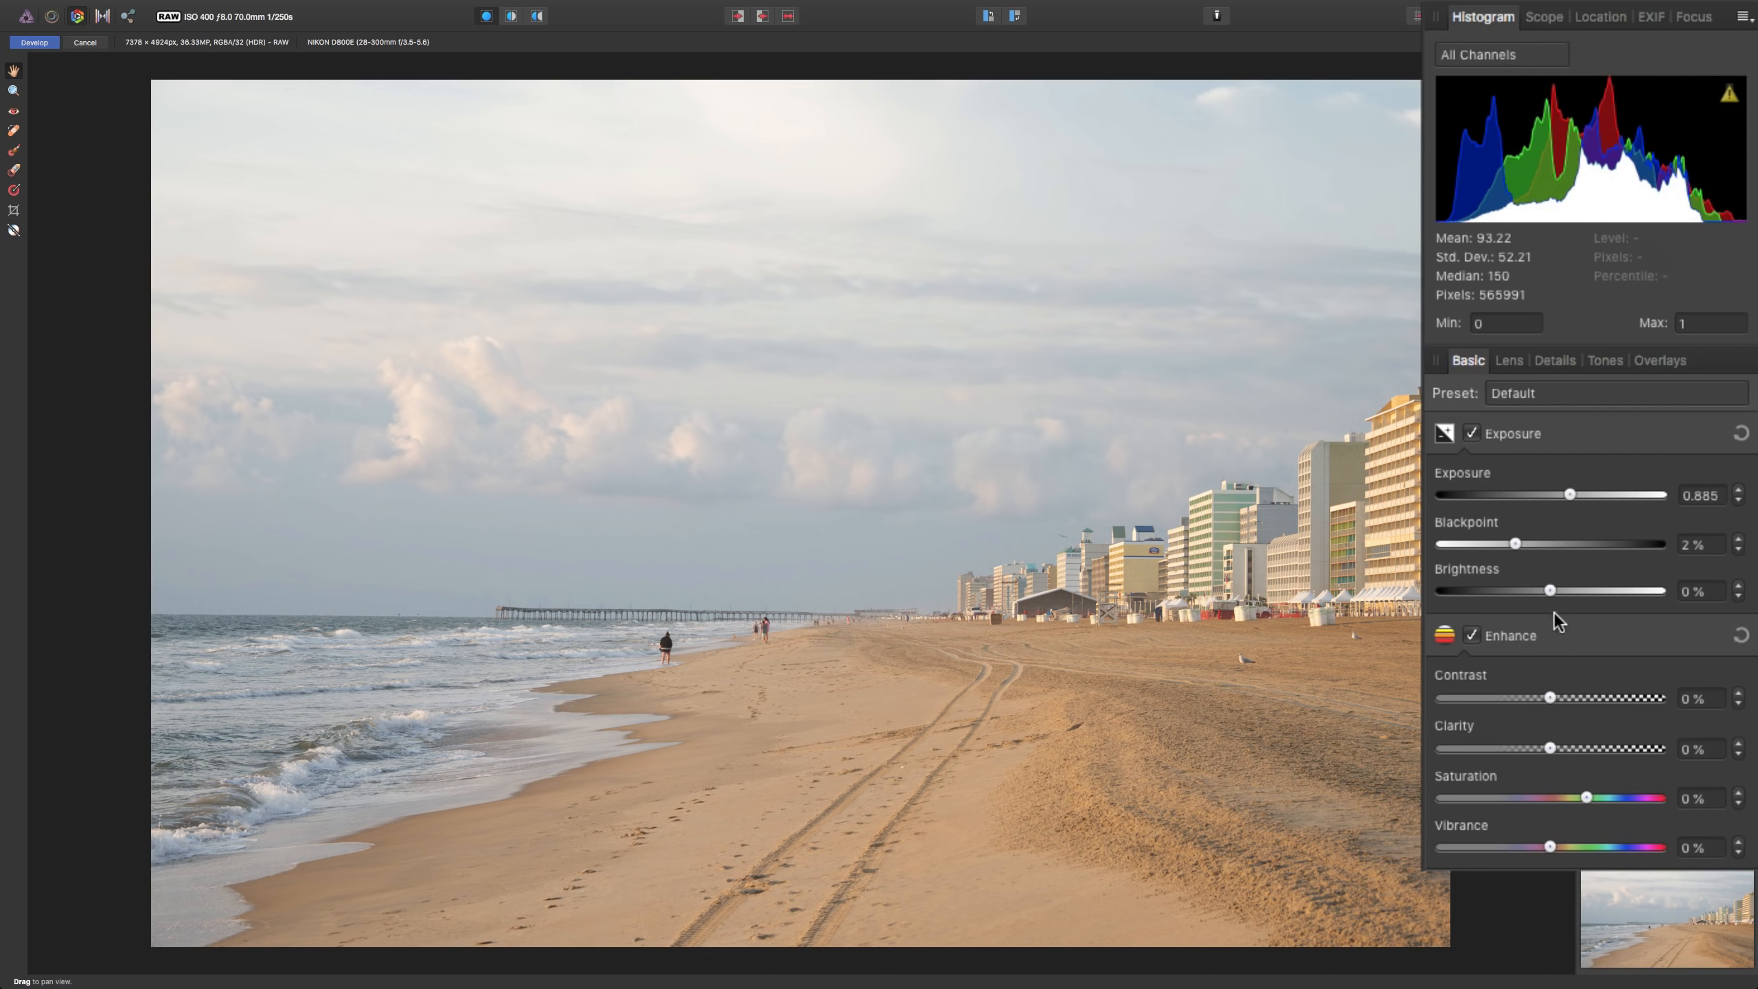
mouse_move(1551, 593)
mouse_down()
mouse_move(1603, 594)
mouse_move(1537, 593)
mouse_move(1560, 591)
mouse_up()
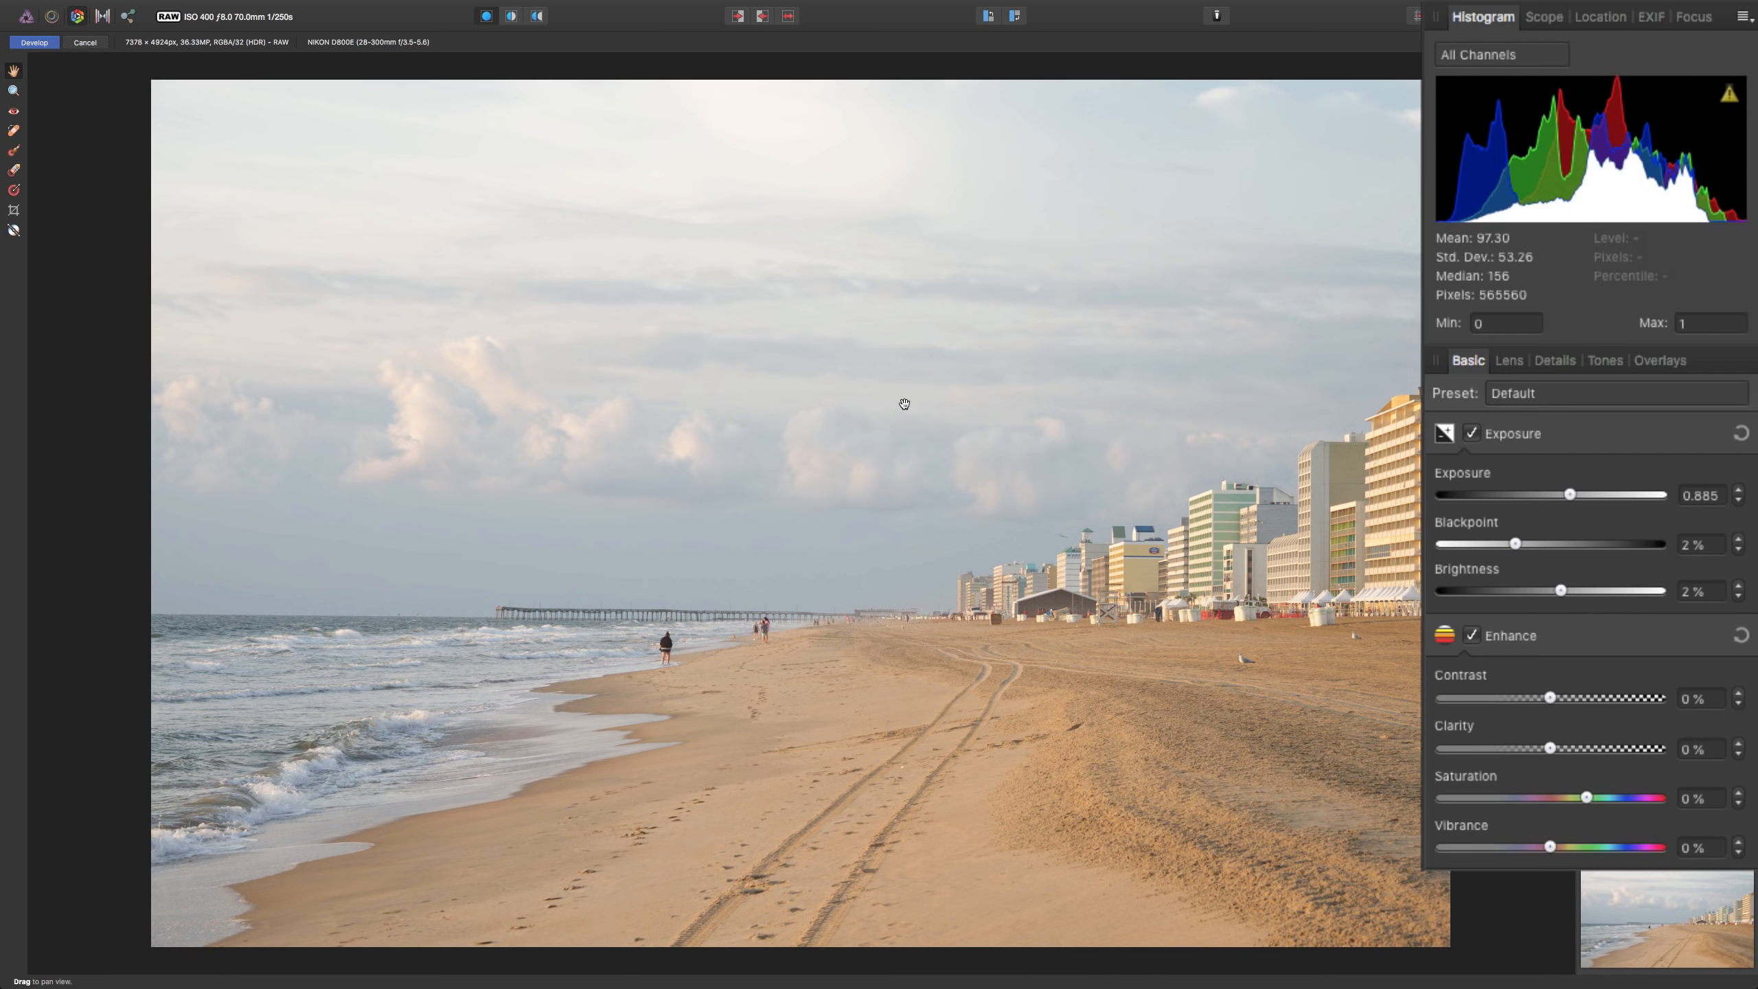
Compare the edited and original photo in the split and mirrored before/after views, and return to the single view.
click(511, 16)
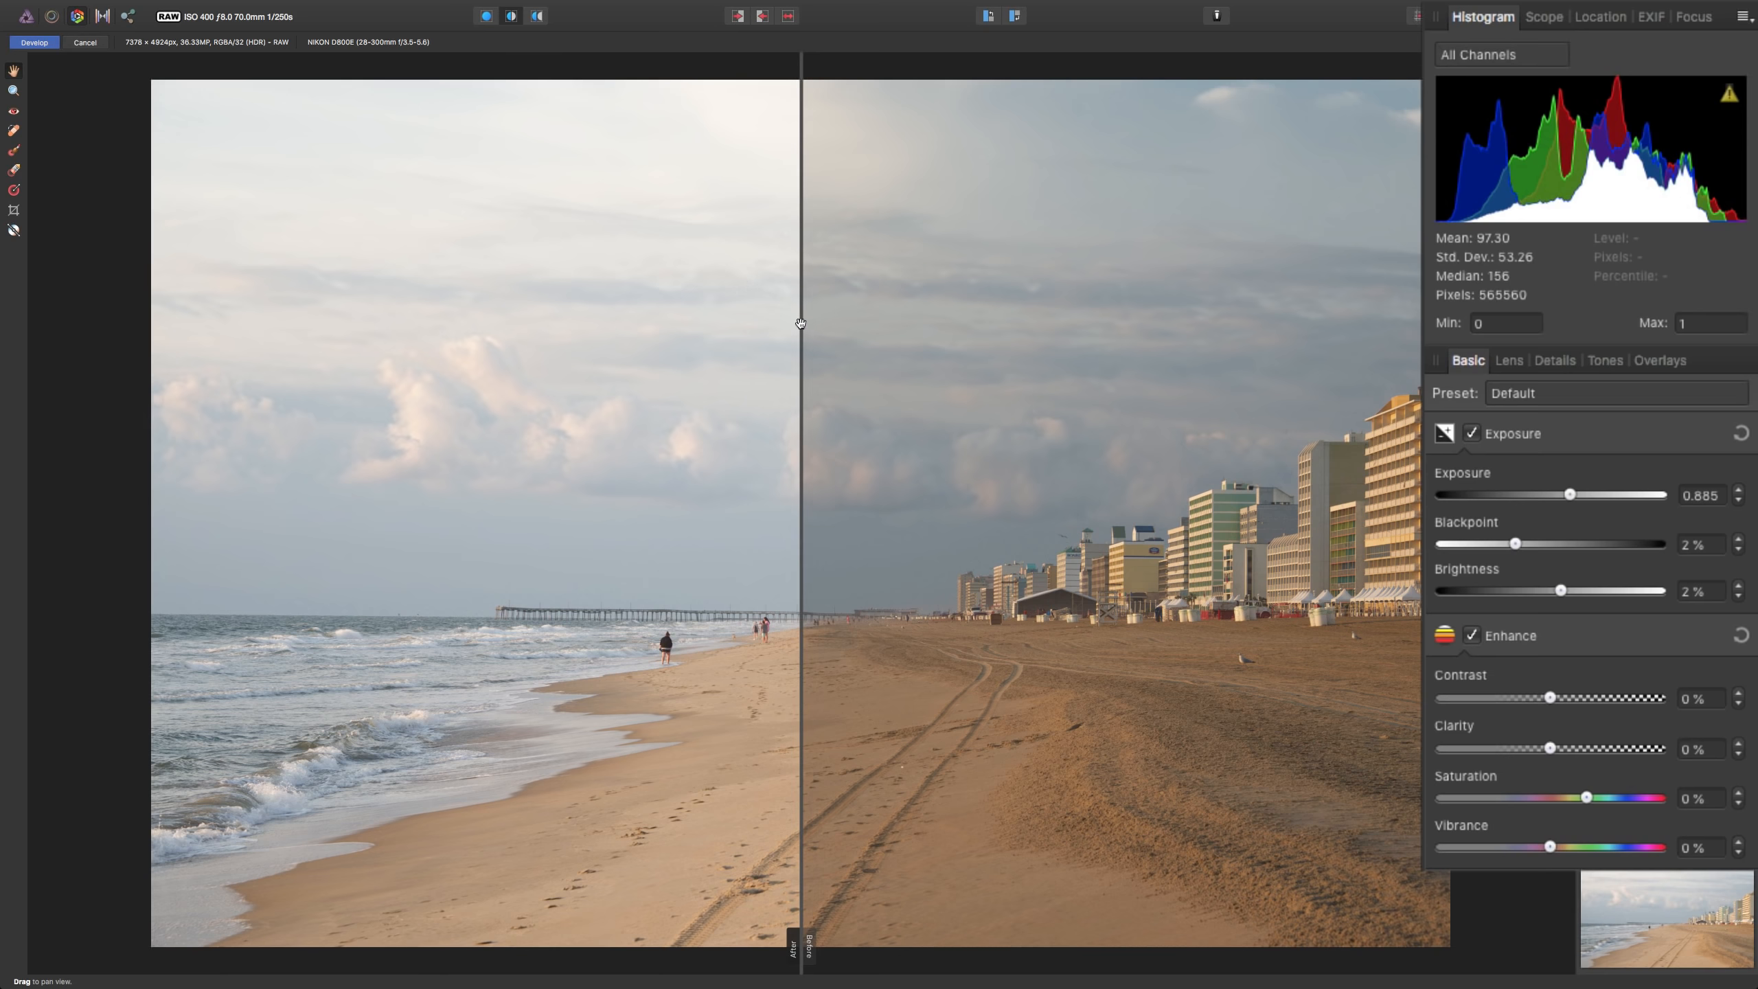
drag(801, 326, 878, 331)
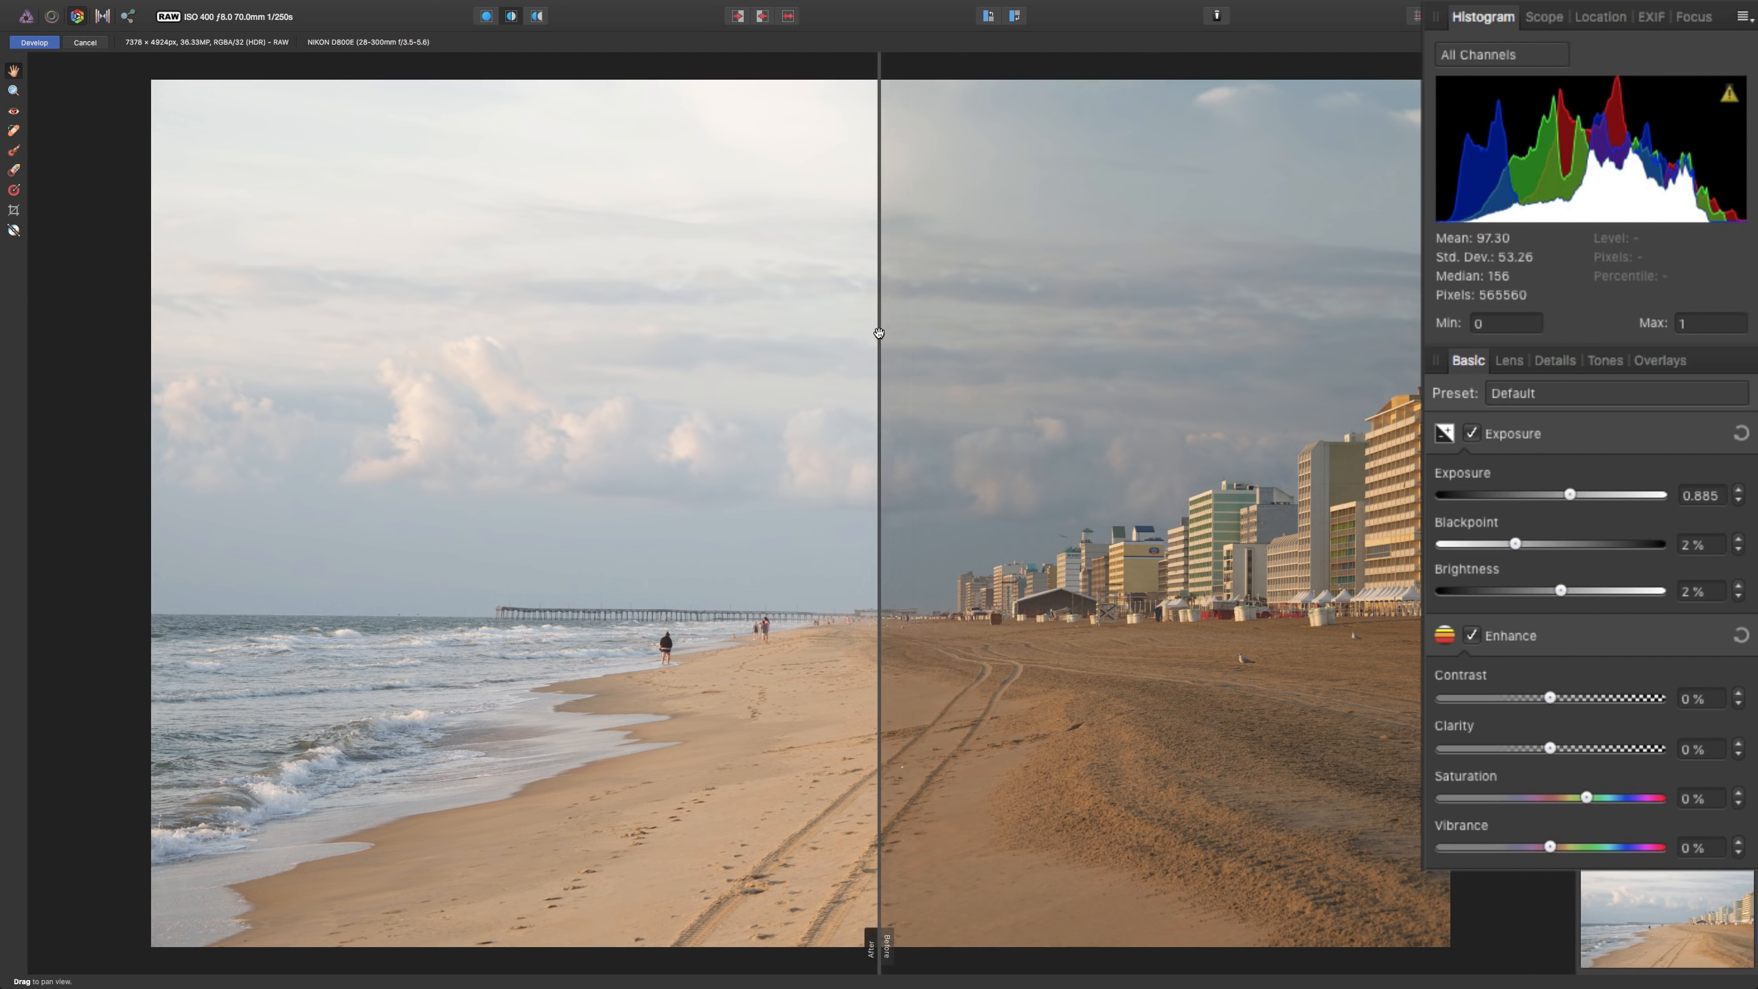
click(537, 16)
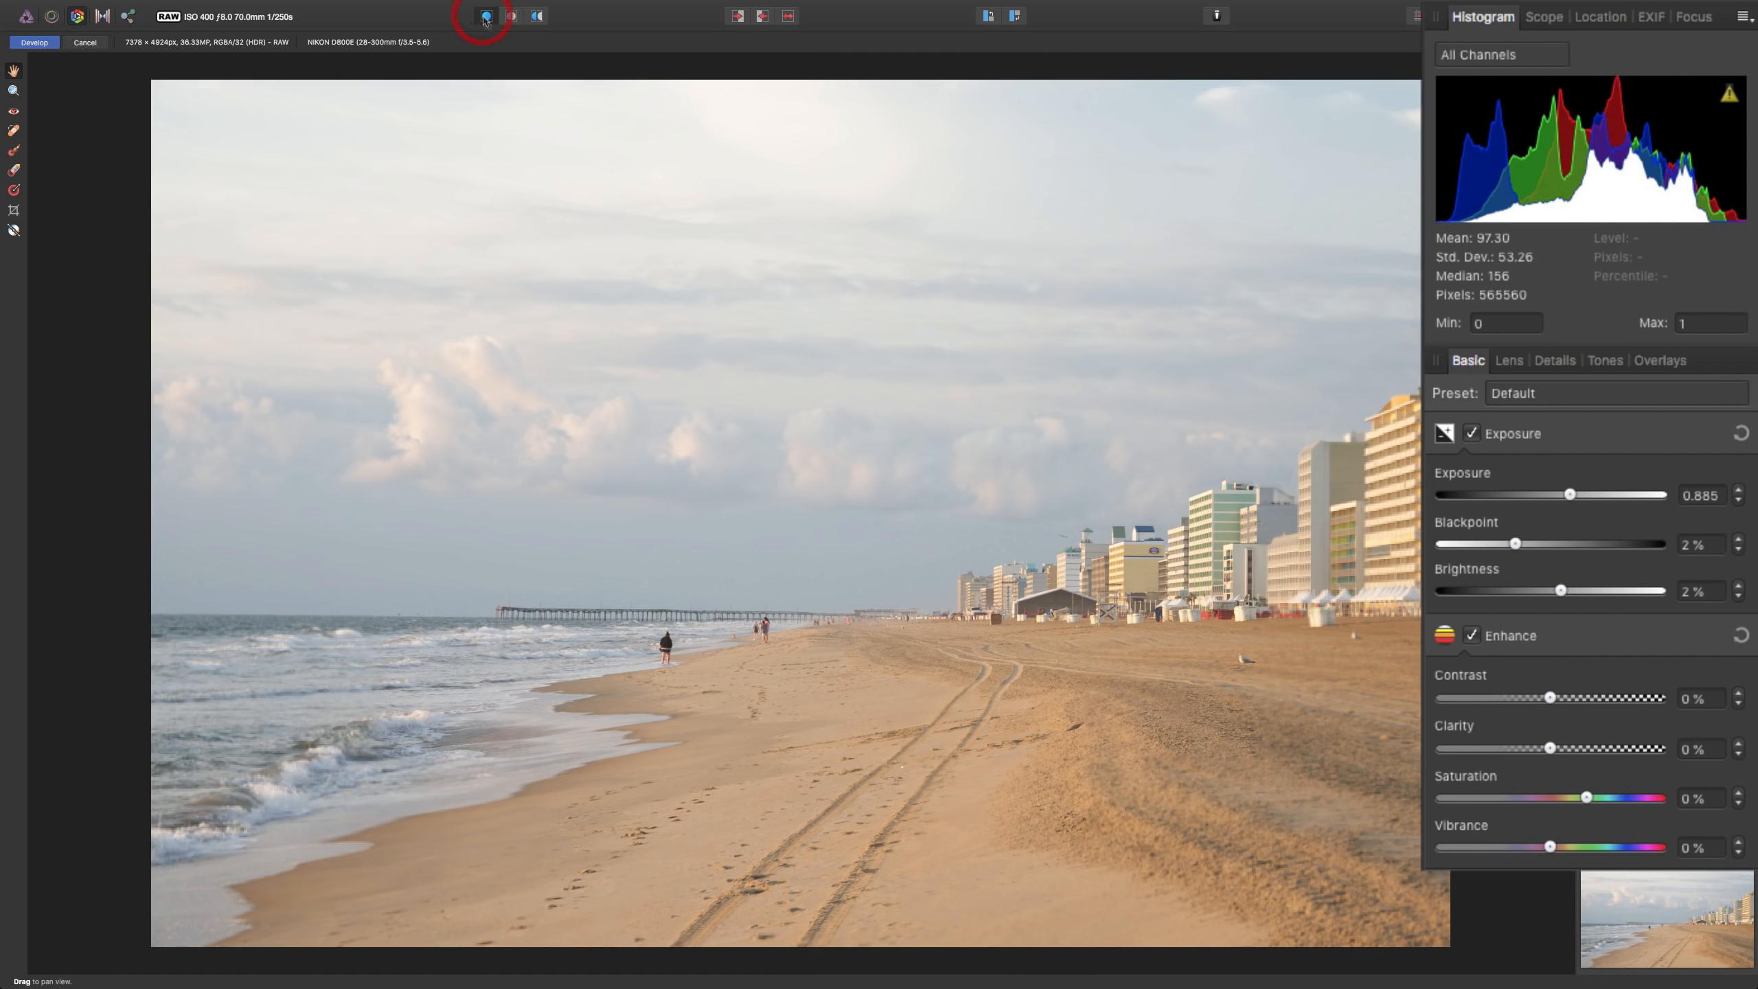
click(486, 16)
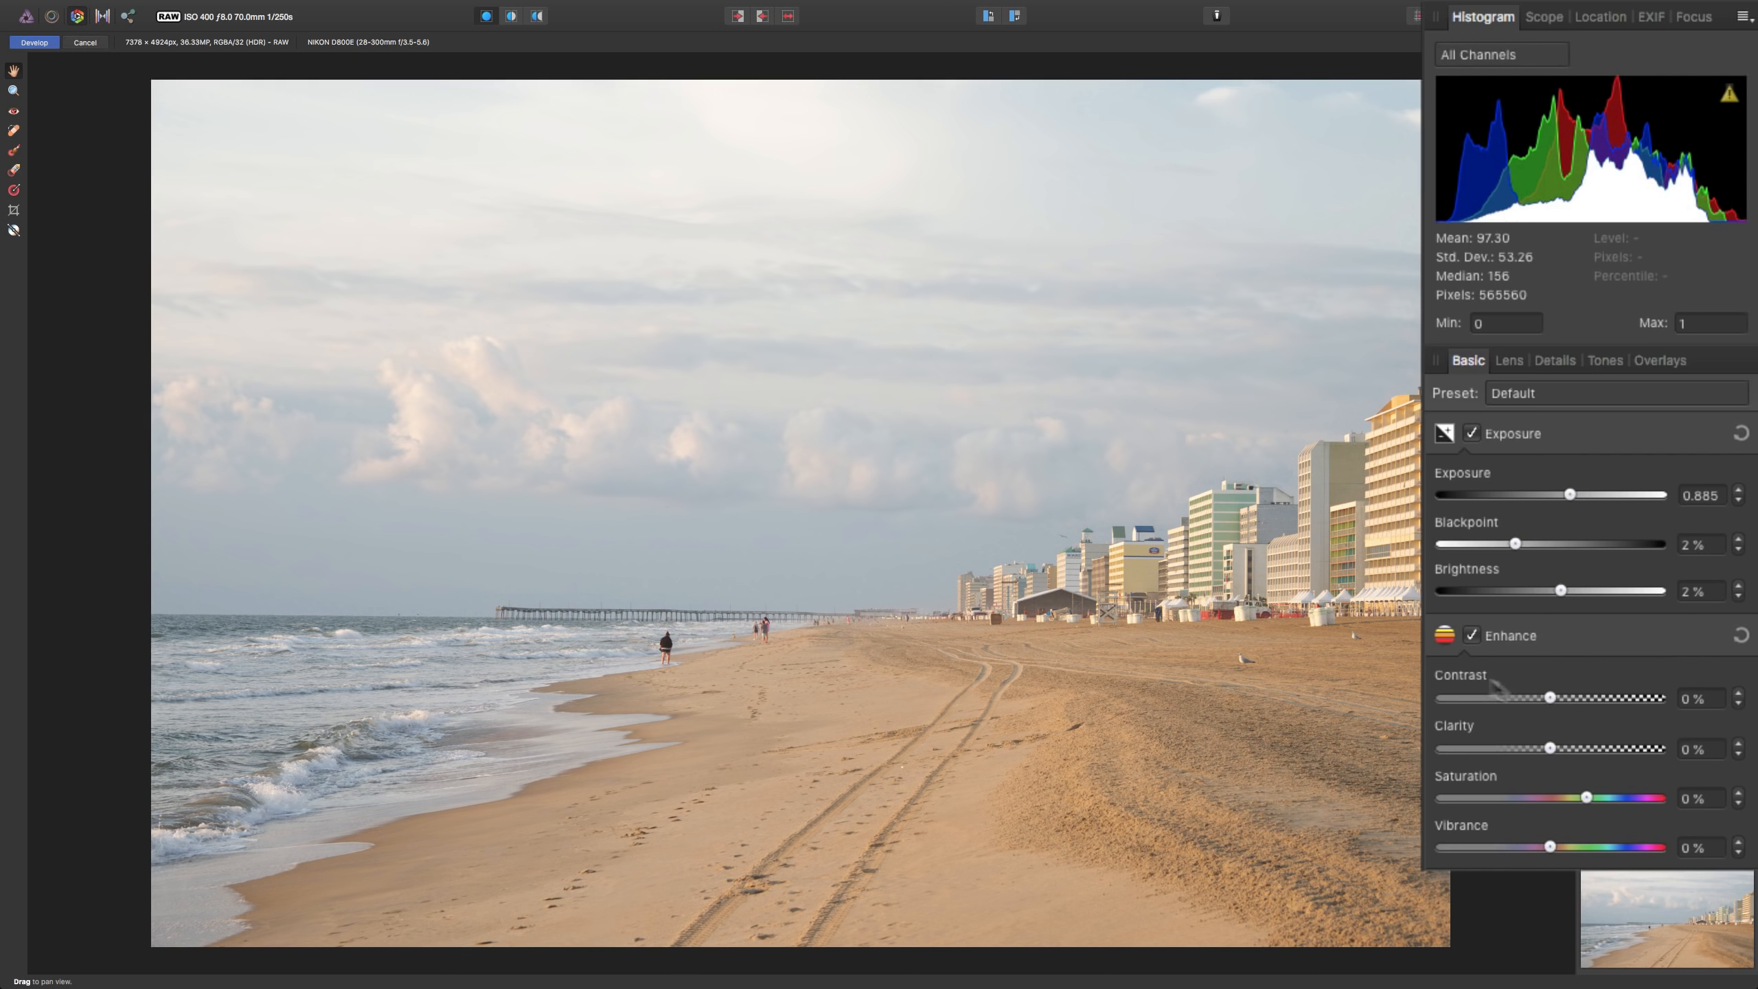
Enhance the photo by setting Contrast to 22 % and Clarity to 28 %.
drag(1549, 699, 1599, 701)
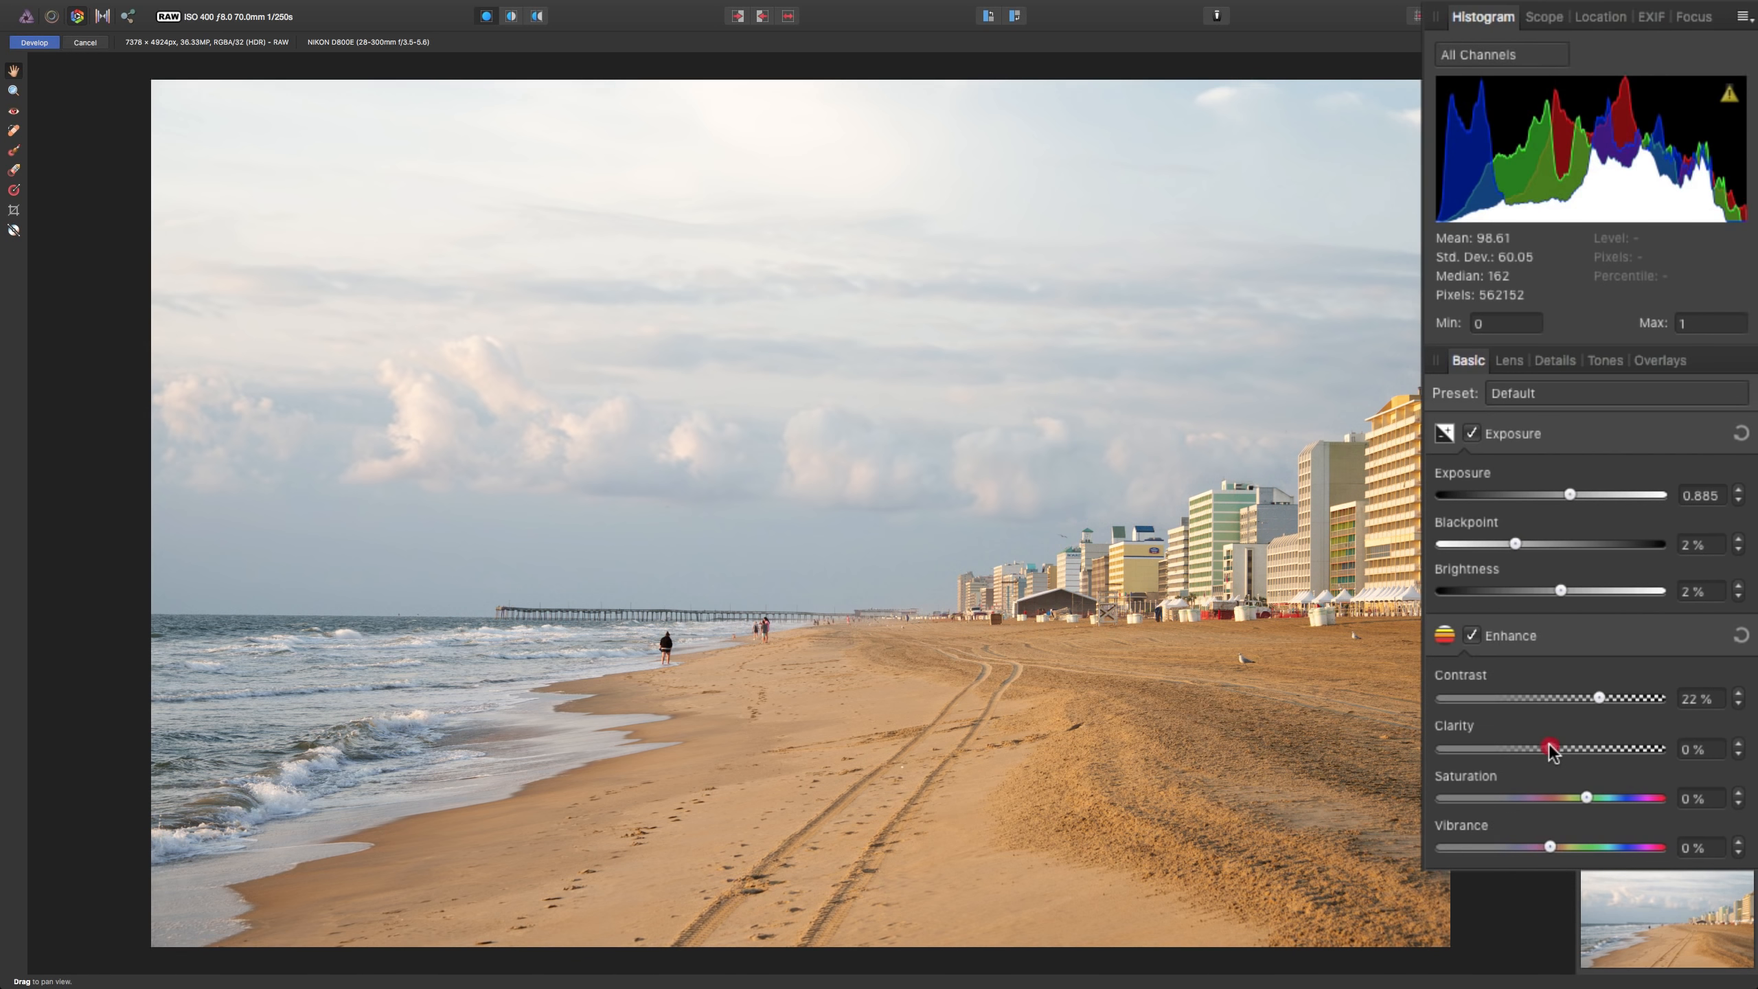
drag(1549, 747, 1612, 751)
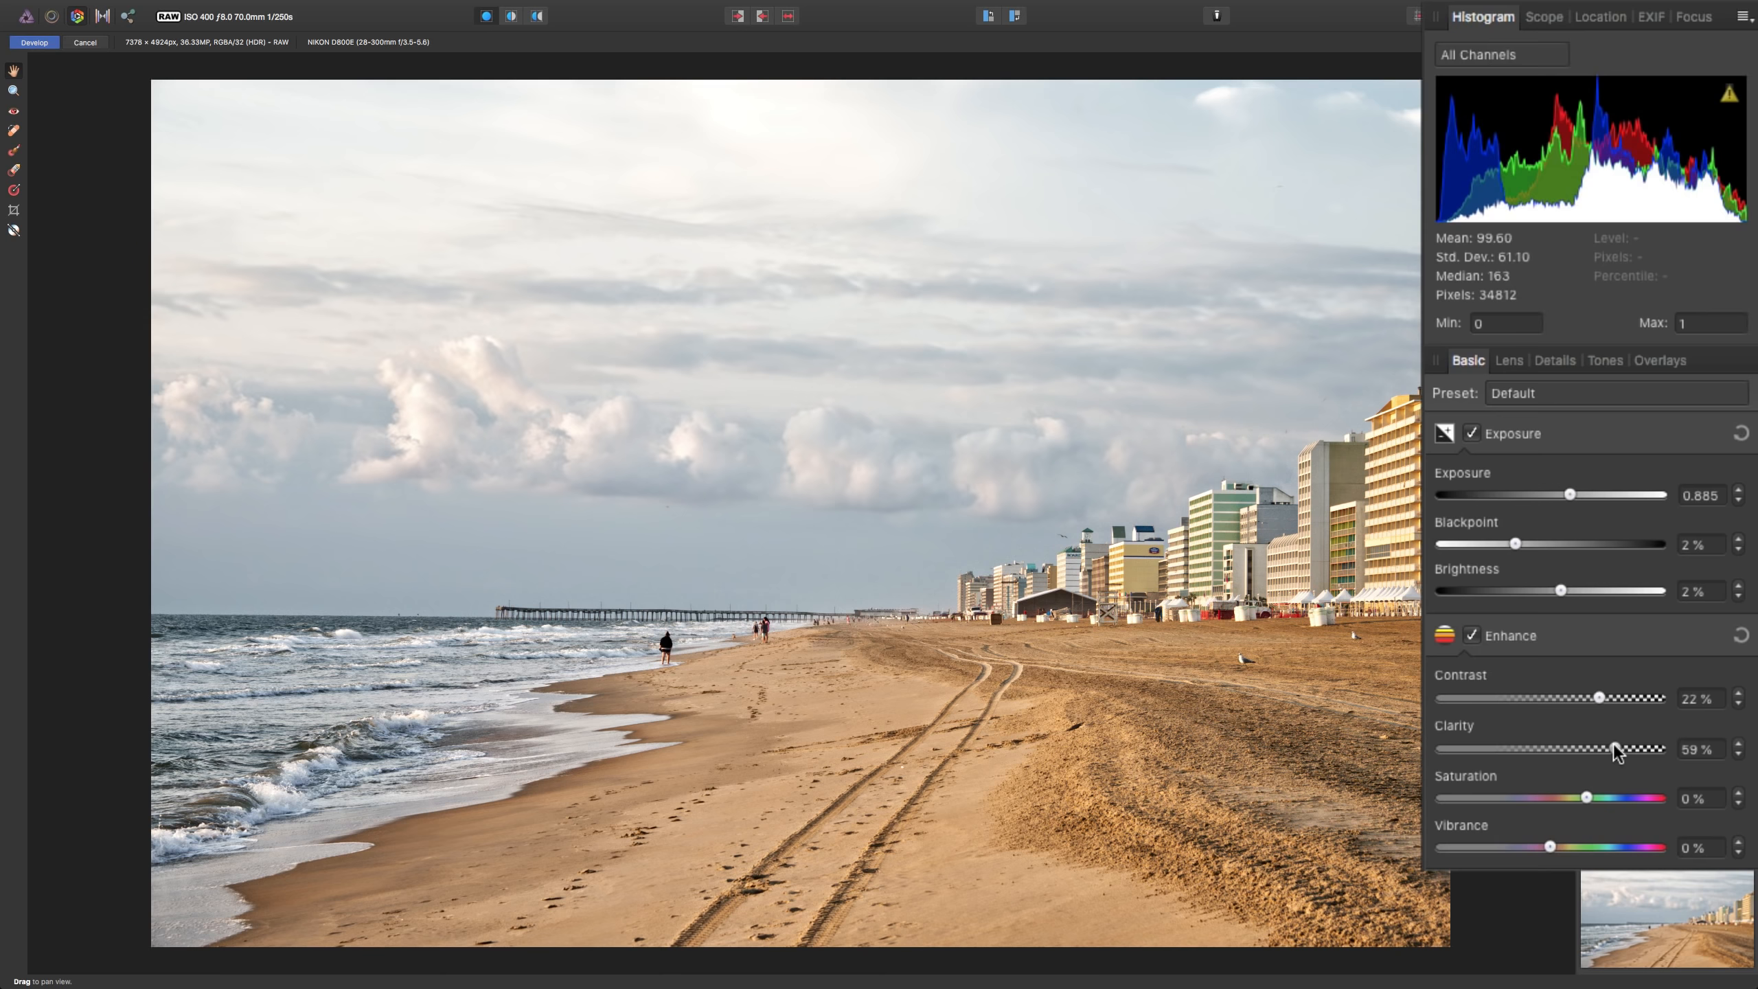
click(1612, 747)
drag(1615, 749, 1503, 751)
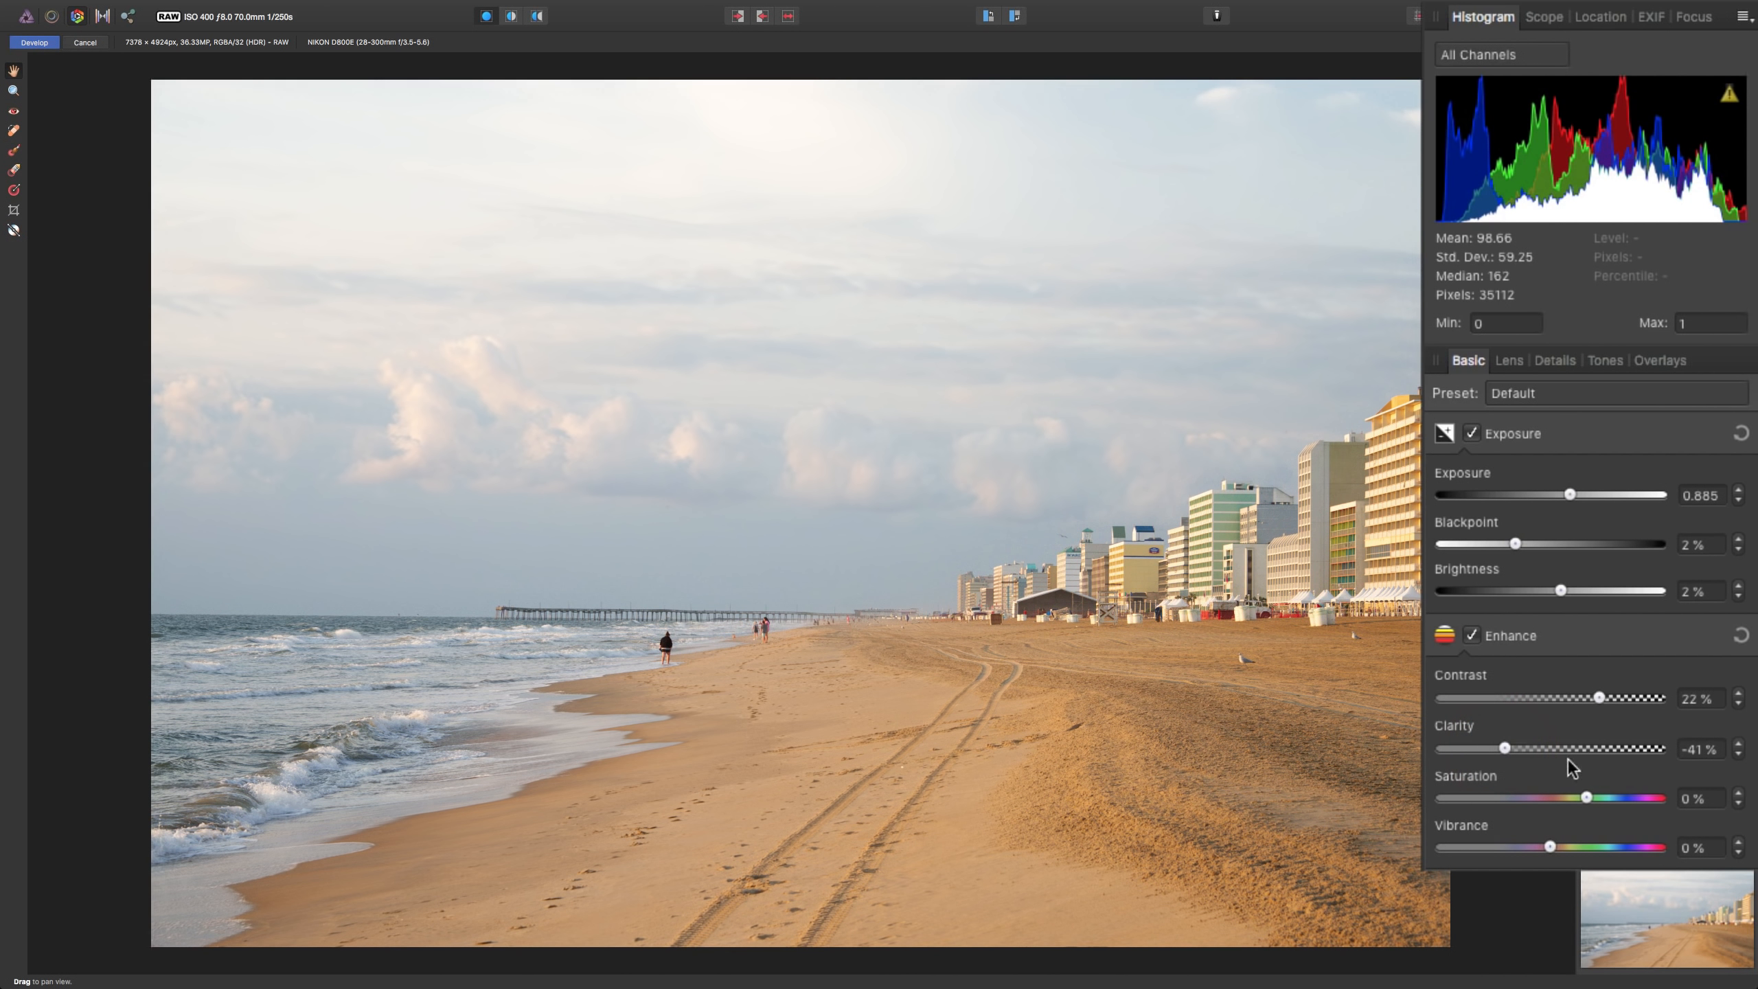
drag(1500, 748, 1573, 746)
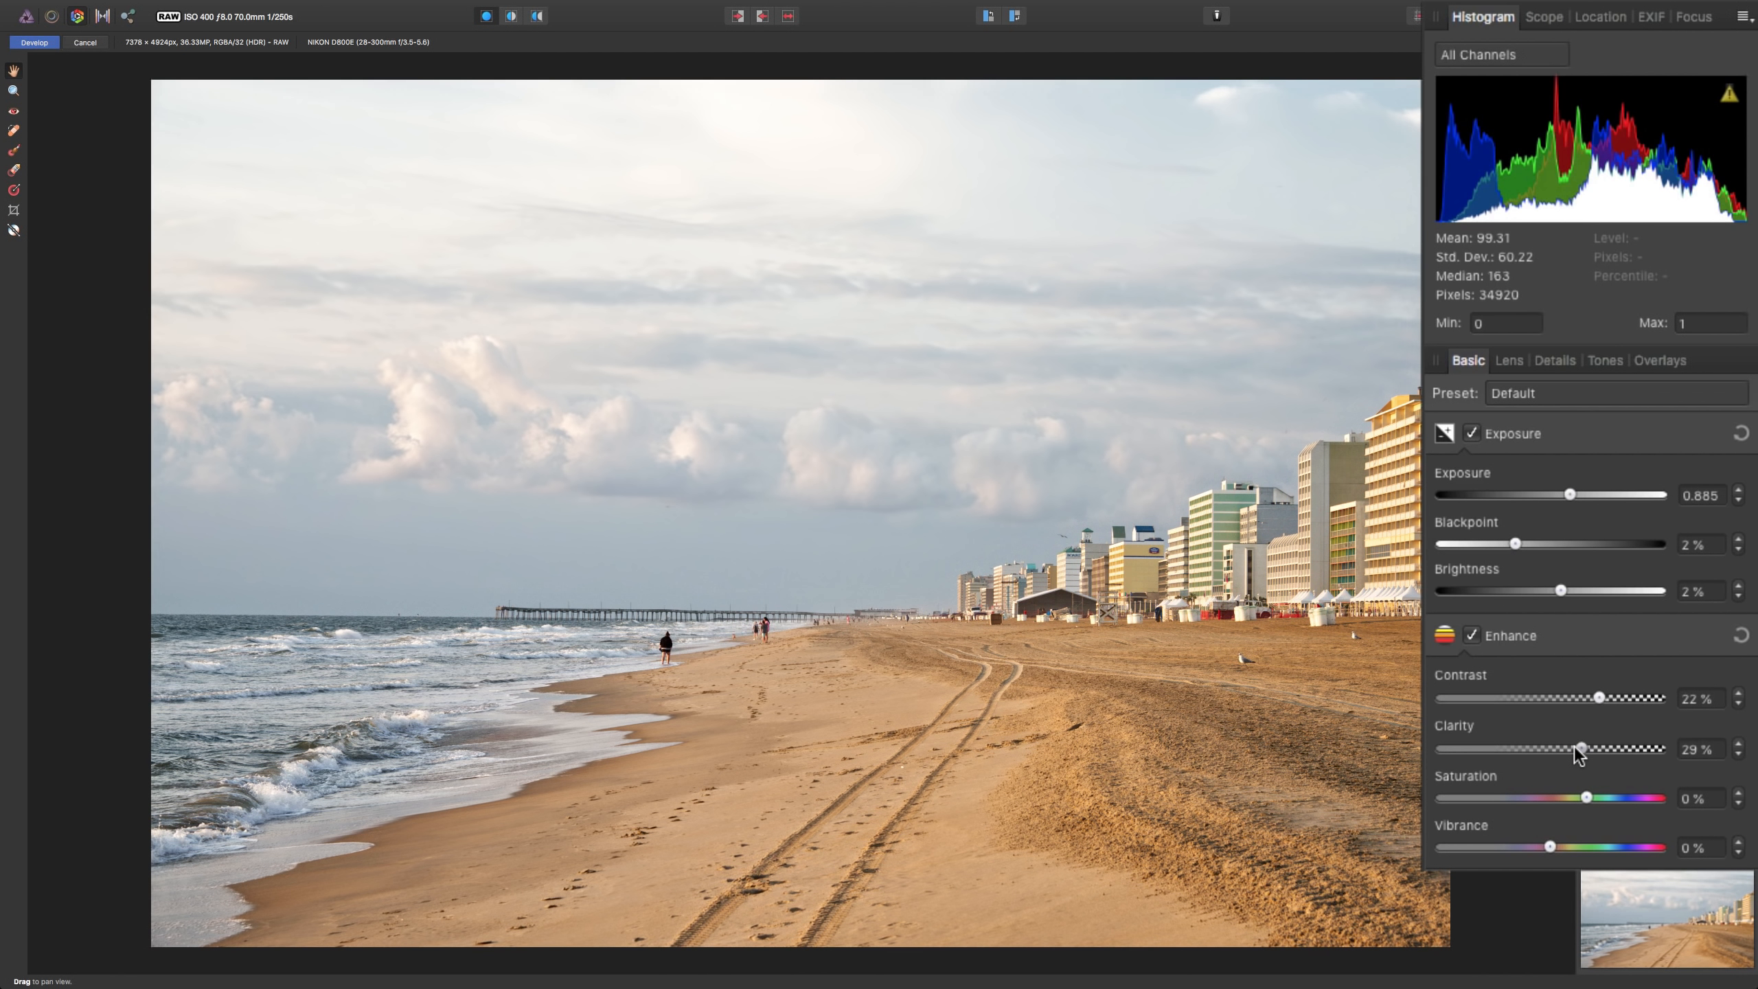
drag(1573, 748, 1573, 748)
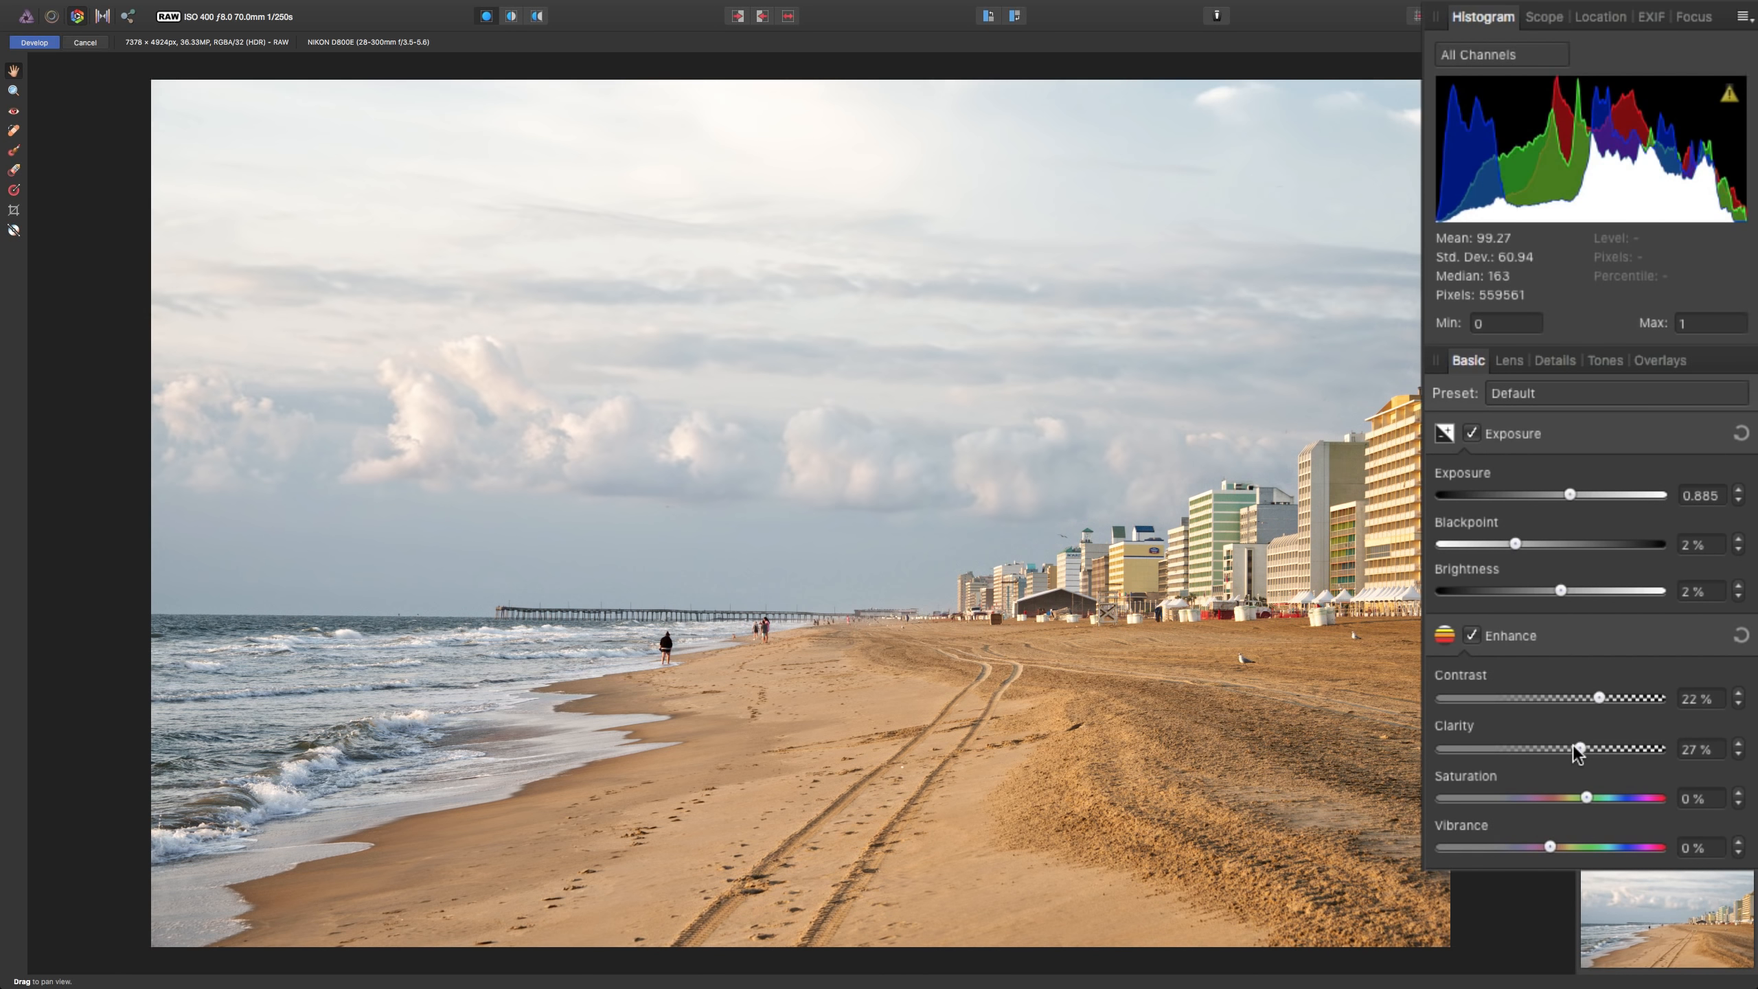
drag(1572, 745, 1574, 748)
Try the Saturation extremes of -100 % and 50 % on the photo, and reset Saturation to its default.
mouse_move(1627, 183)
drag(1585, 798, 1440, 798)
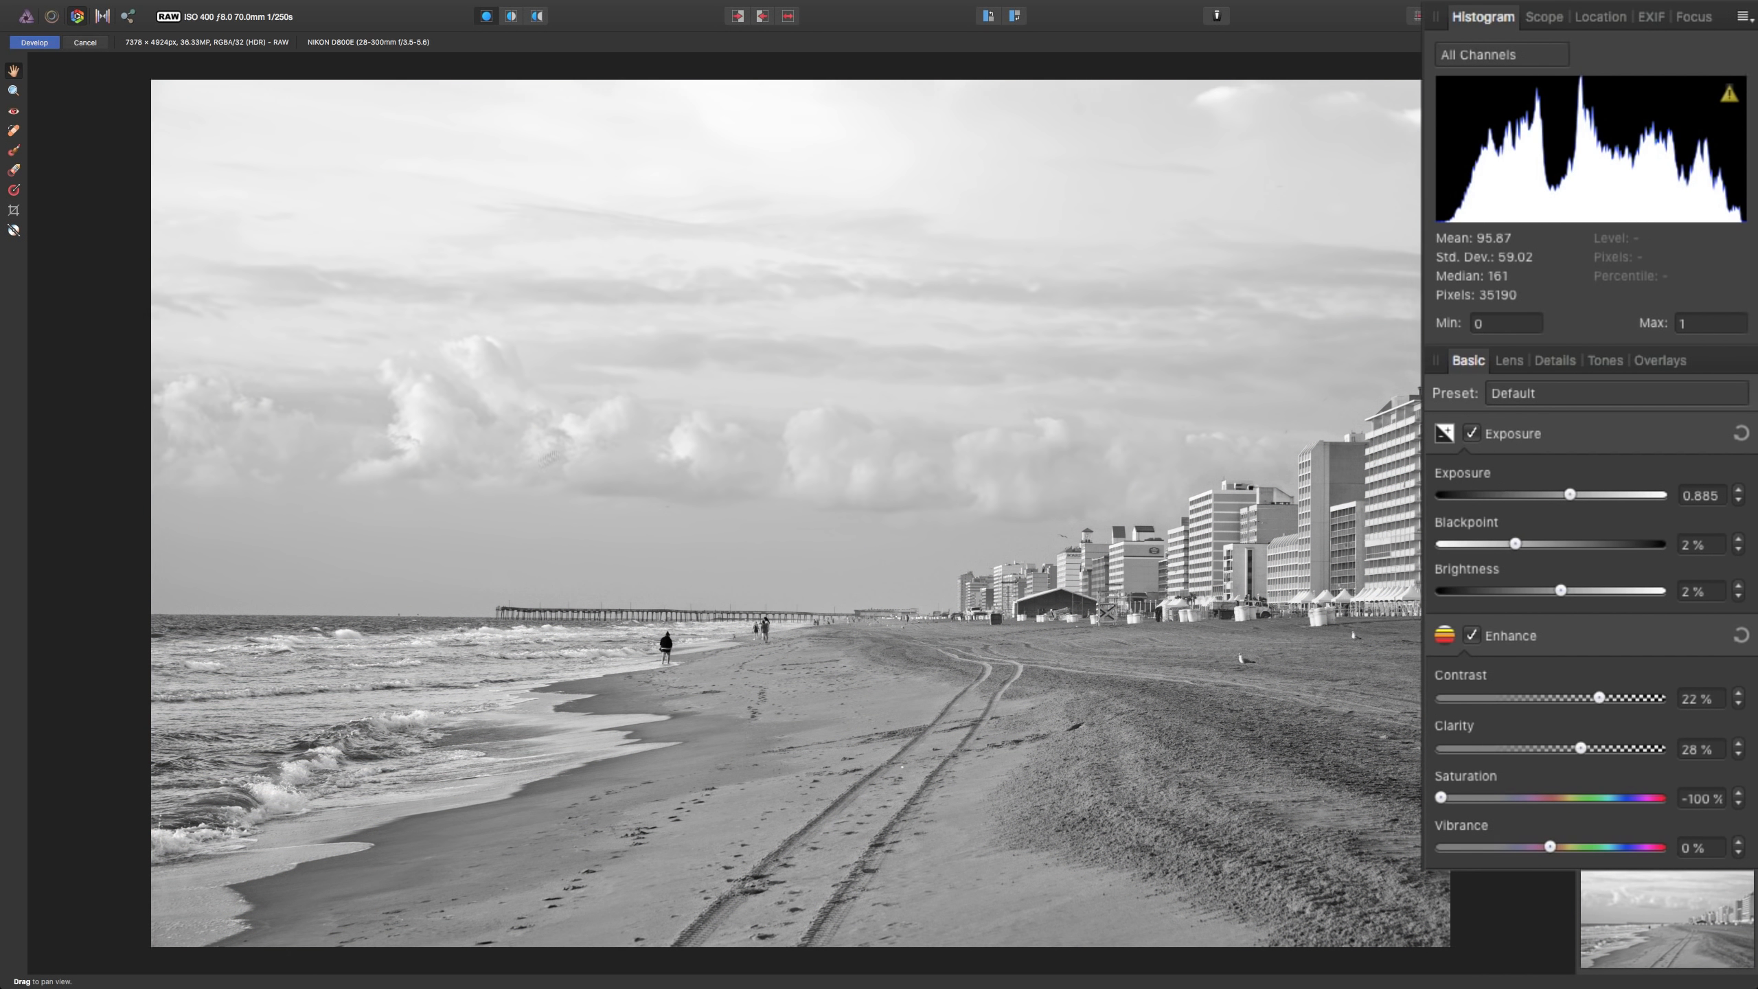
scroll(800, 513, up, 1)
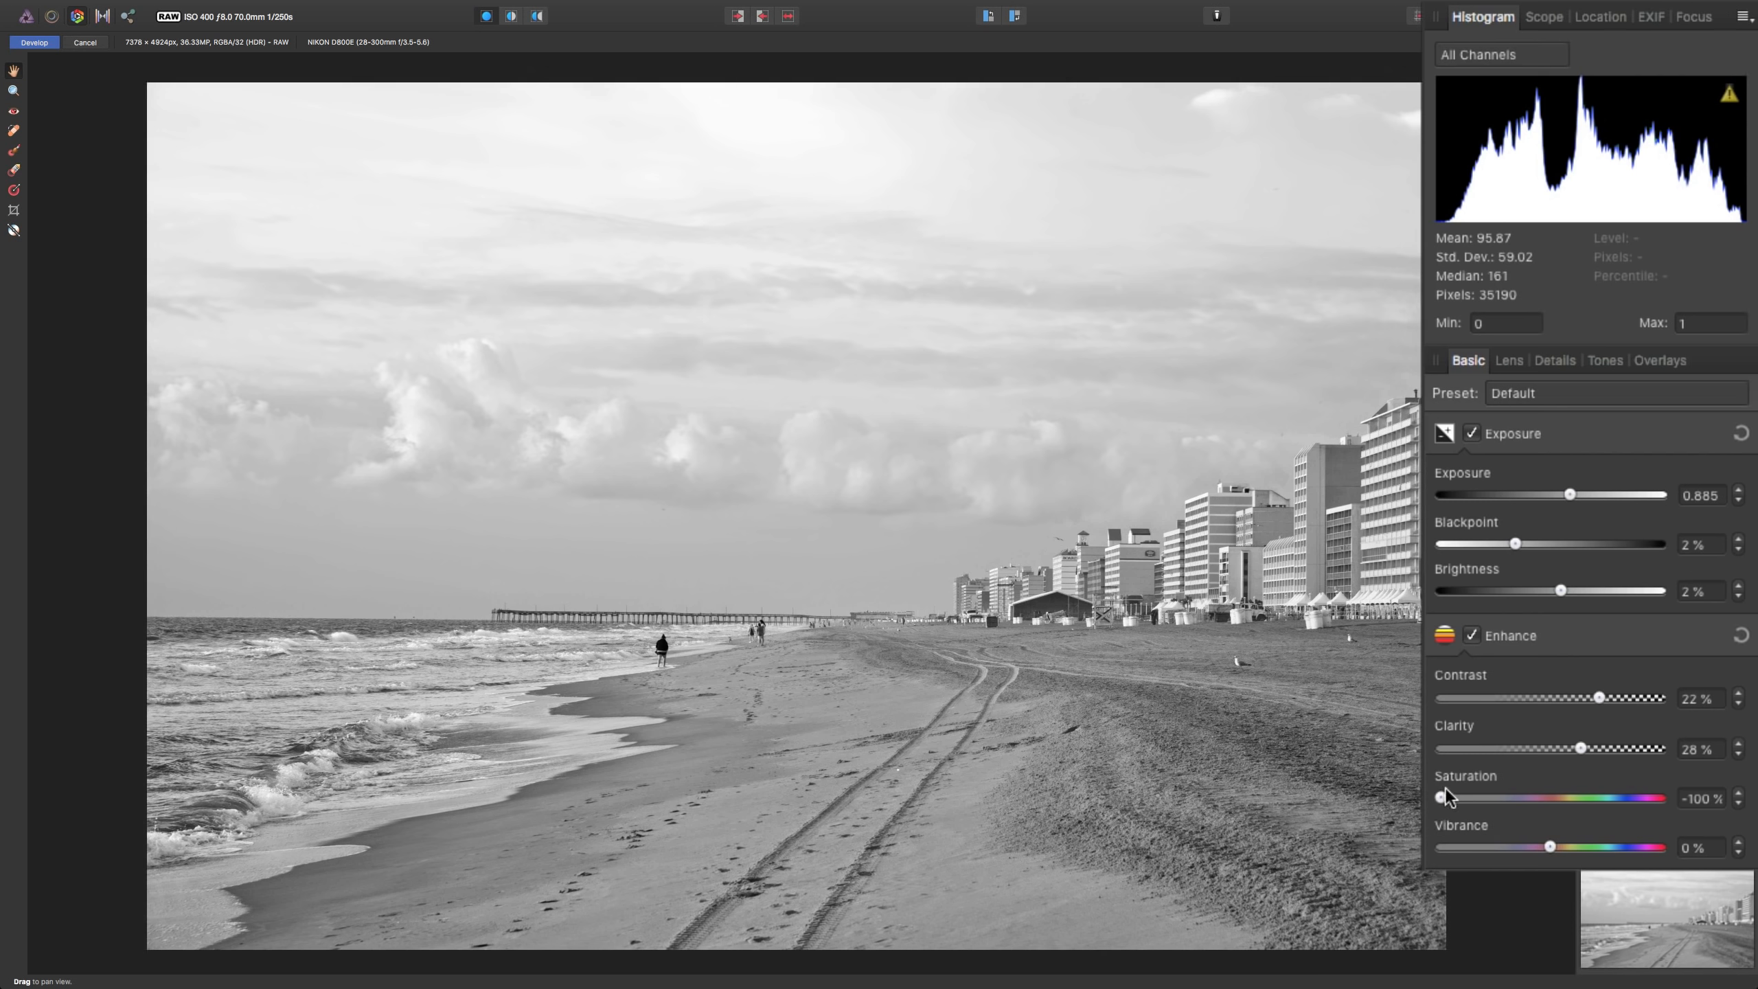
drag(1439, 798, 1670, 803)
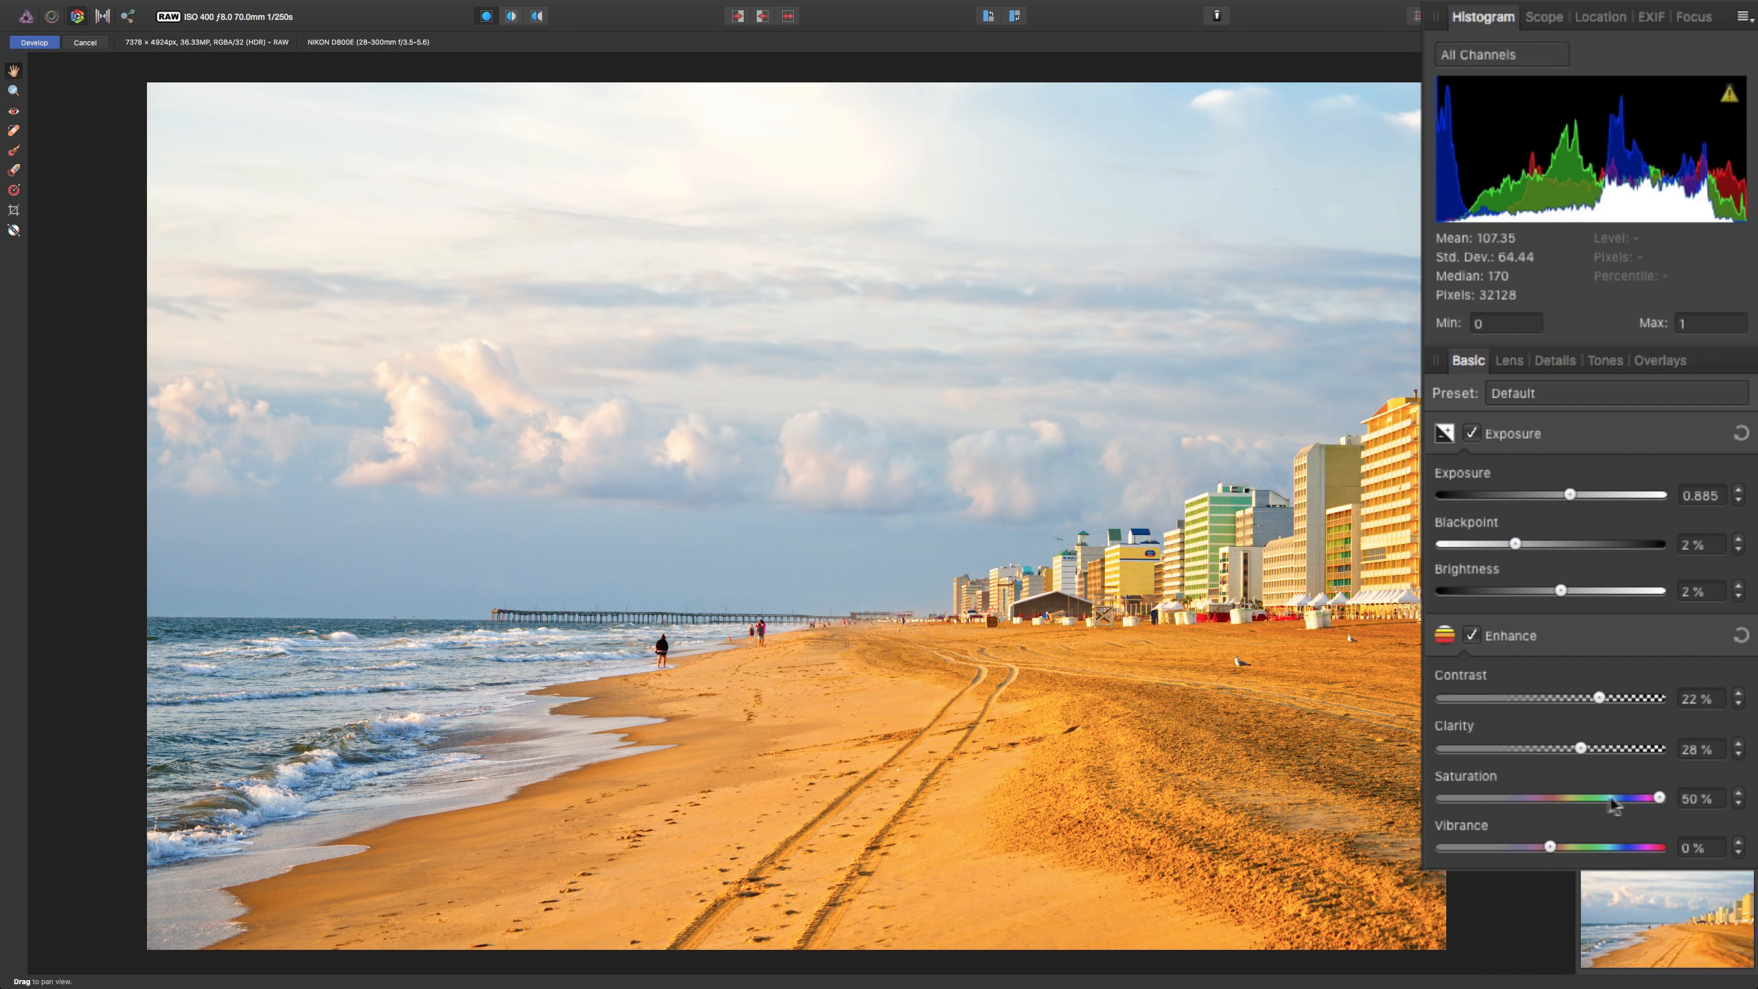
double_click(1657, 799)
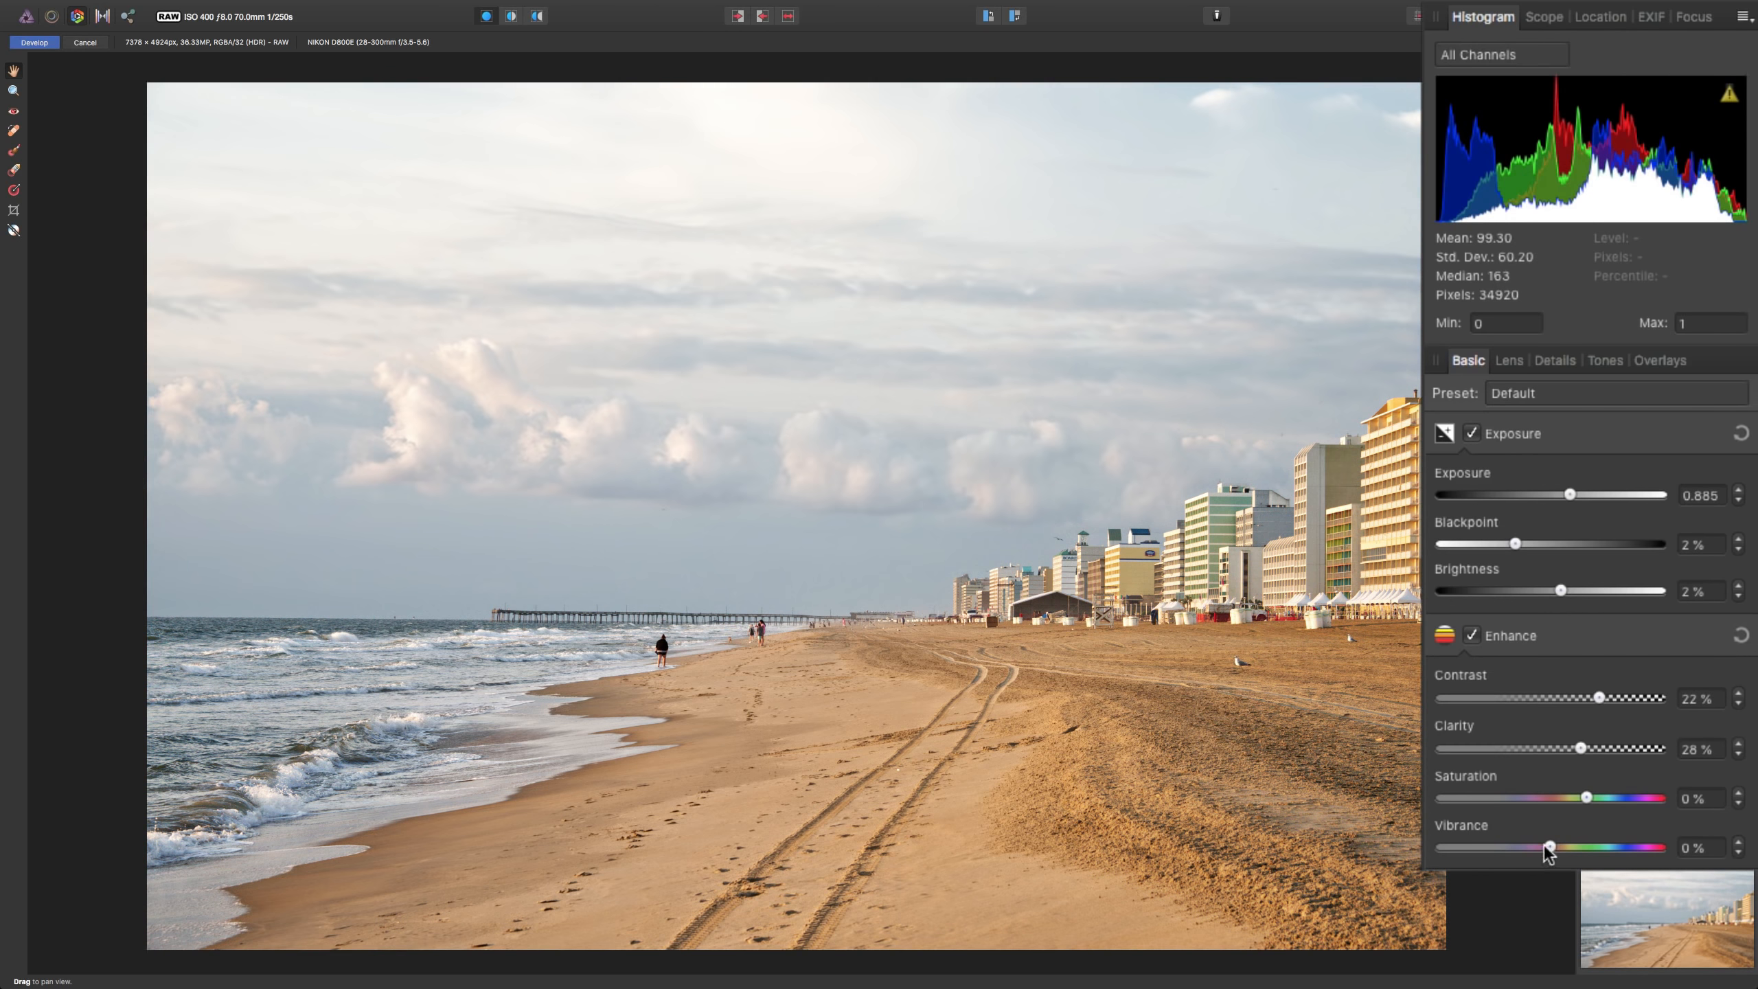
Try a Vibrance of -50 % on the photo, and return Vibrance to 0 %.
drag(1548, 847, 1440, 846)
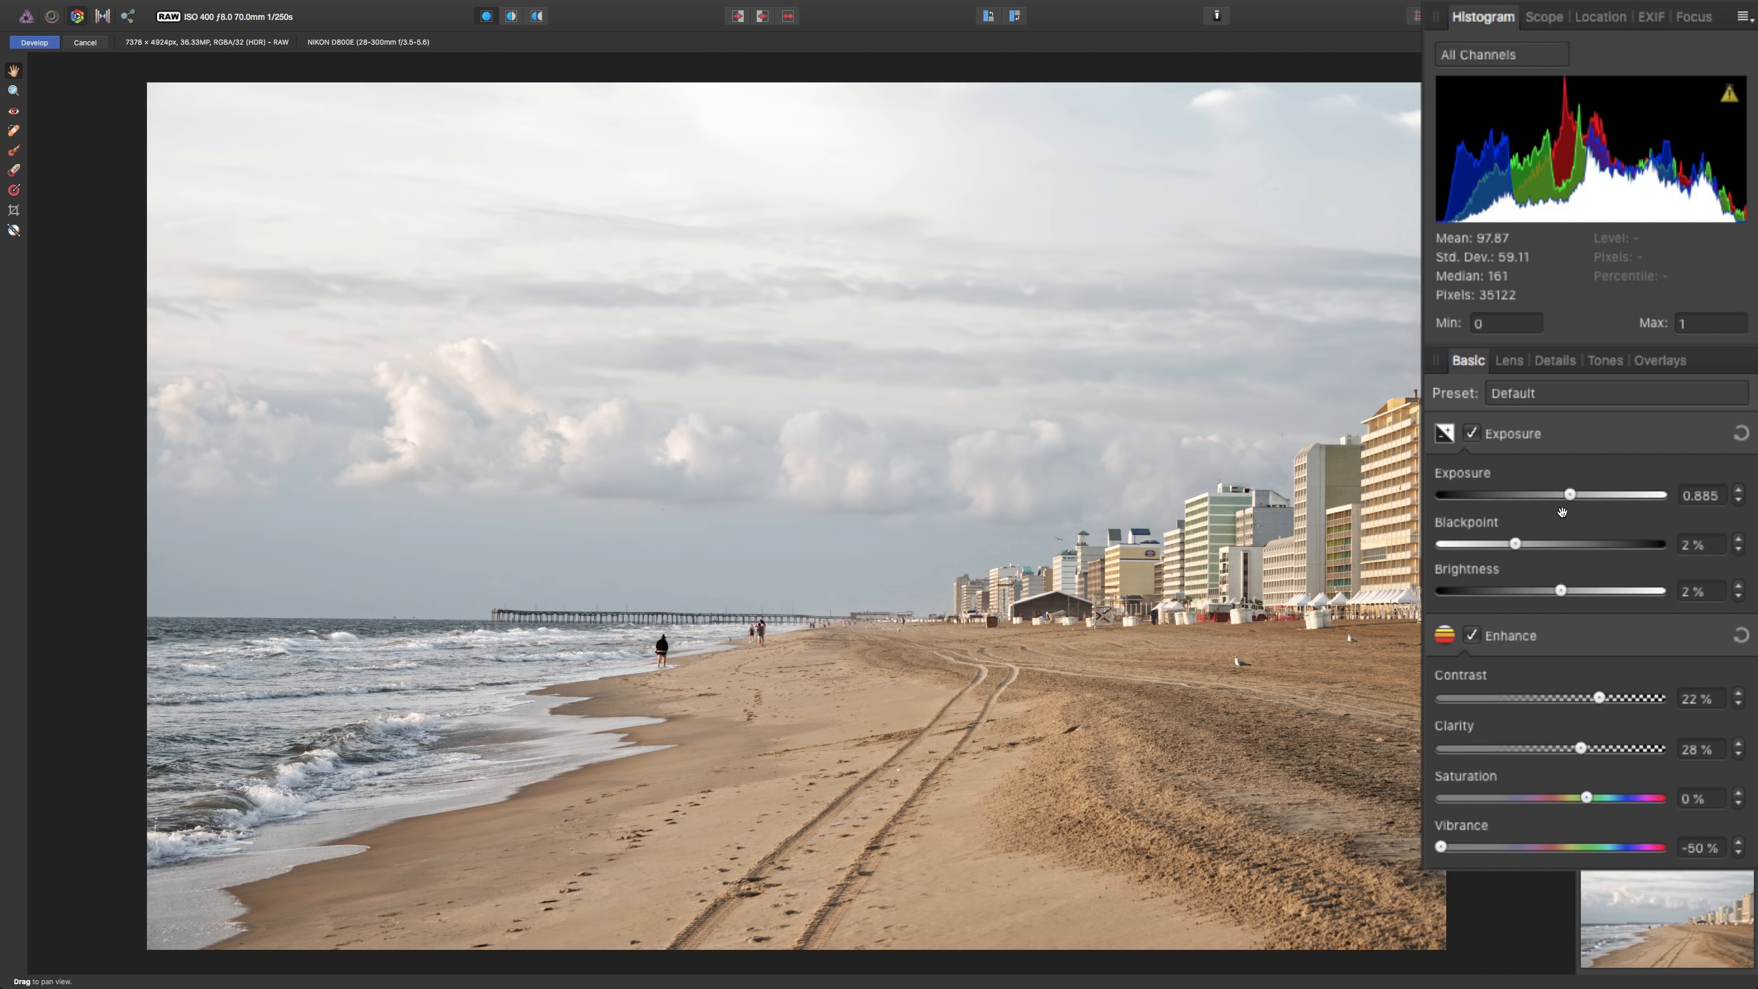
scroll(1467, 570, down, 1)
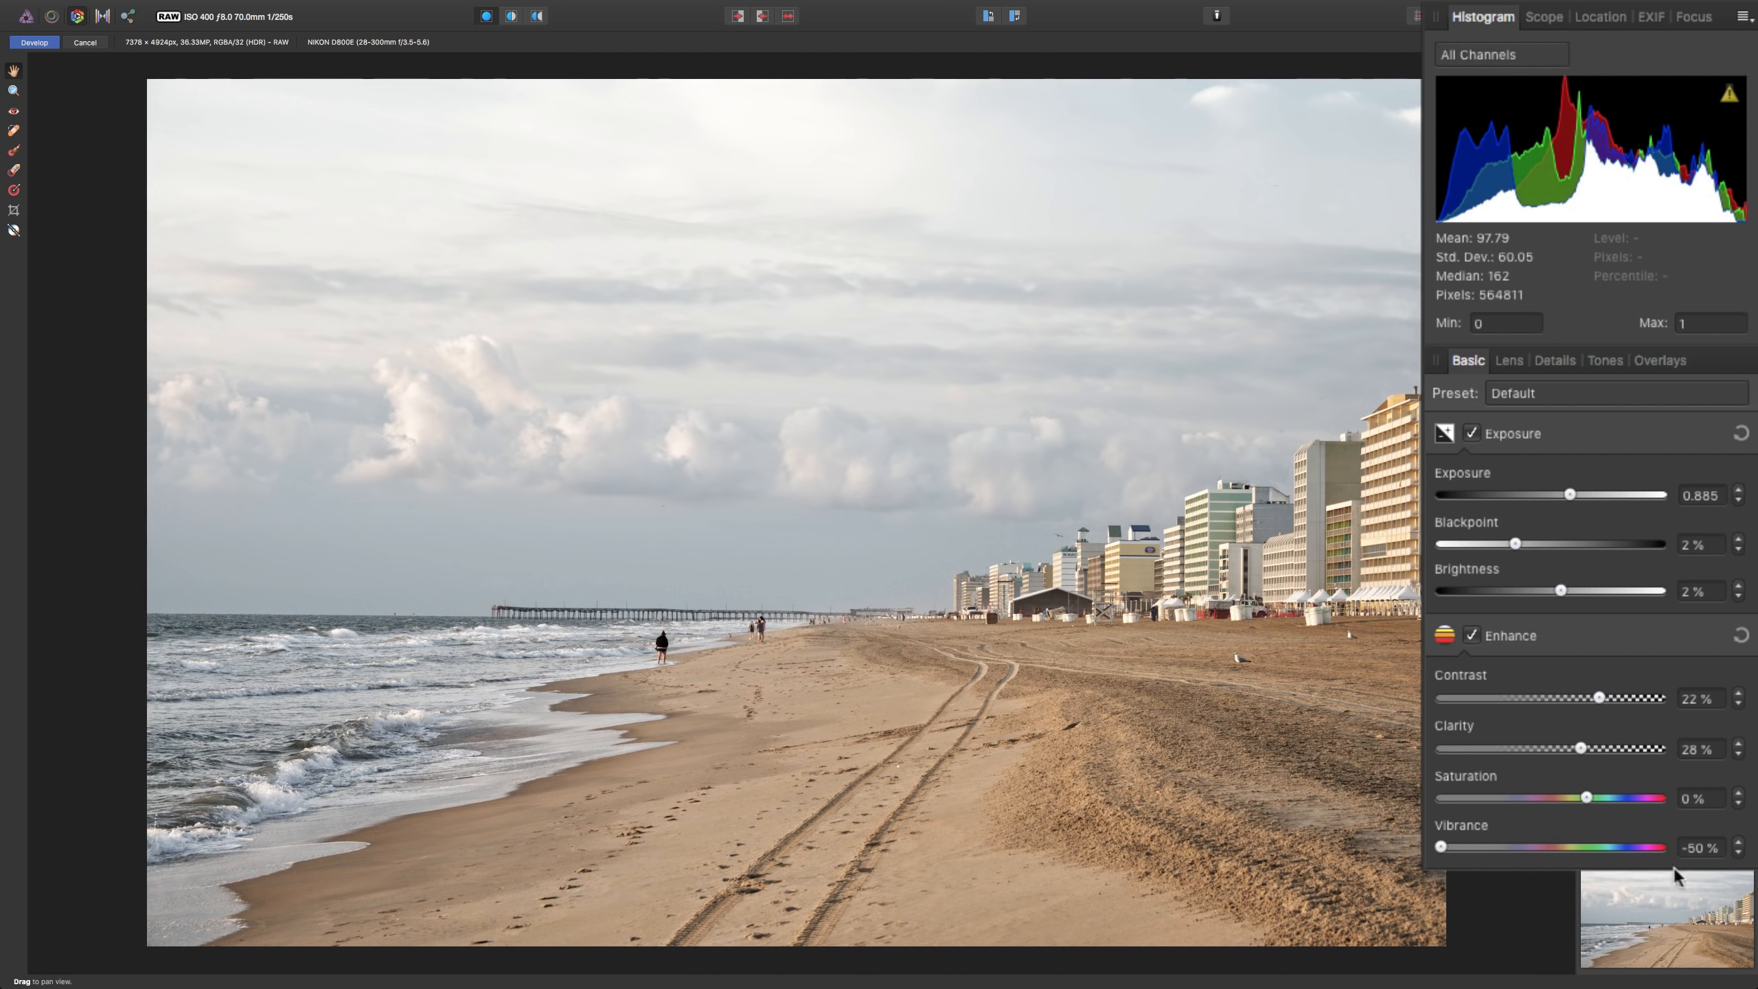
drag(1441, 845, 1550, 853)
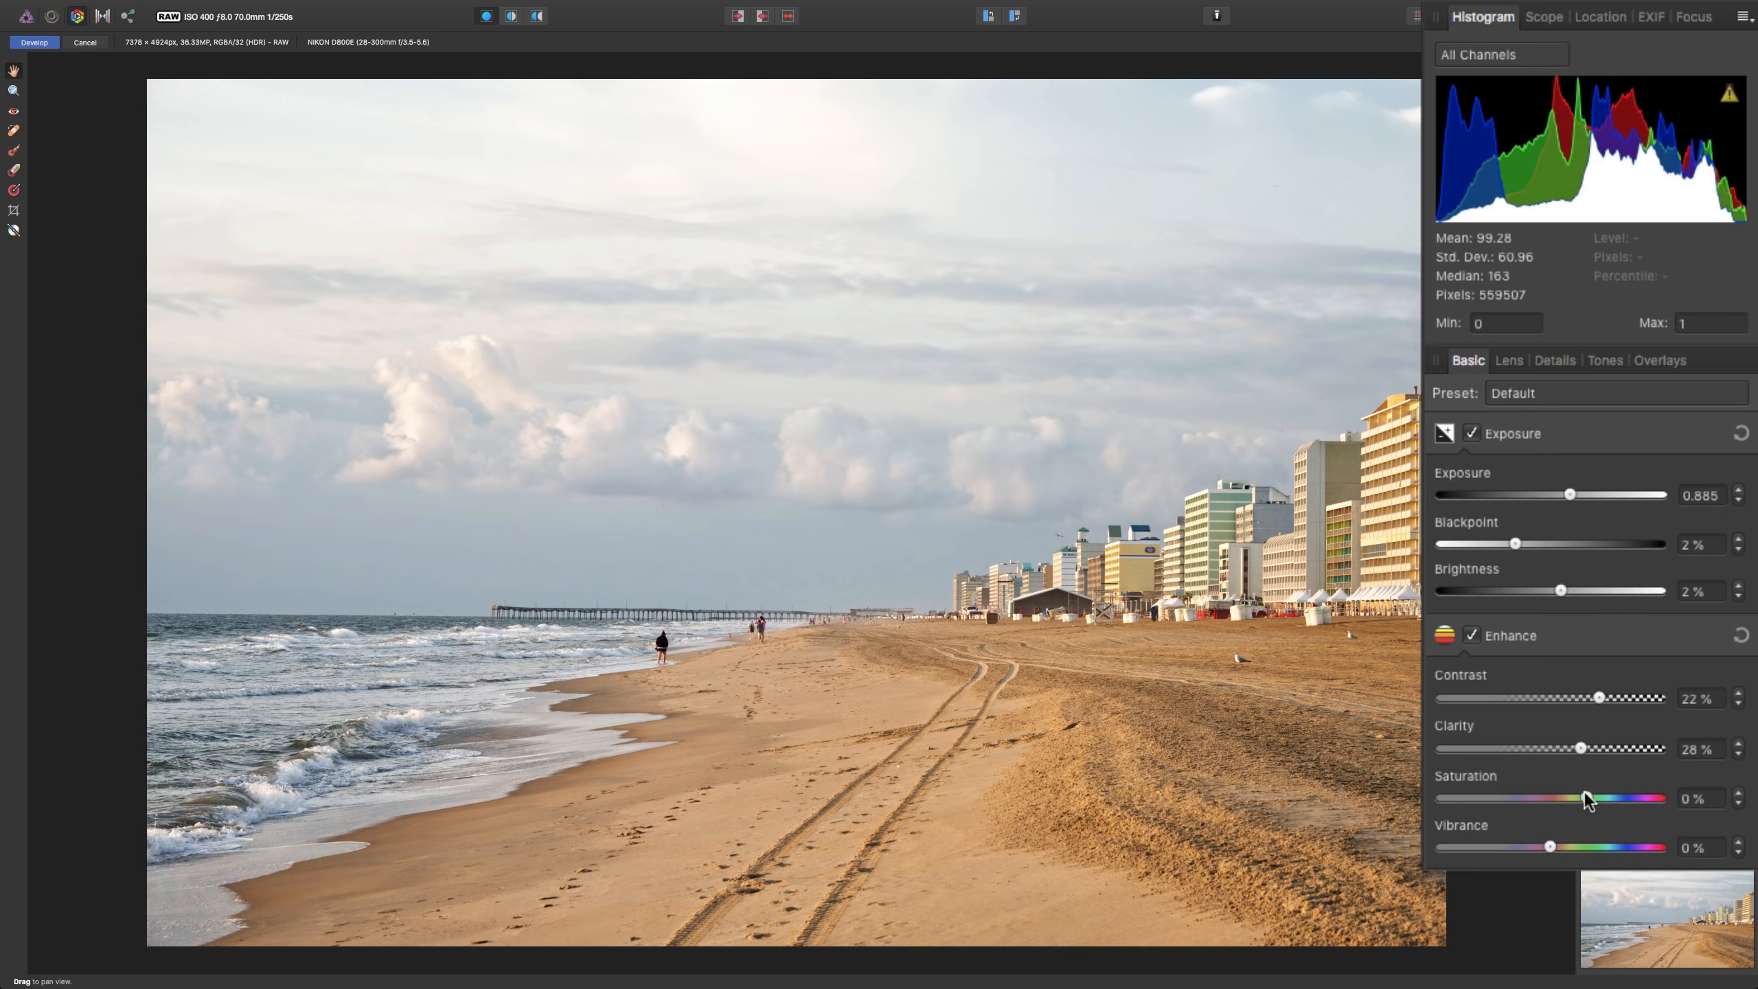
Set Saturation to 11 % and enable White Balance with a Temperature of 5274 K.
drag(1585, 797, 1603, 800)
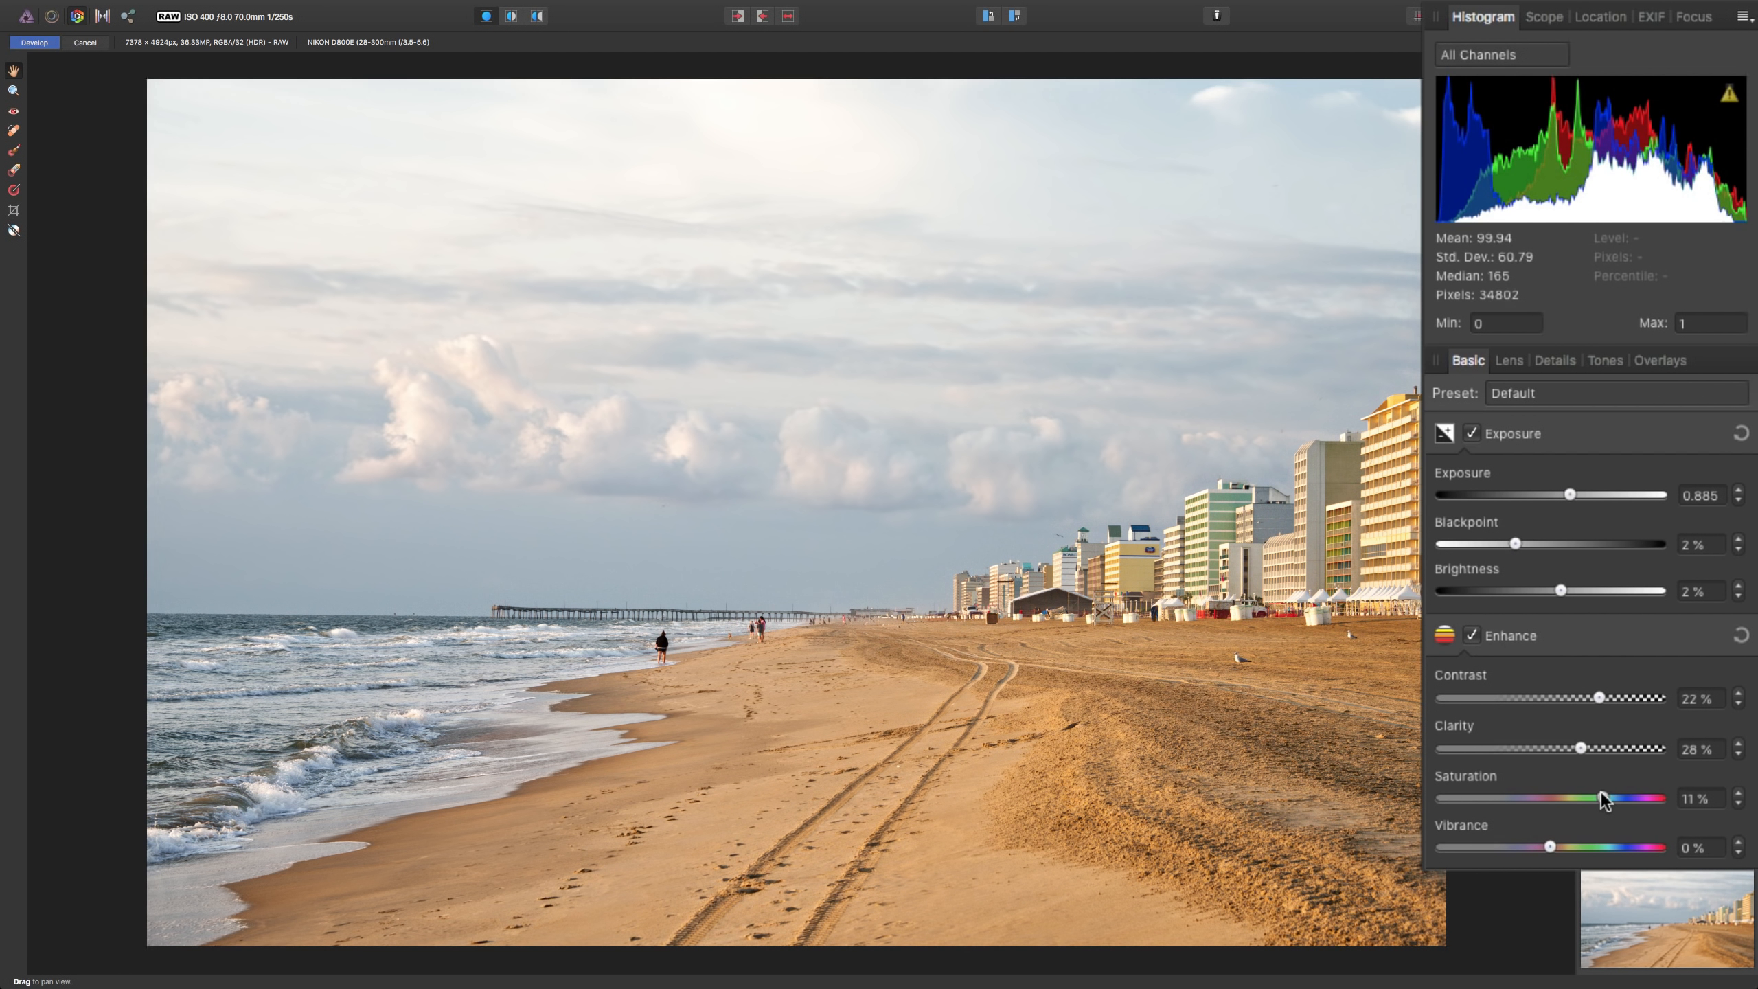
drag(1600, 793, 1597, 794)
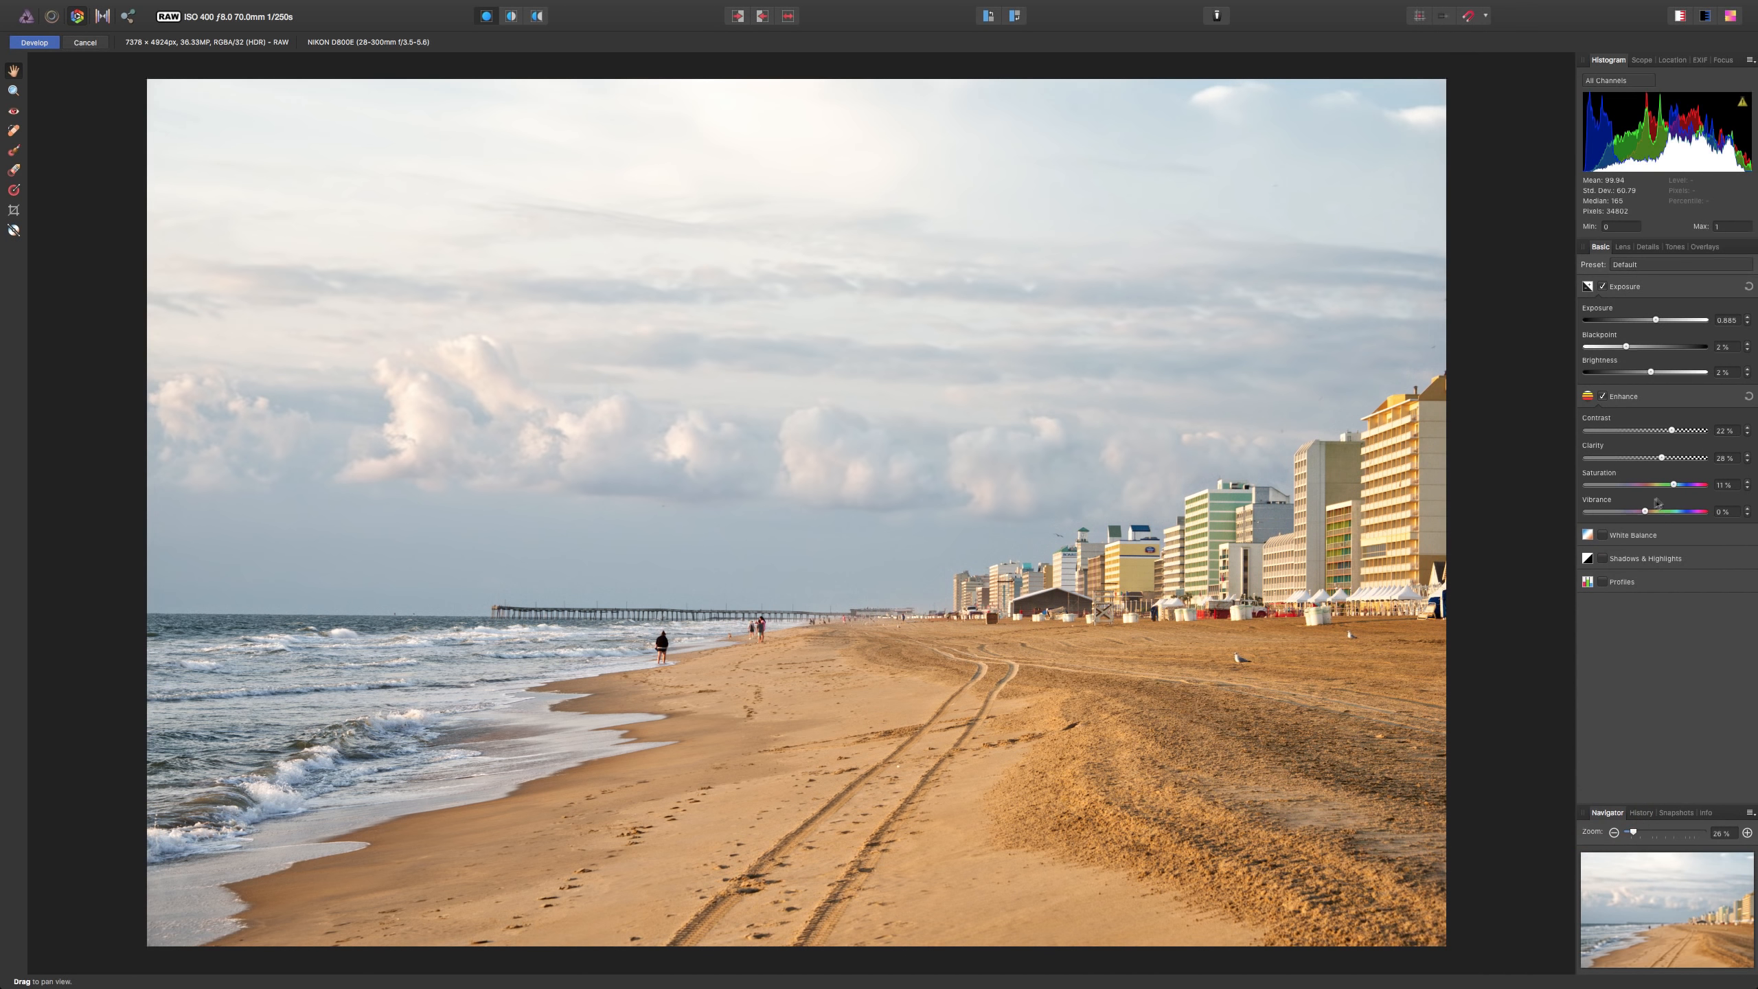
click(1602, 535)
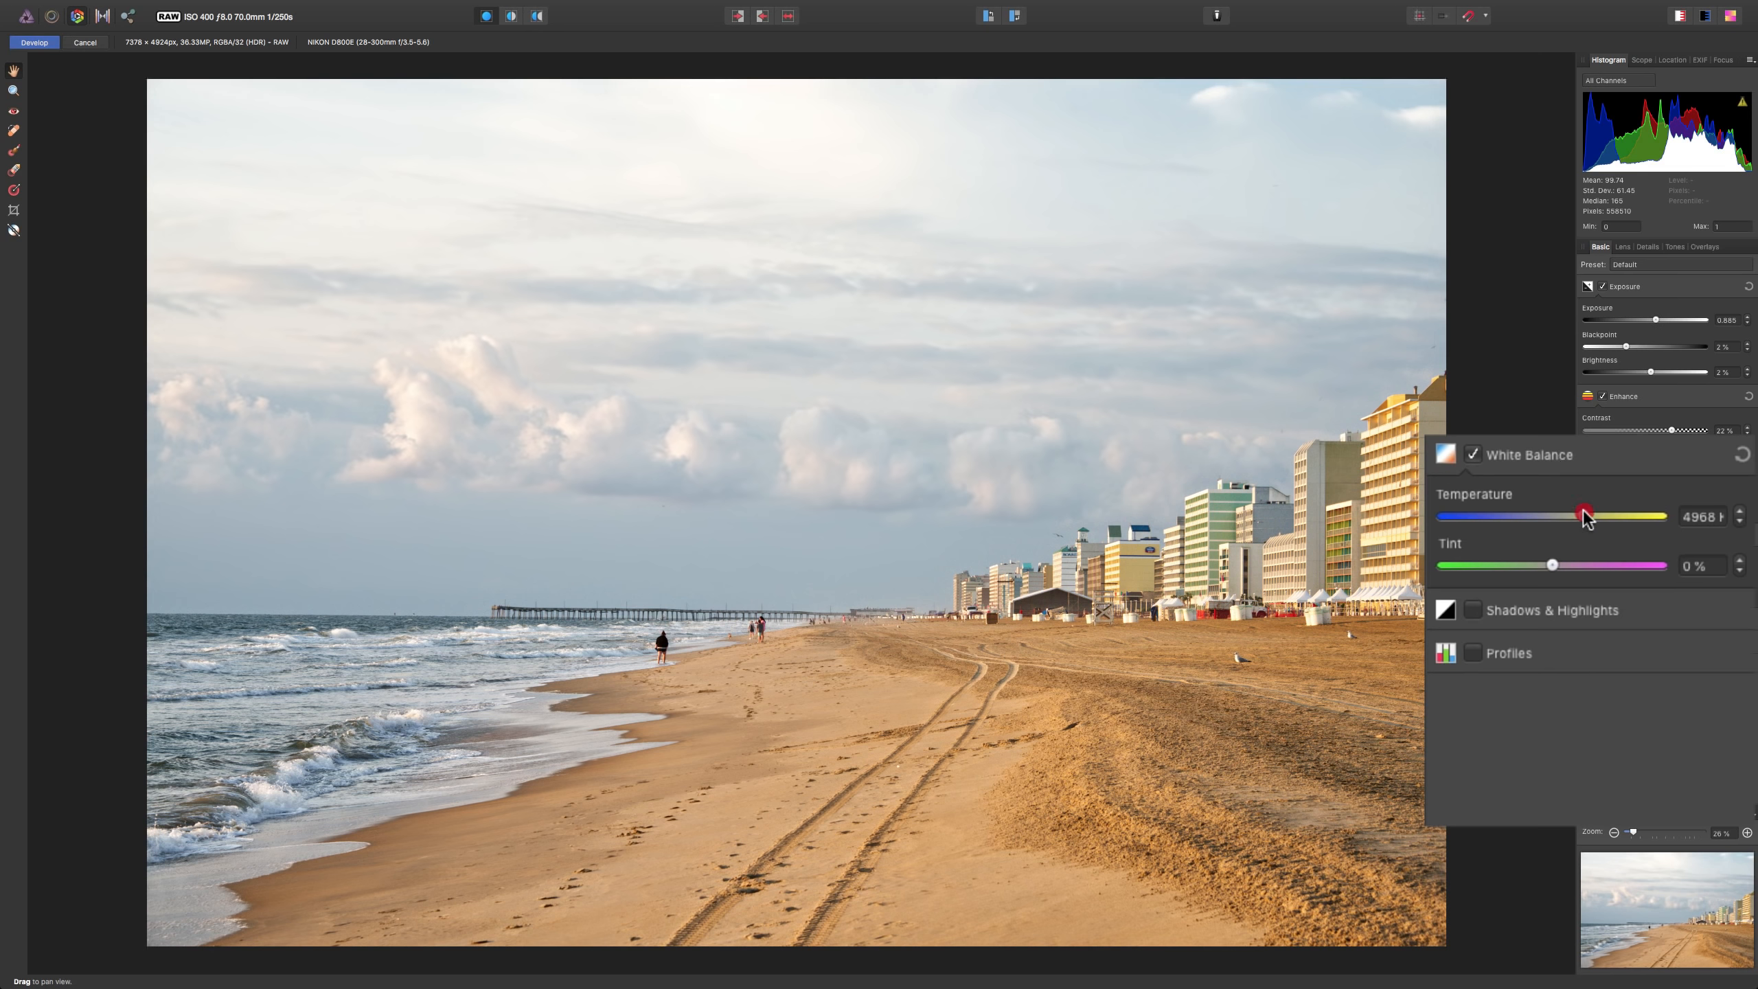
drag(1586, 518, 1530, 516)
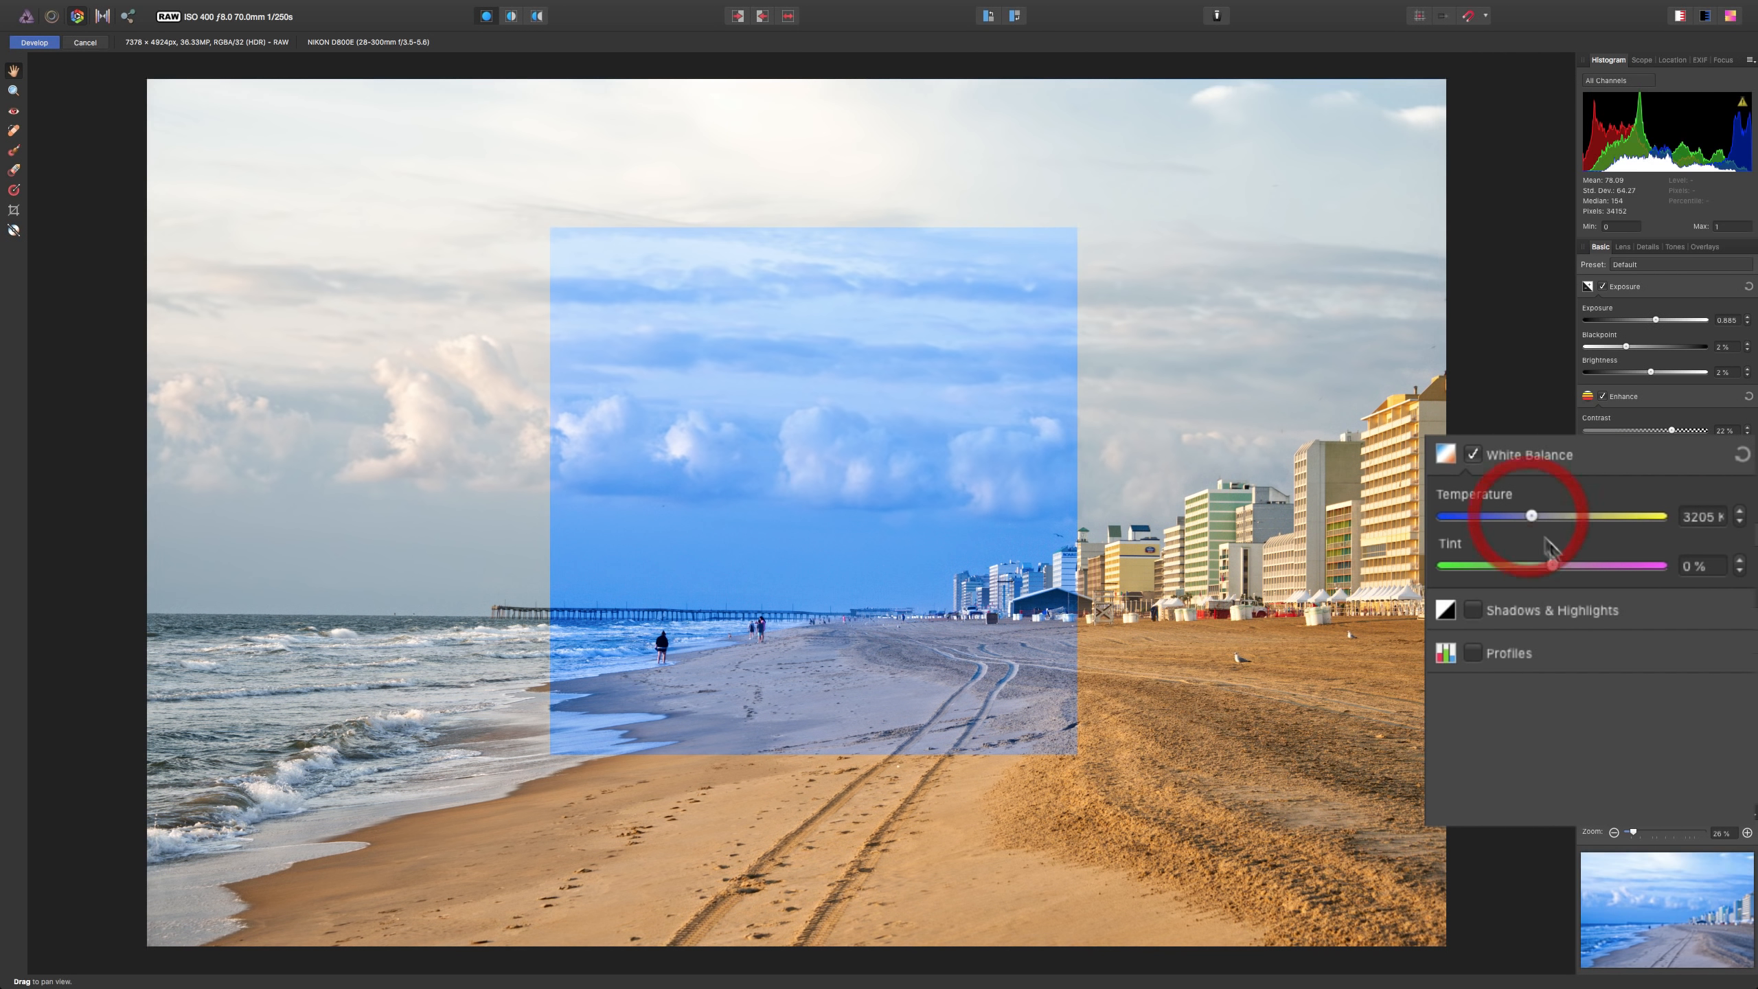
double_click(1529, 515)
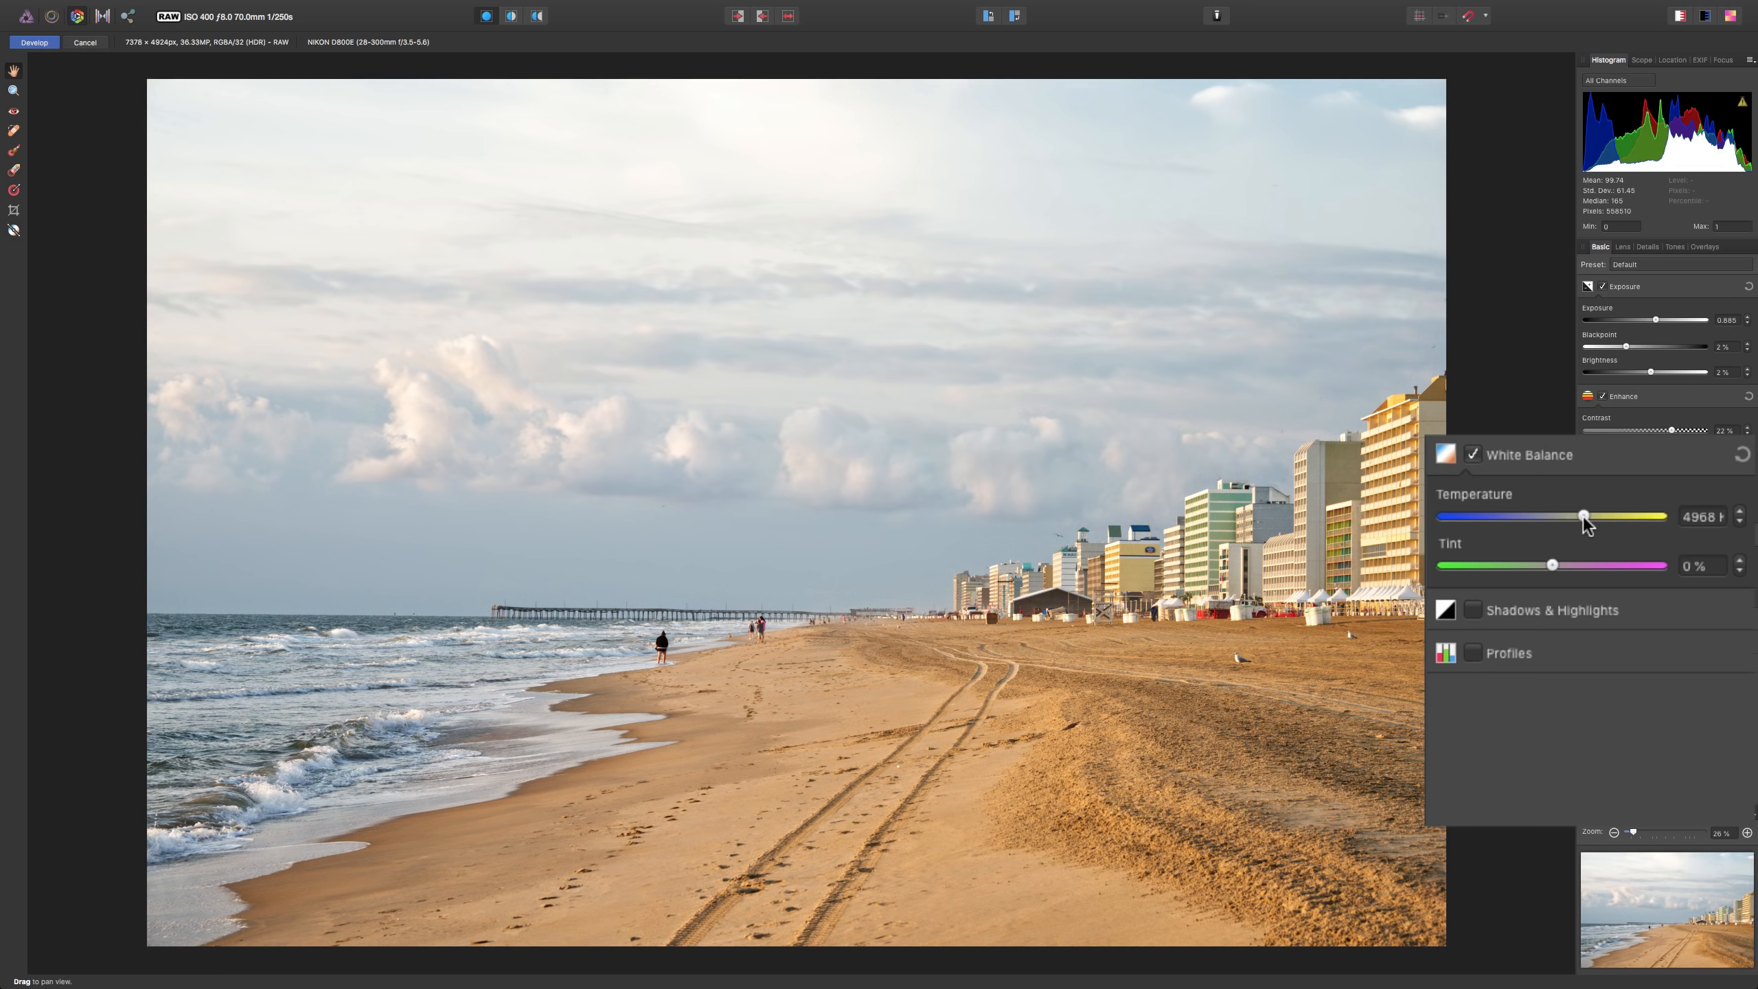
drag(1583, 518, 1590, 515)
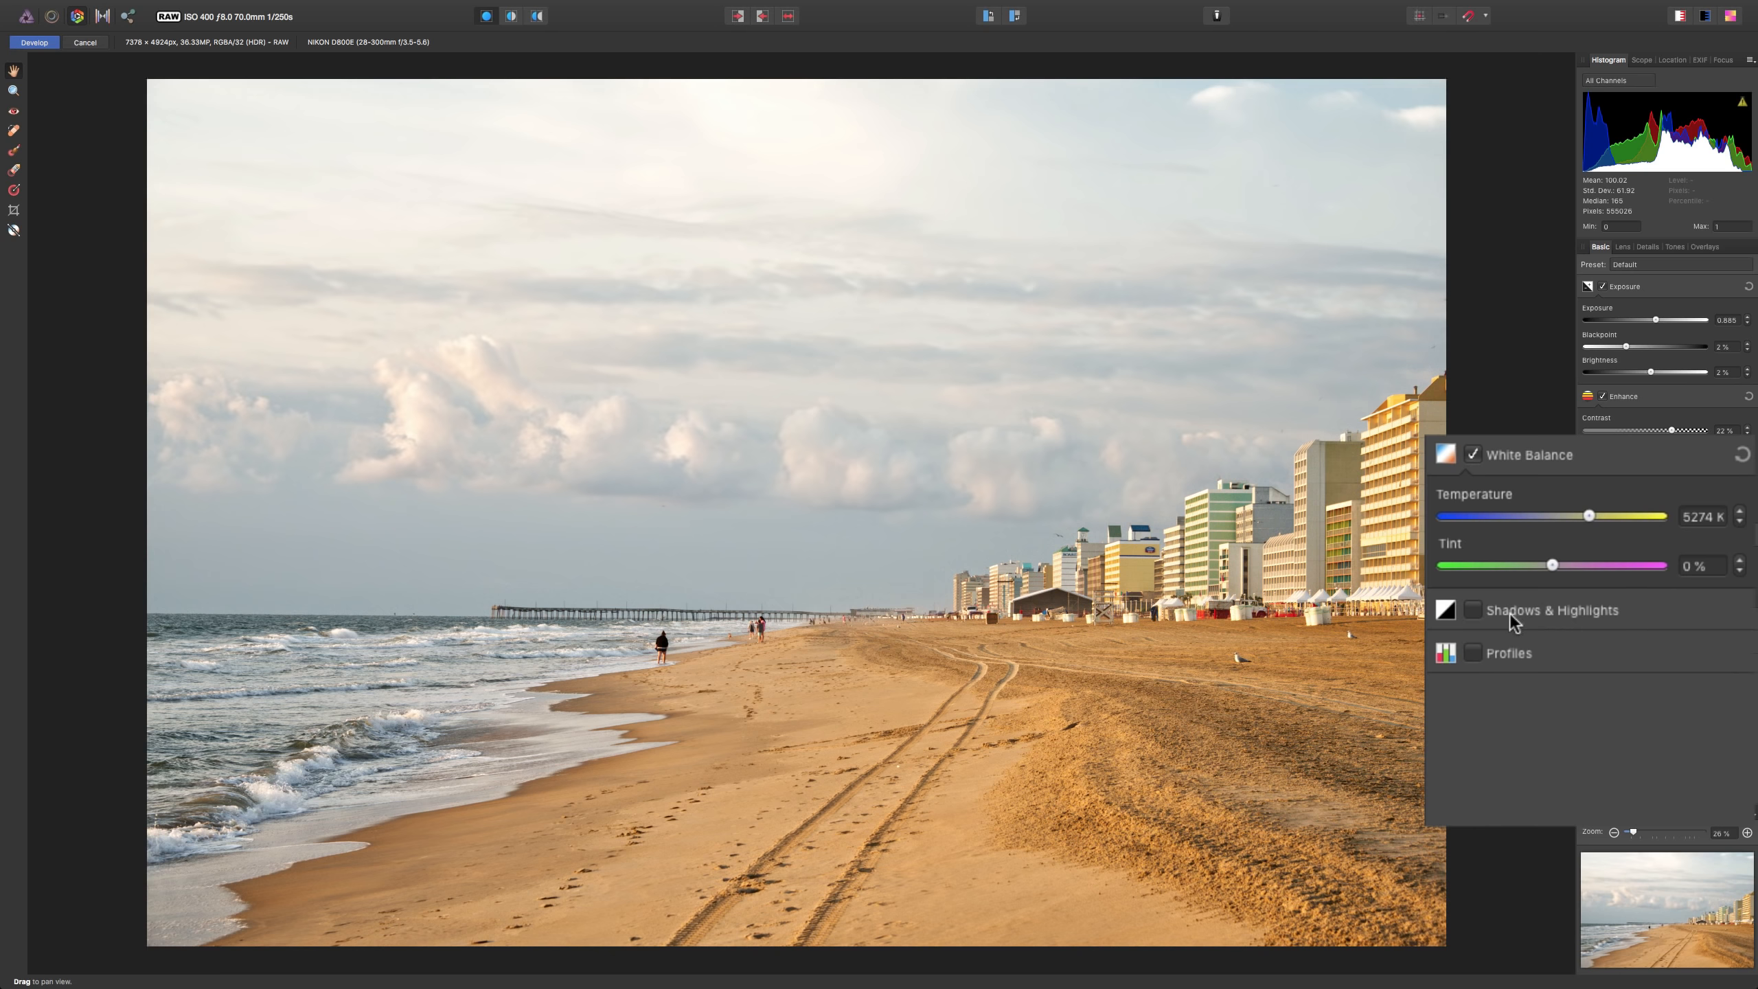
Enable Shadows & Highlights and set Highlights to 43 % while checking the photo with the clipped highlights overlay.
click(1474, 610)
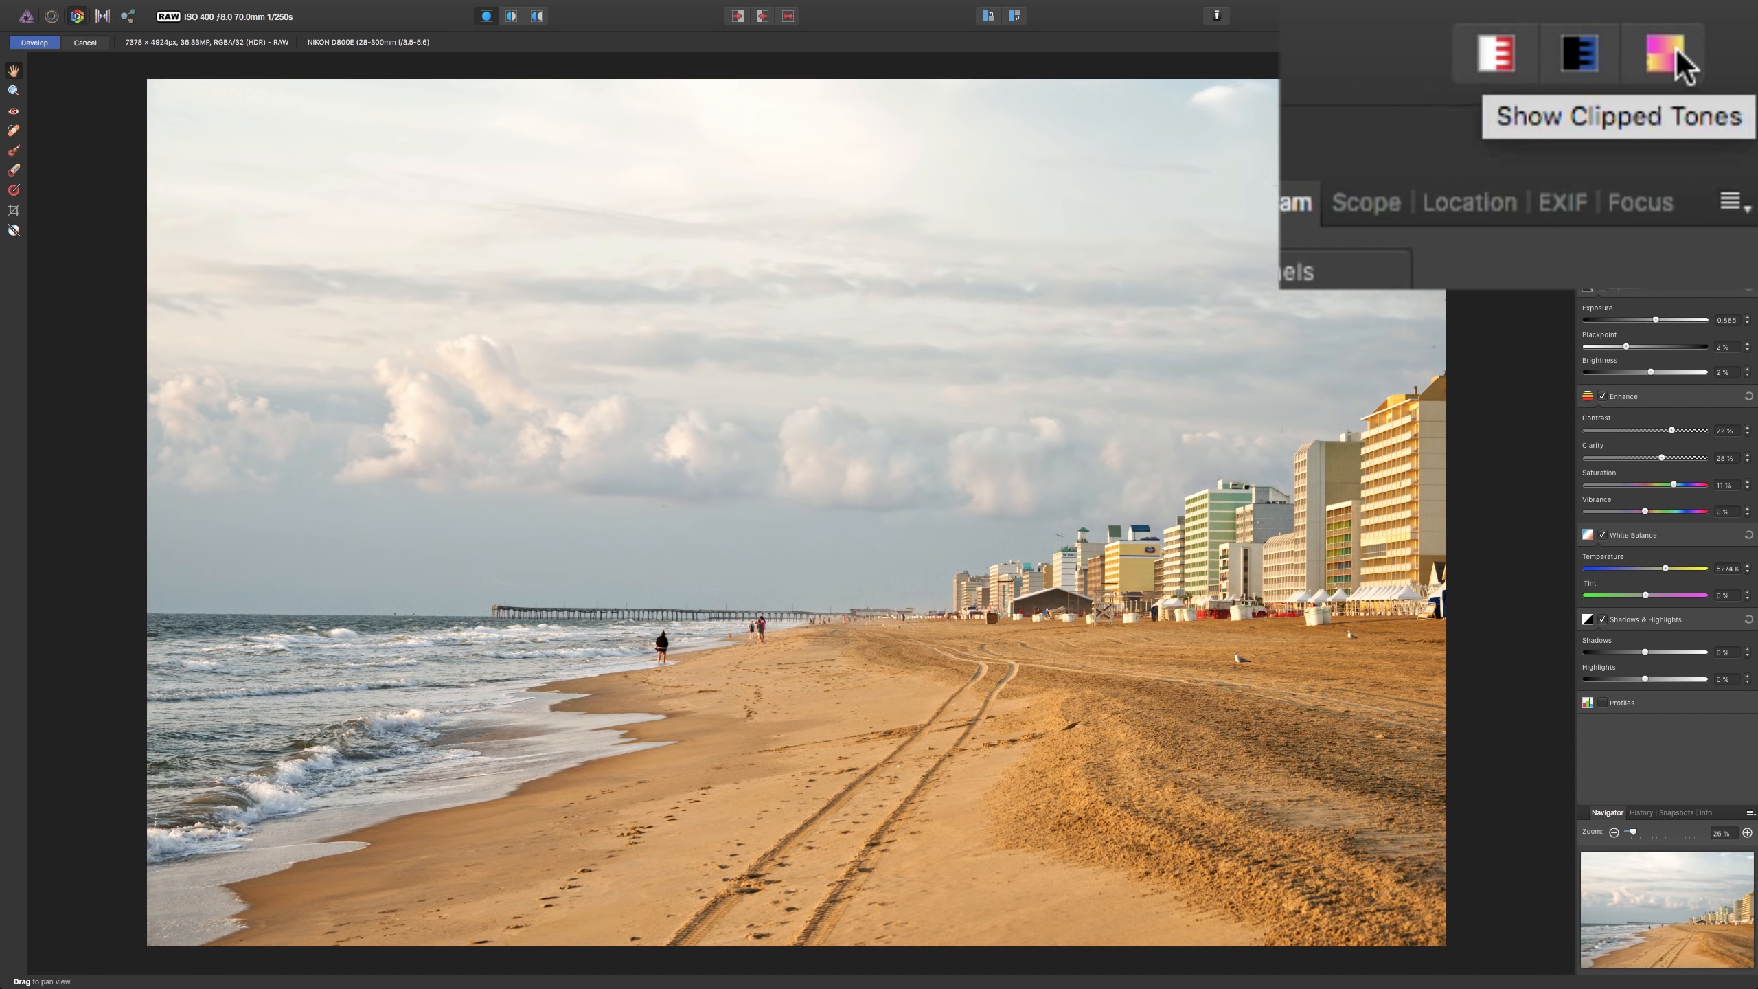
click(1498, 56)
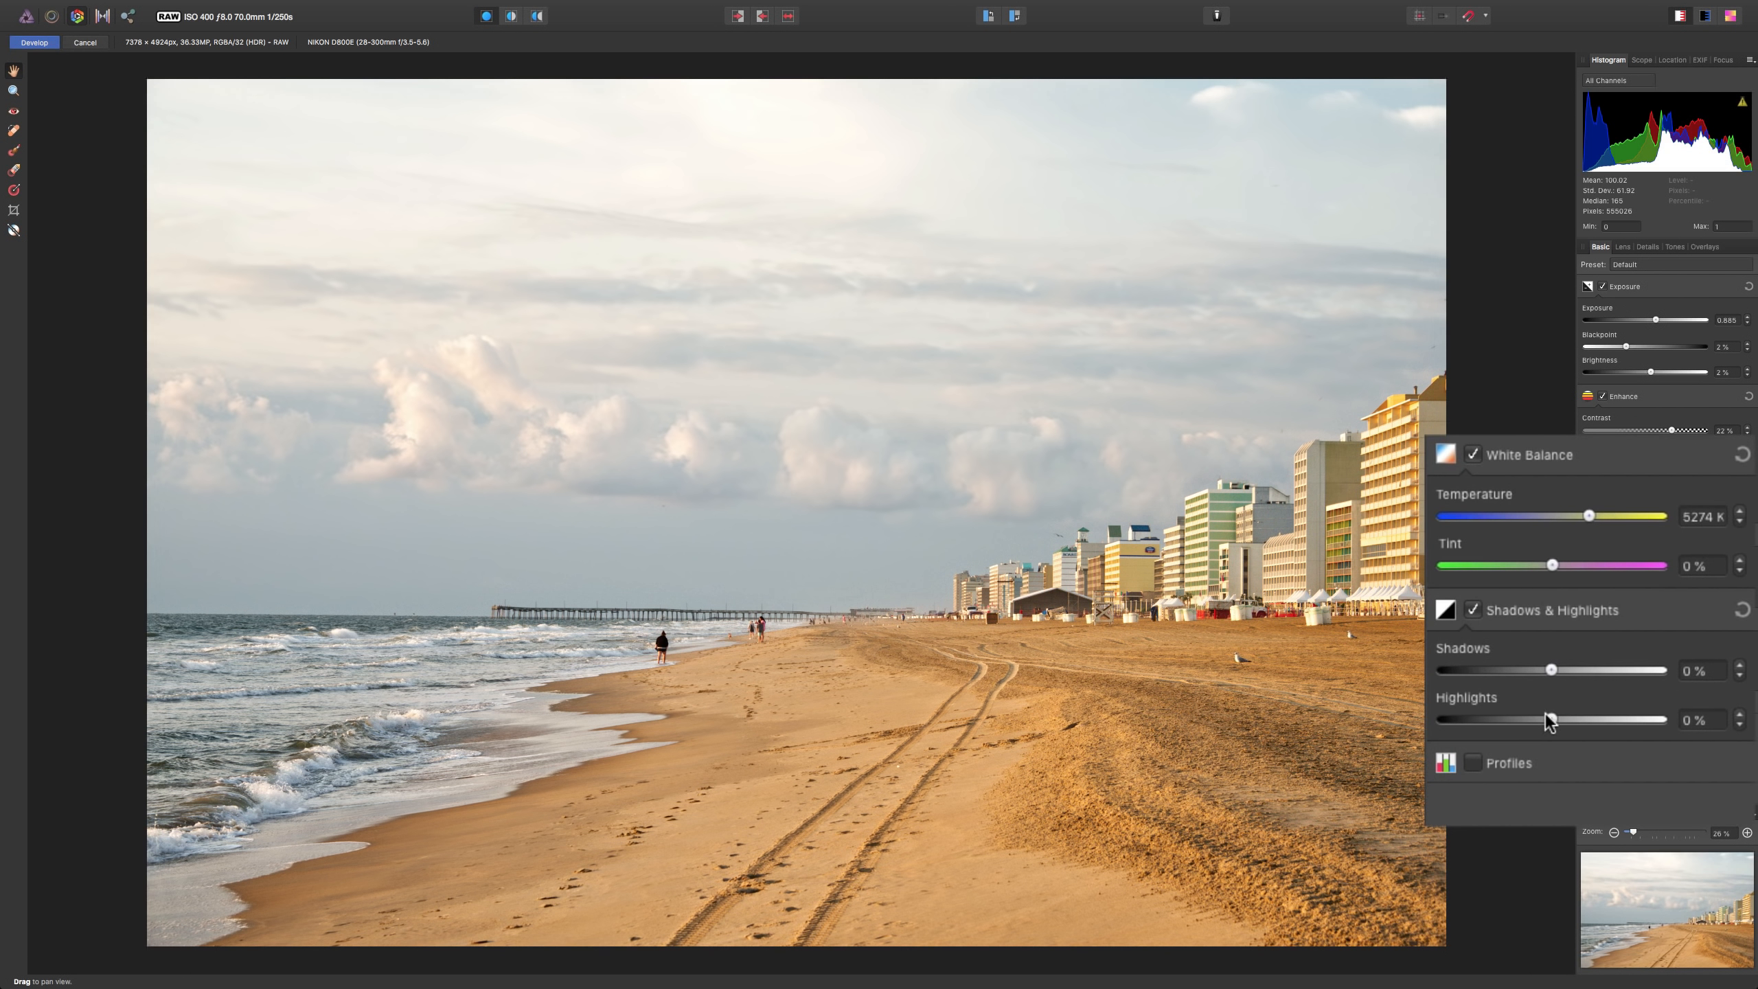
drag(1549, 721, 1682, 720)
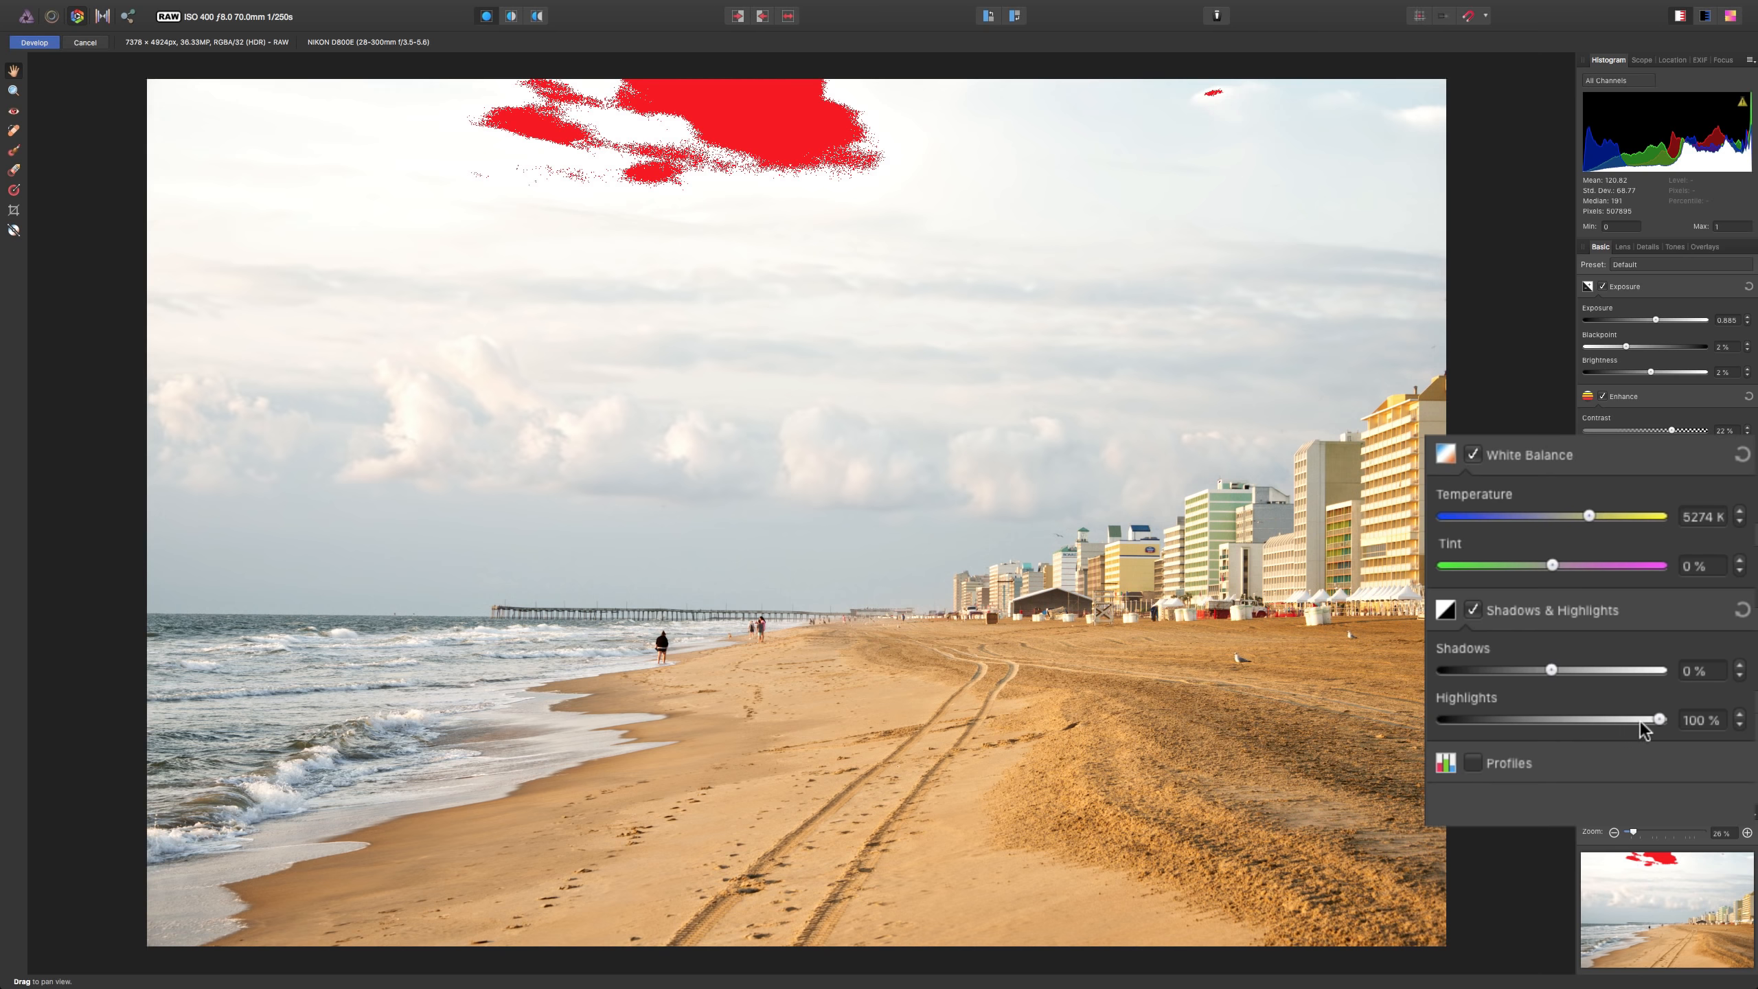
drag(1659, 718, 1594, 719)
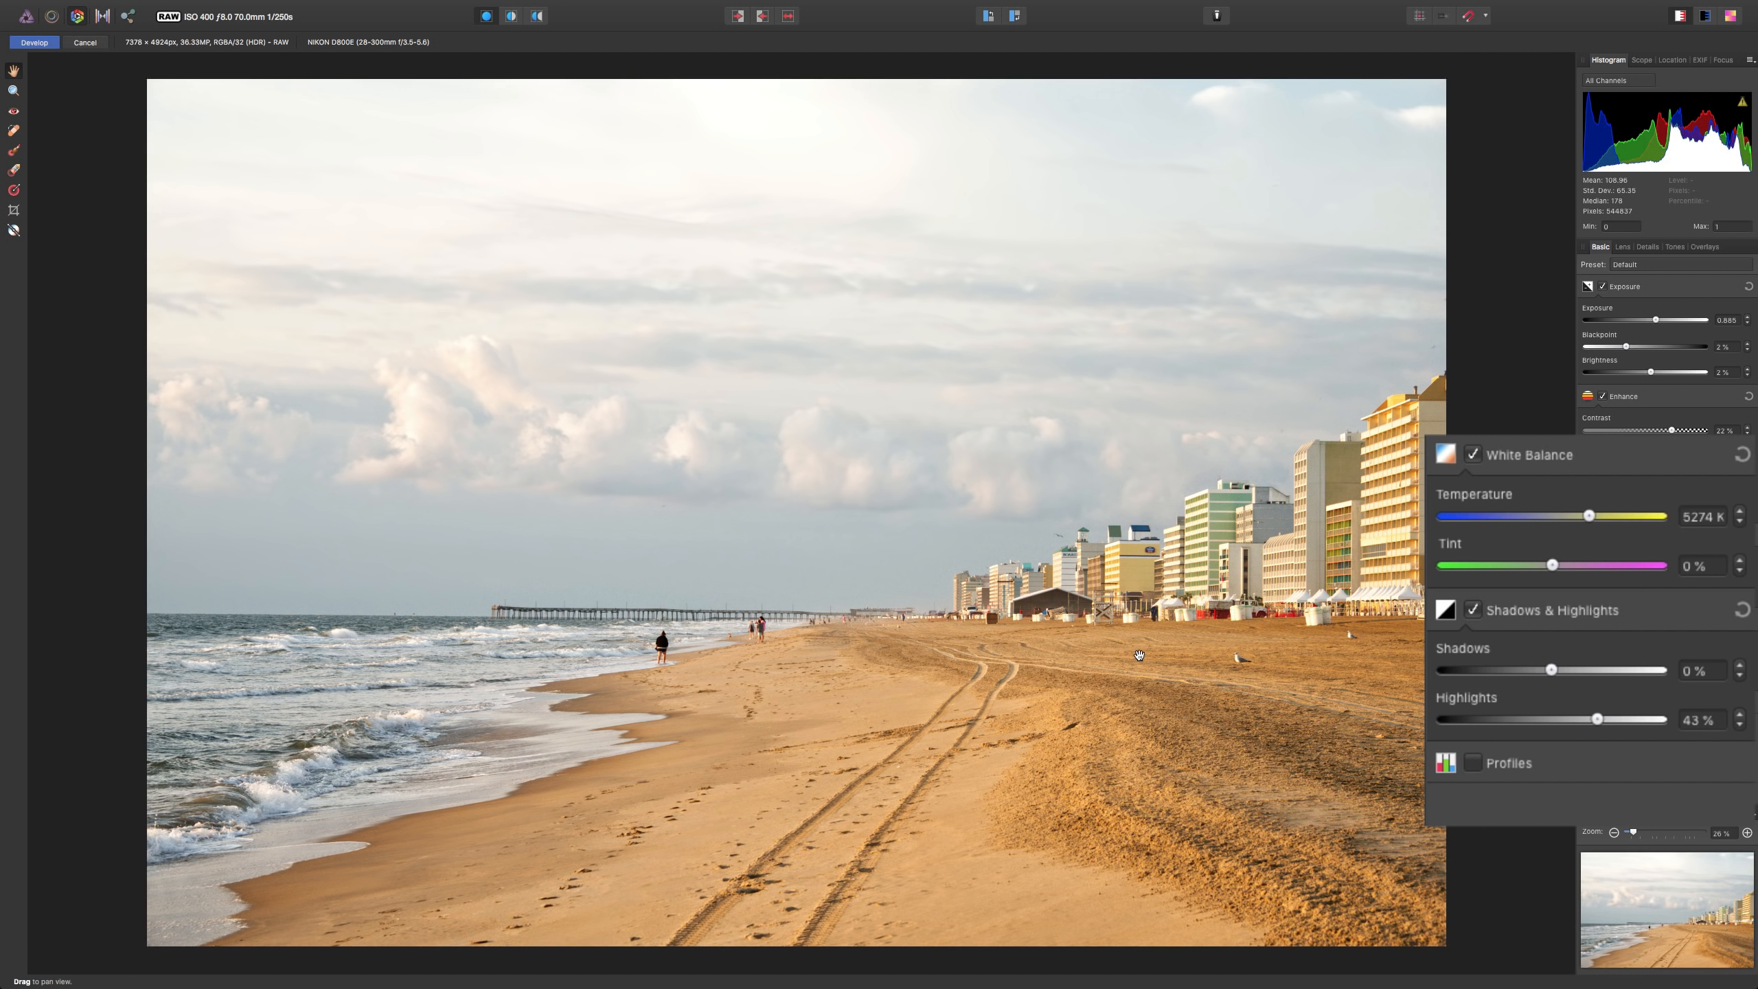
Switch the clipping overlay from highlights to shadows and lower Shadows to -100 %.
click(1681, 16)
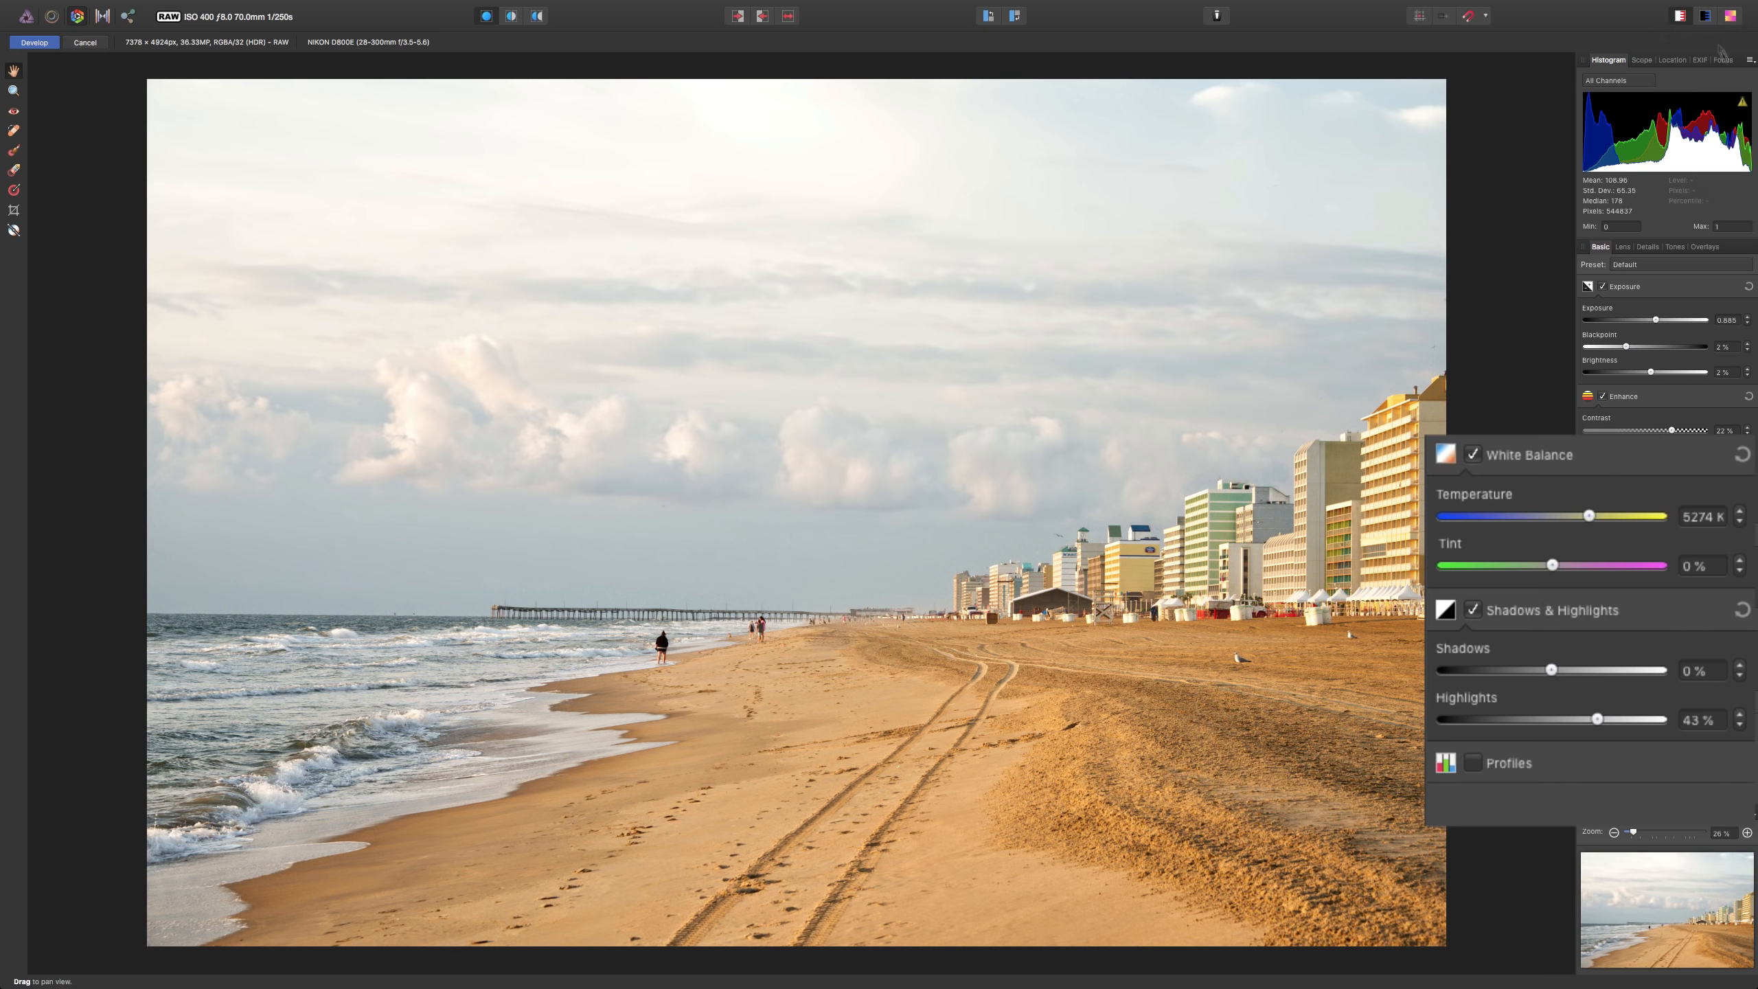
click(1680, 16)
click(1705, 17)
drag(1549, 672, 1371, 655)
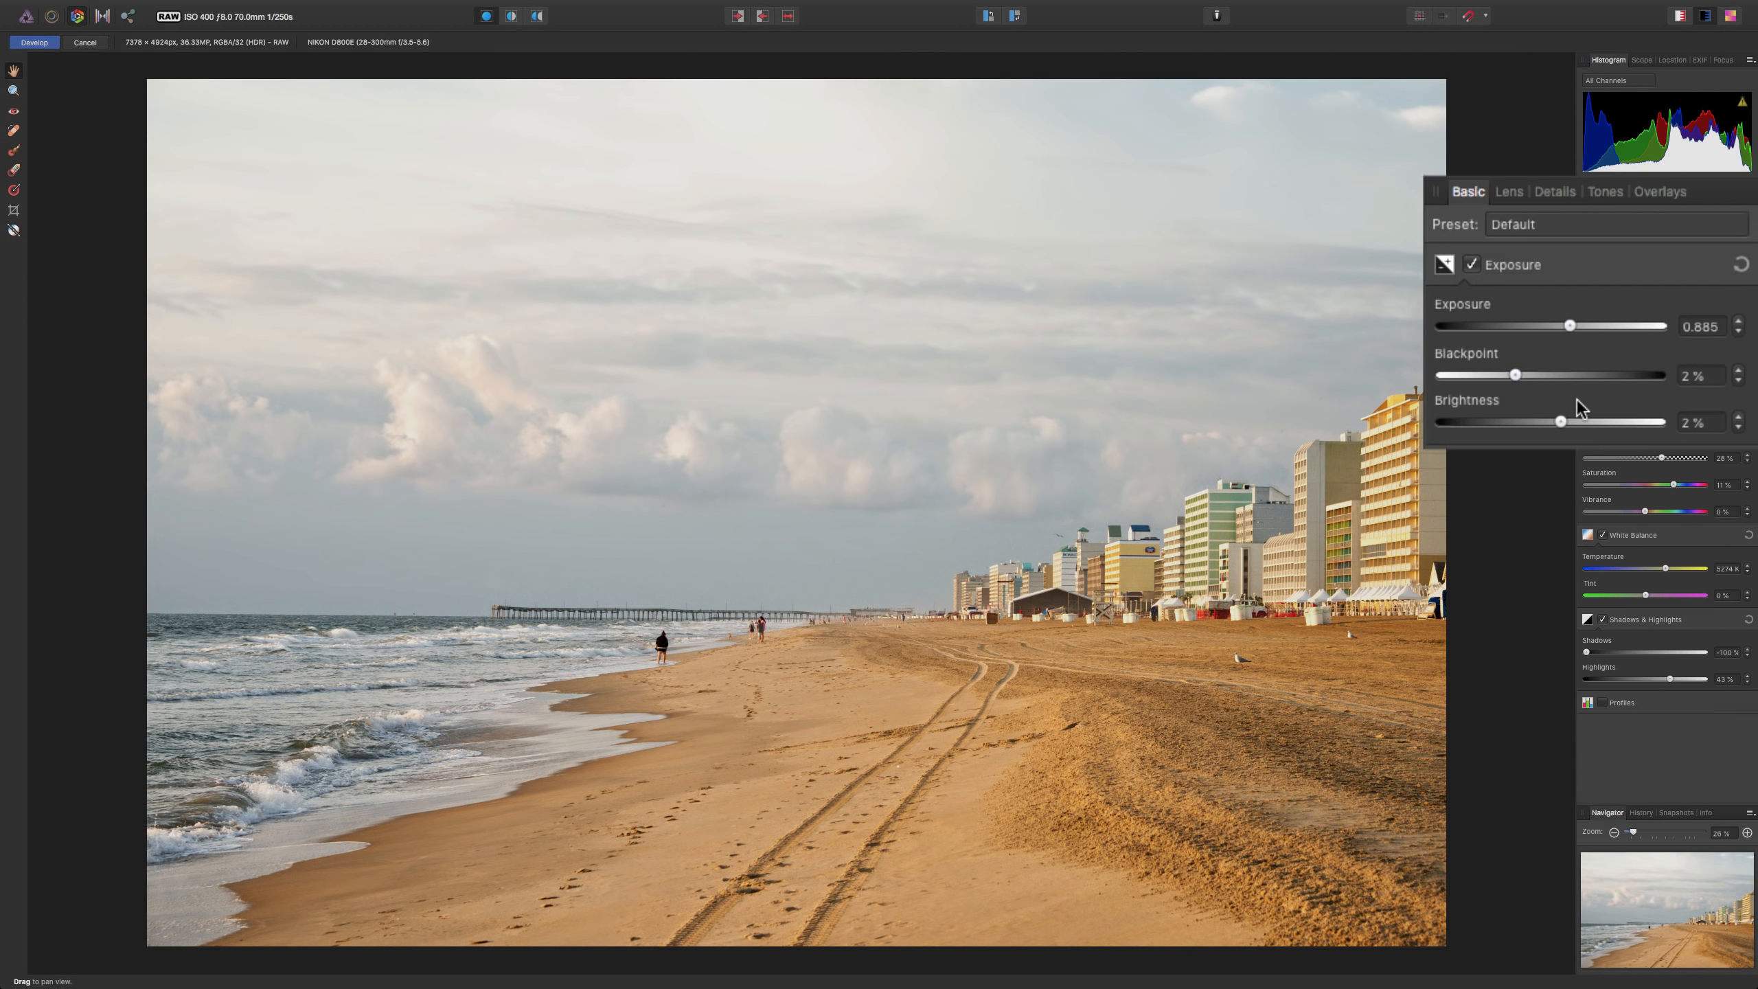
Try a Blackpoint of 12 % and inspect the shadow clipping on the person at the shoreline up close.
drag(1514, 374, 1580, 375)
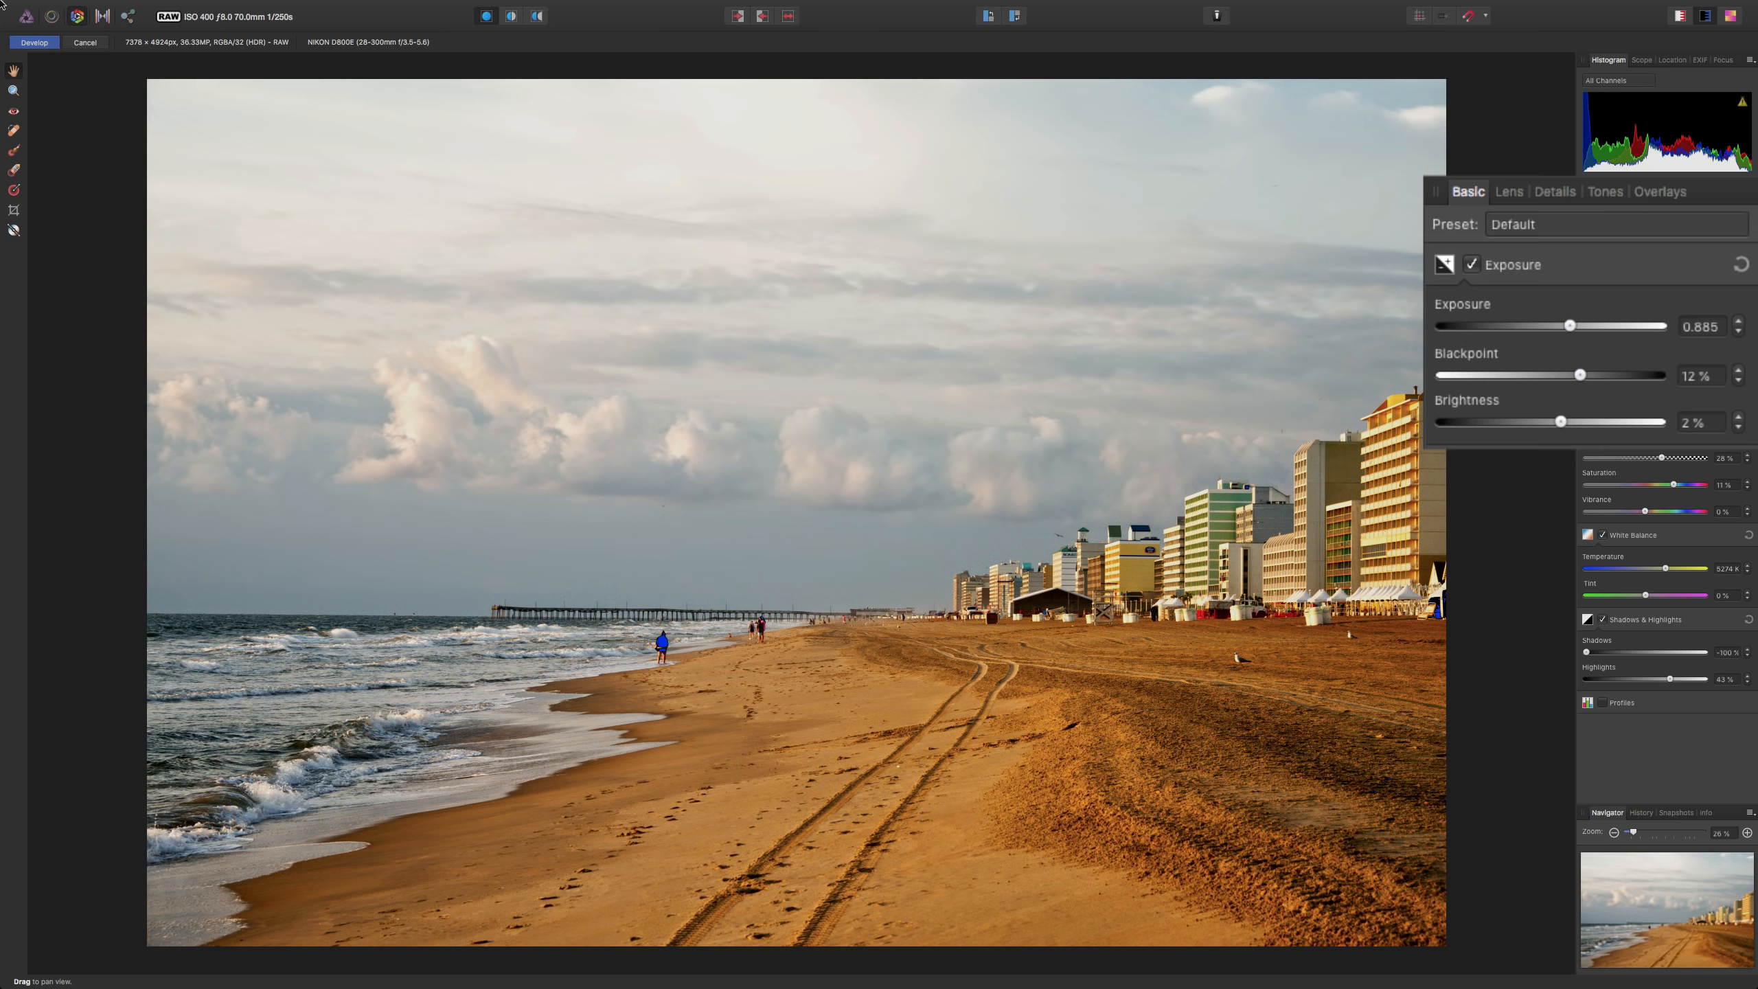
click(13, 90)
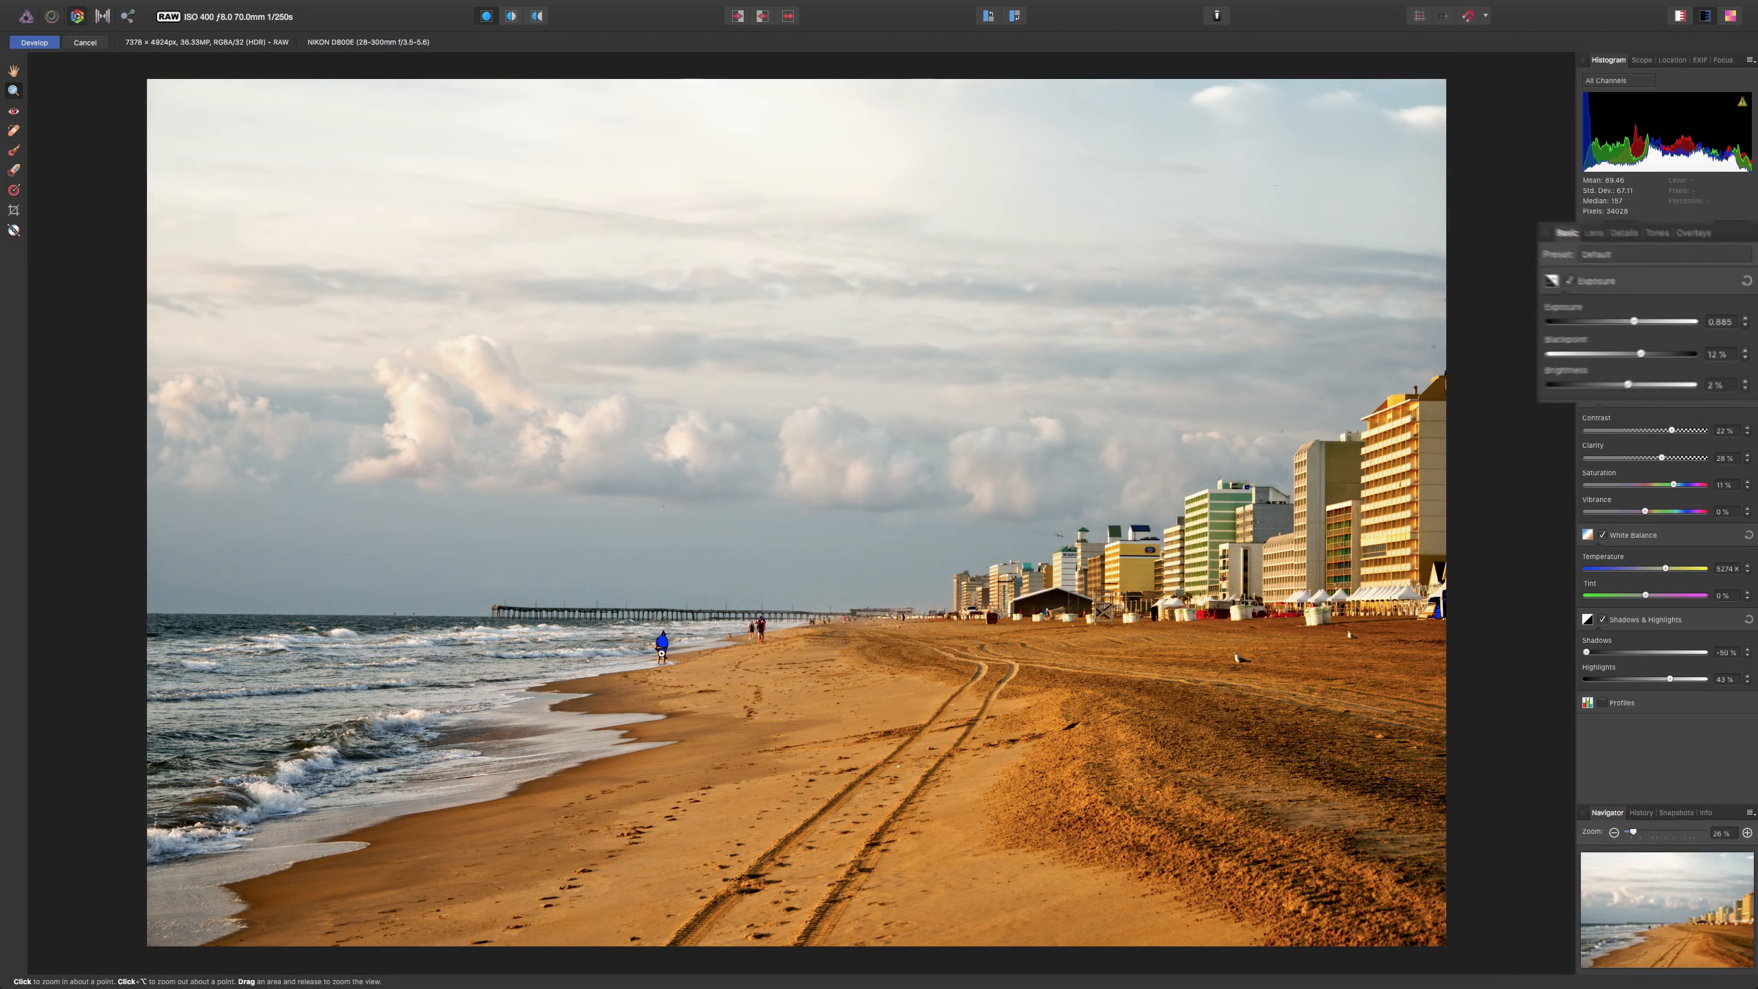
click(662, 646)
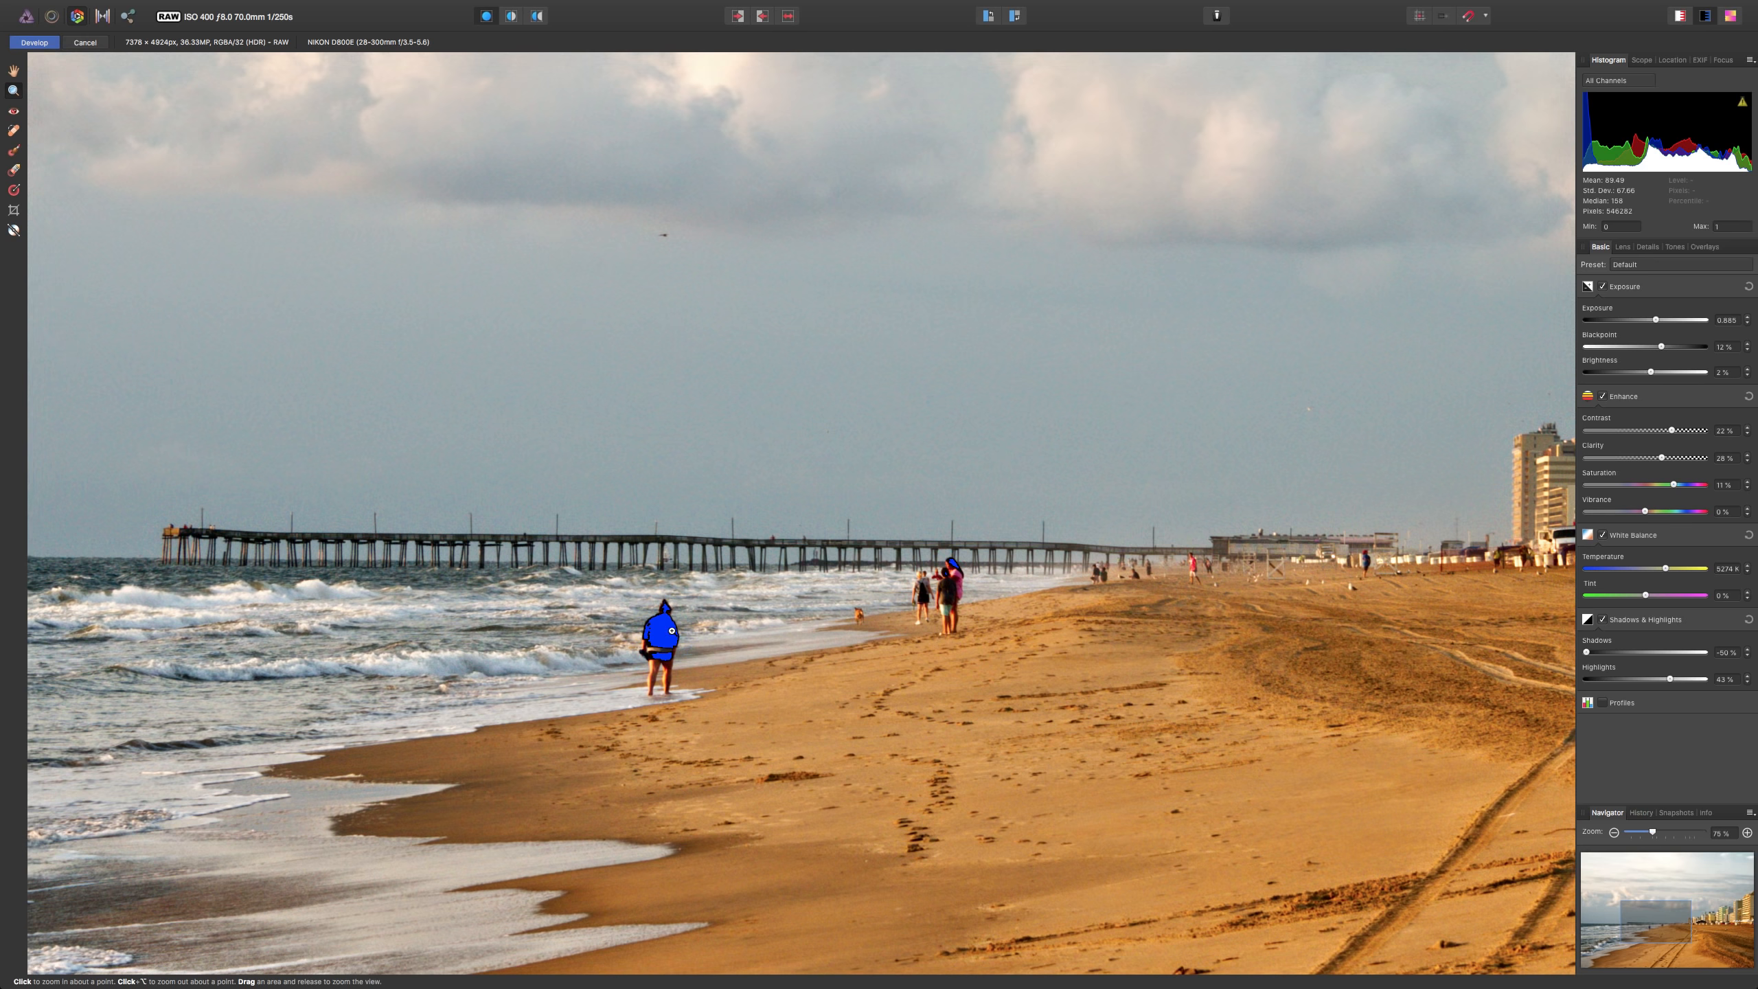
alt+click(672, 630)
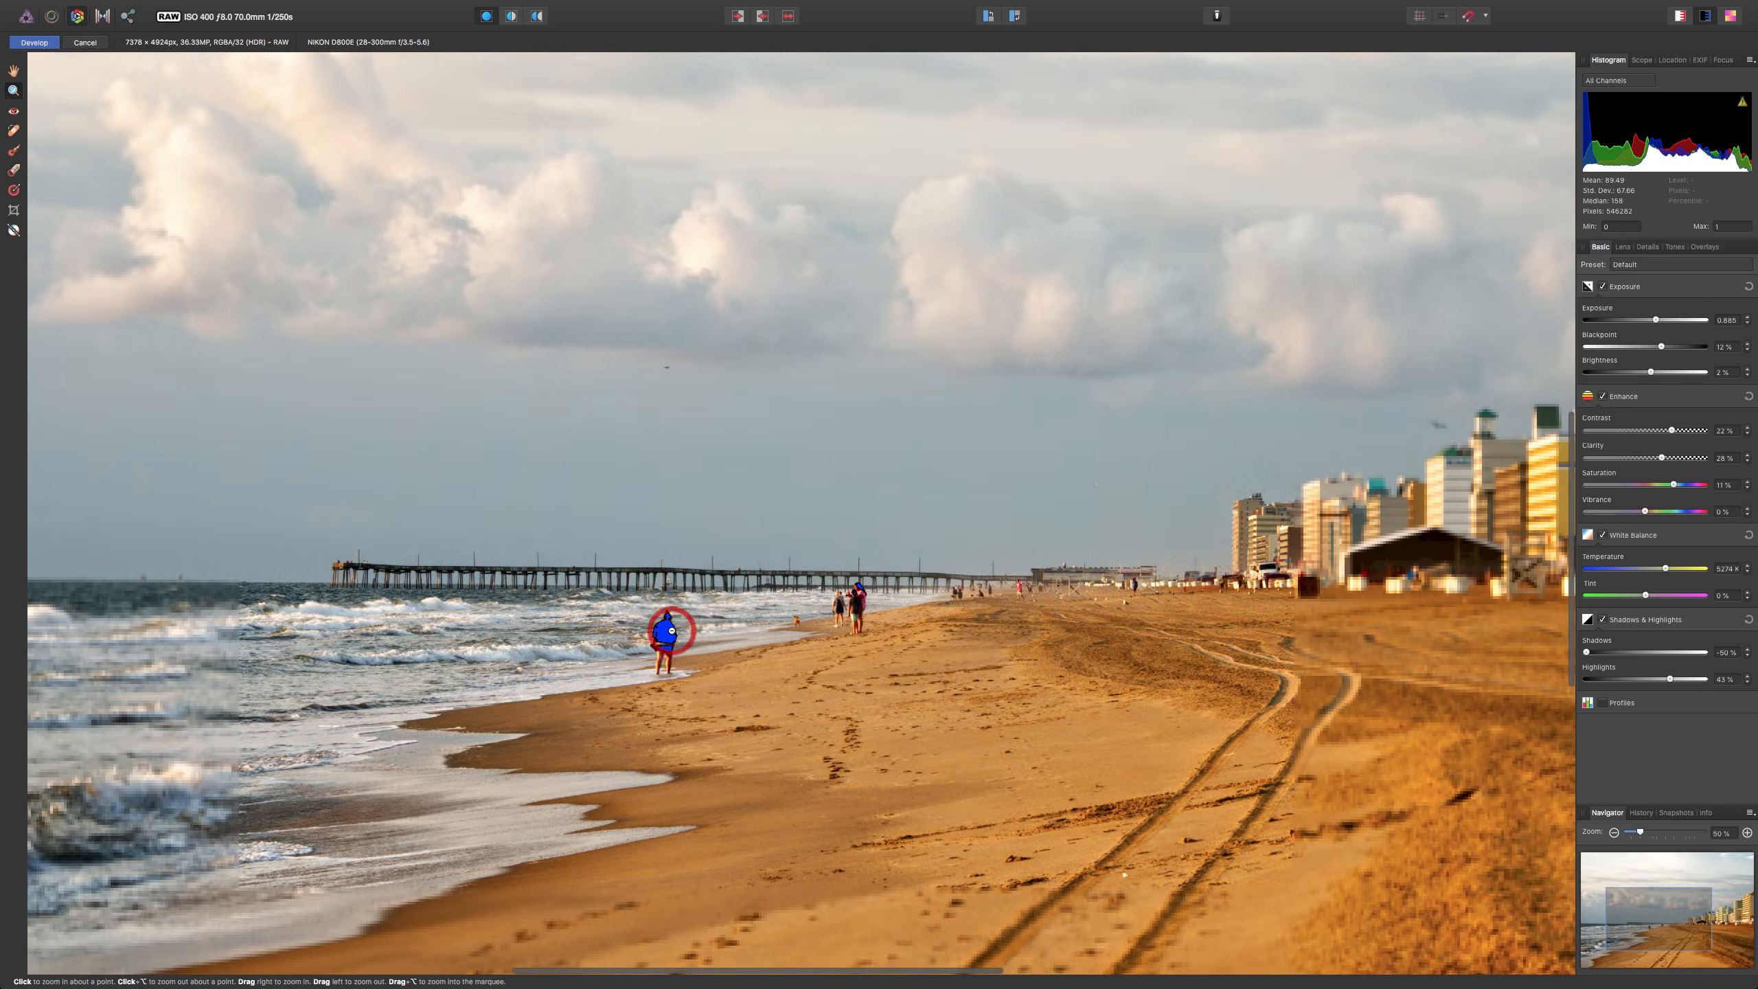
alt+click(669, 630)
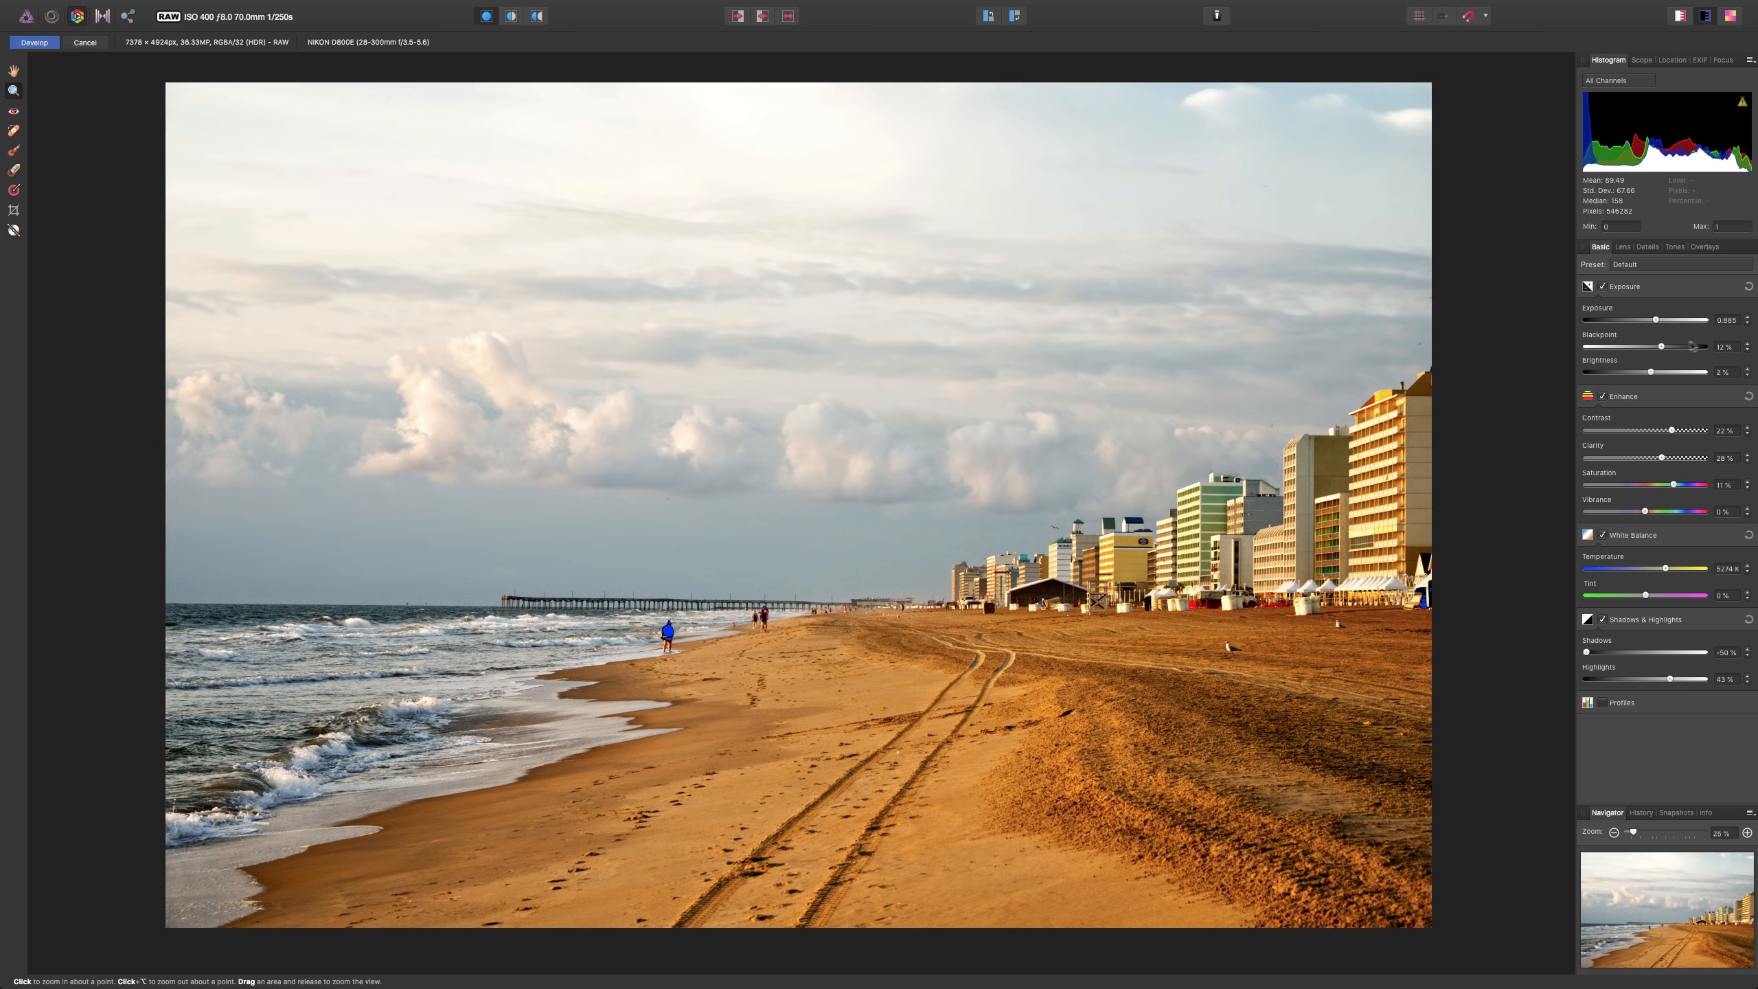
Lower Blackpoint to 7 % and check the shadow clipping on the person at the shoreline up close.
drag(1662, 346, 1643, 348)
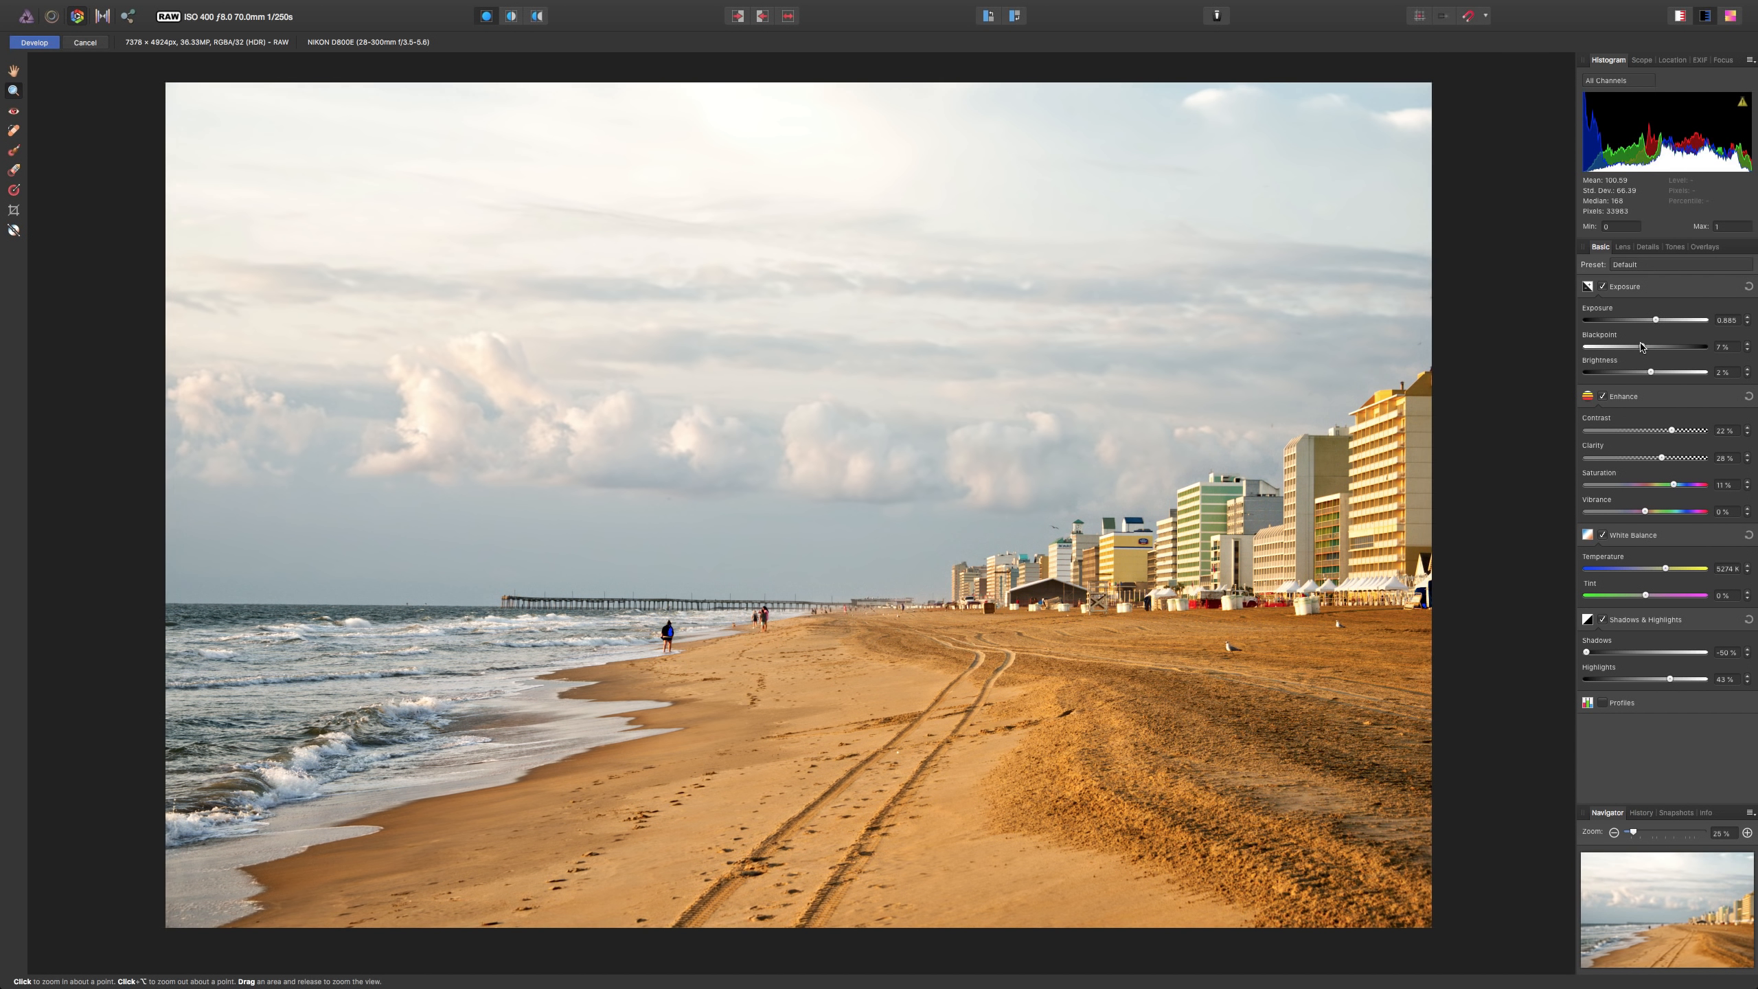
click(1643, 348)
click(669, 633)
click(669, 633)
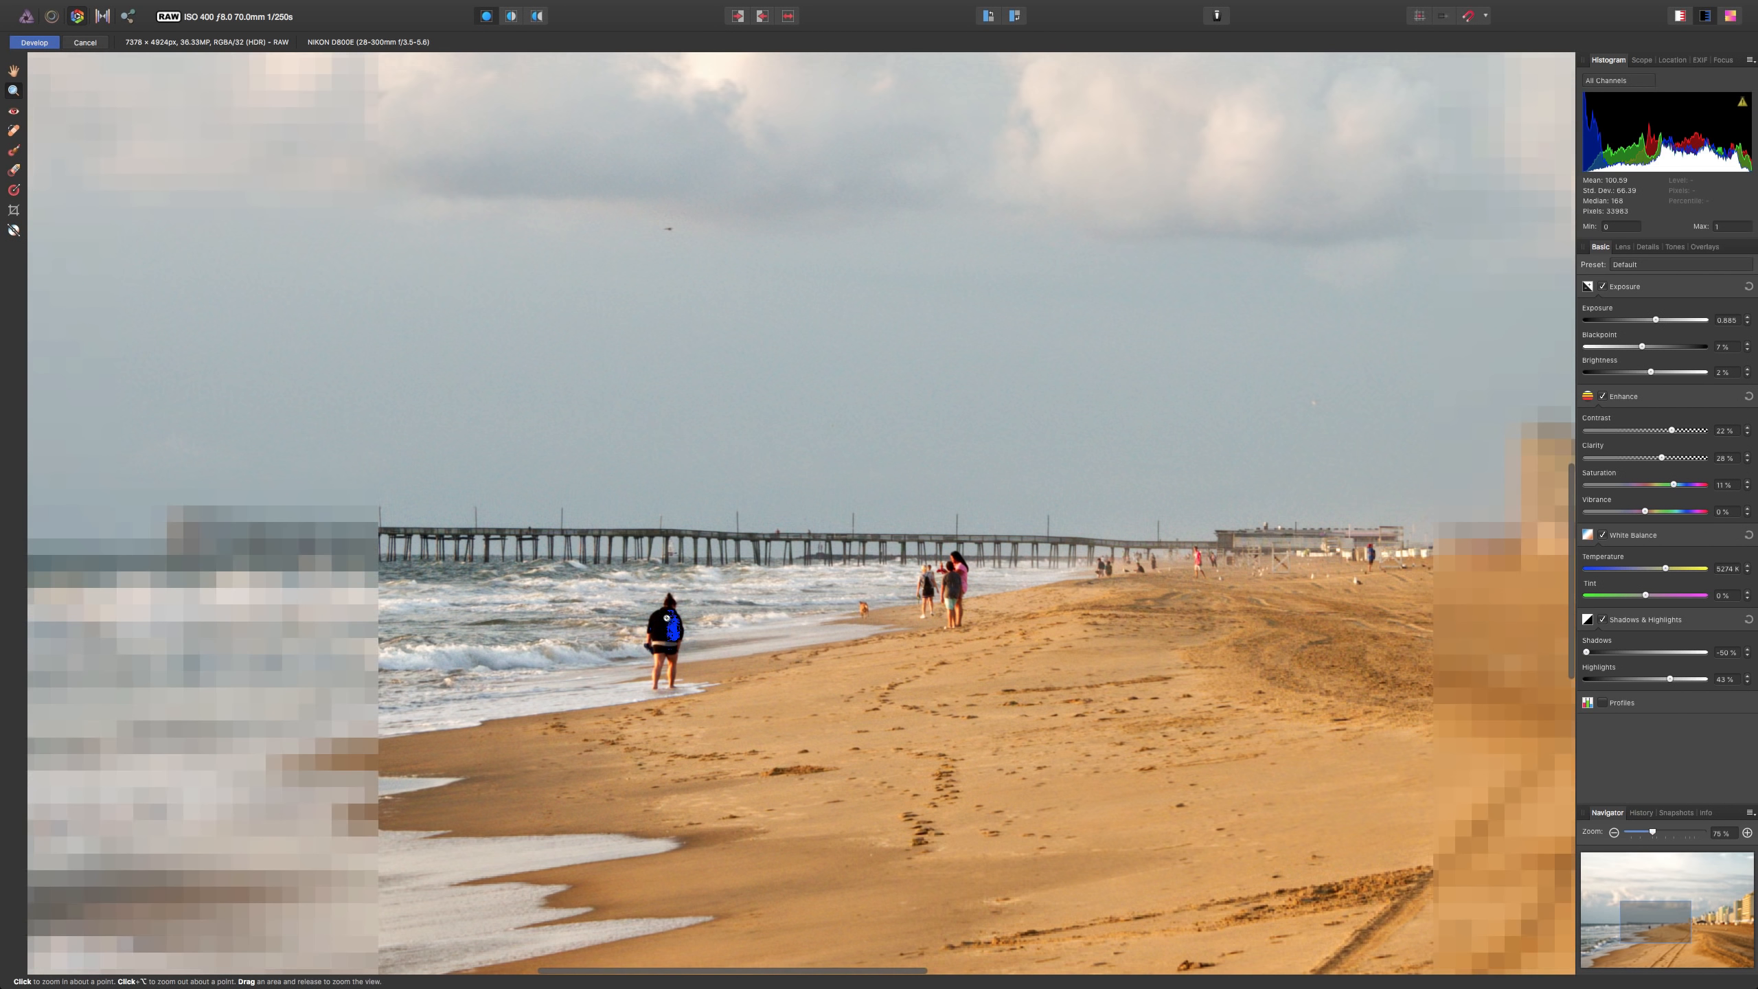
Compare the whole photo side by side with its undeveloped original, and return to the single view.
key(super+0)
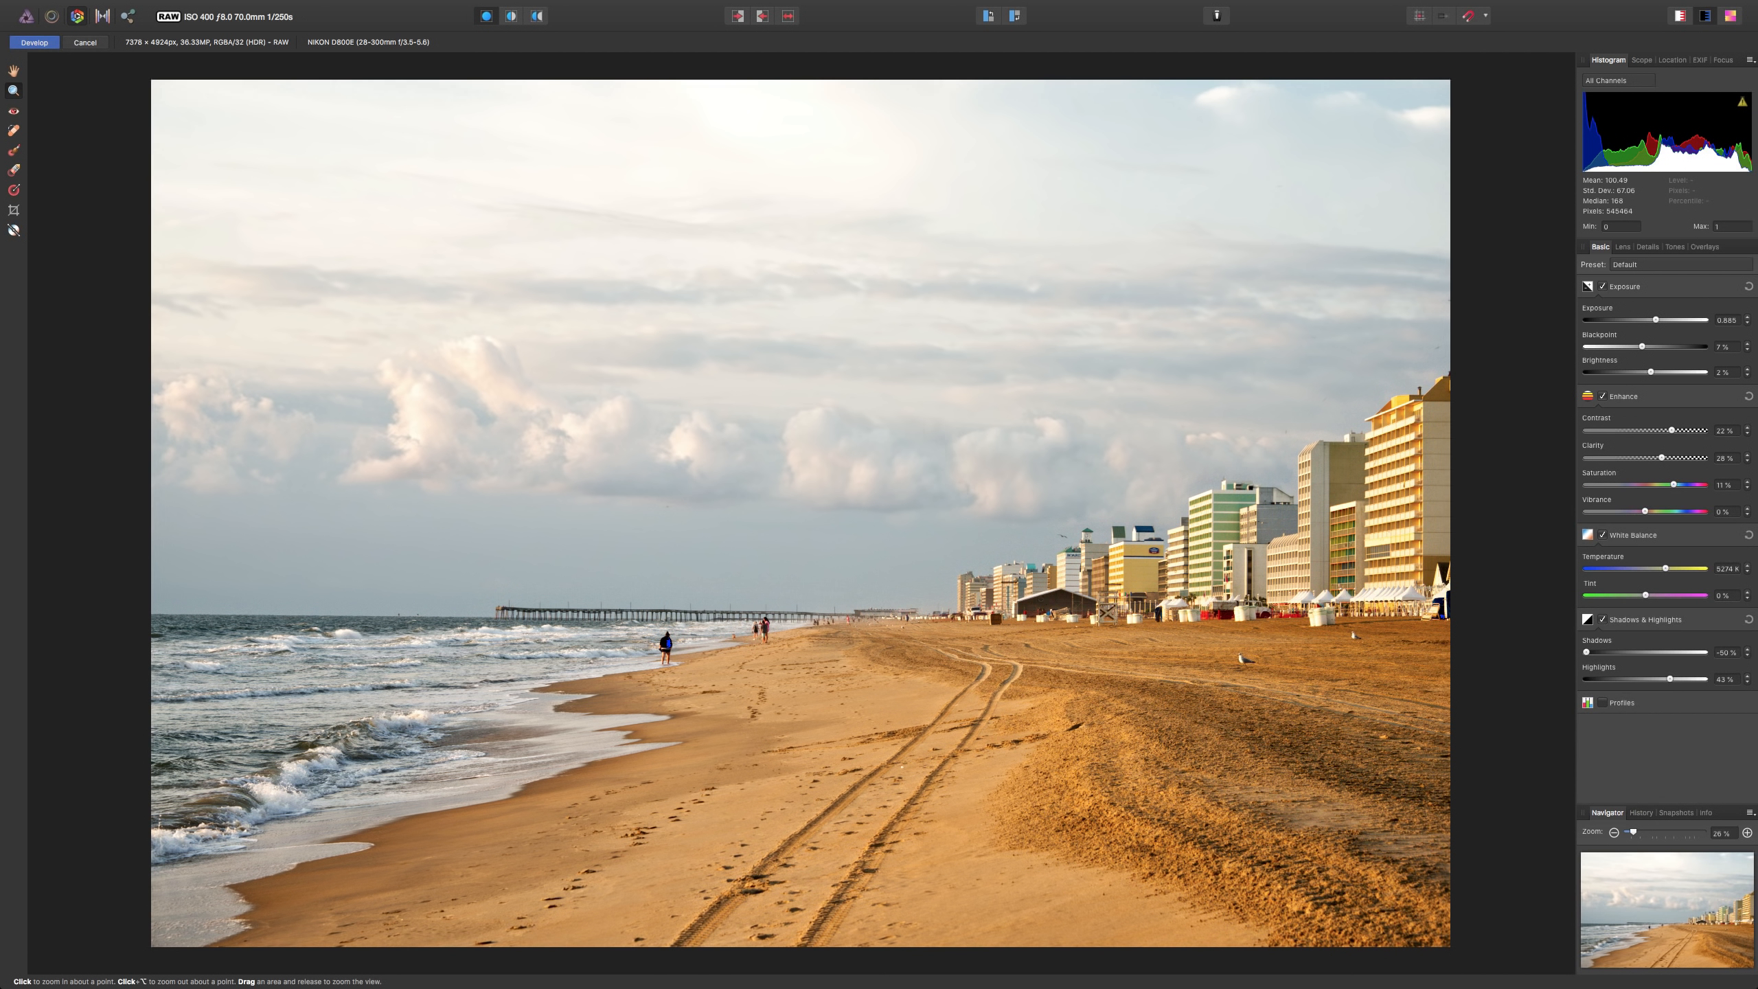
click(536, 15)
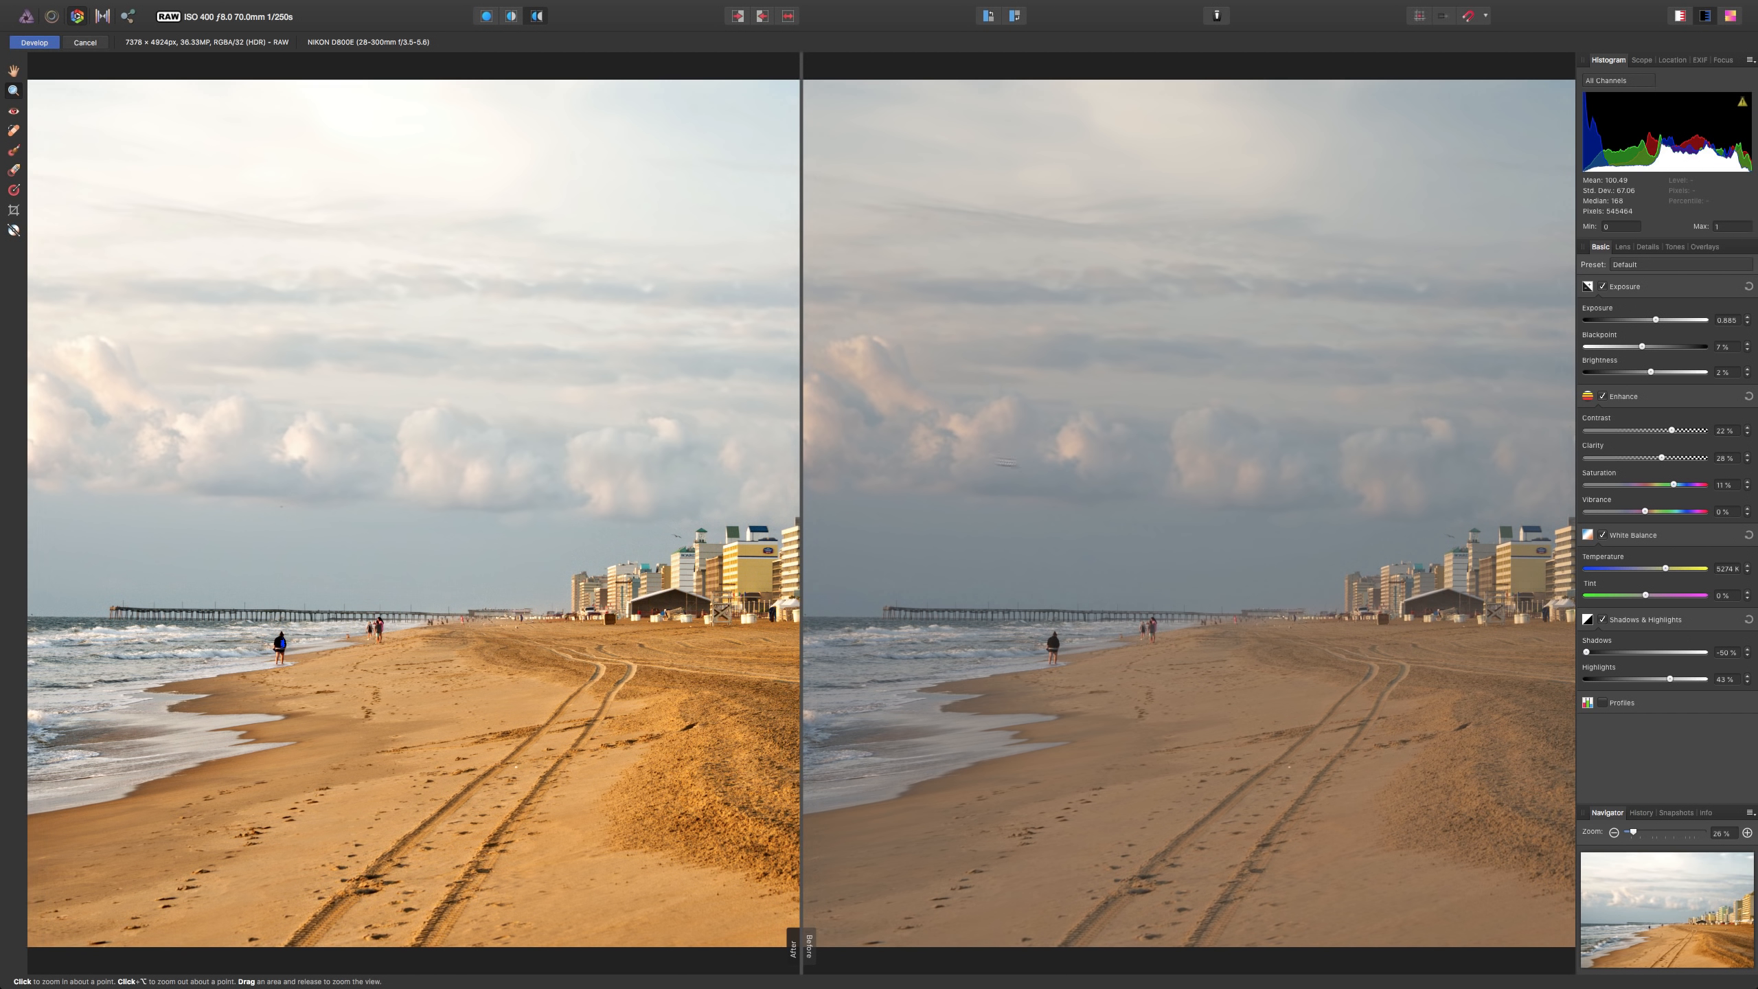
click(487, 16)
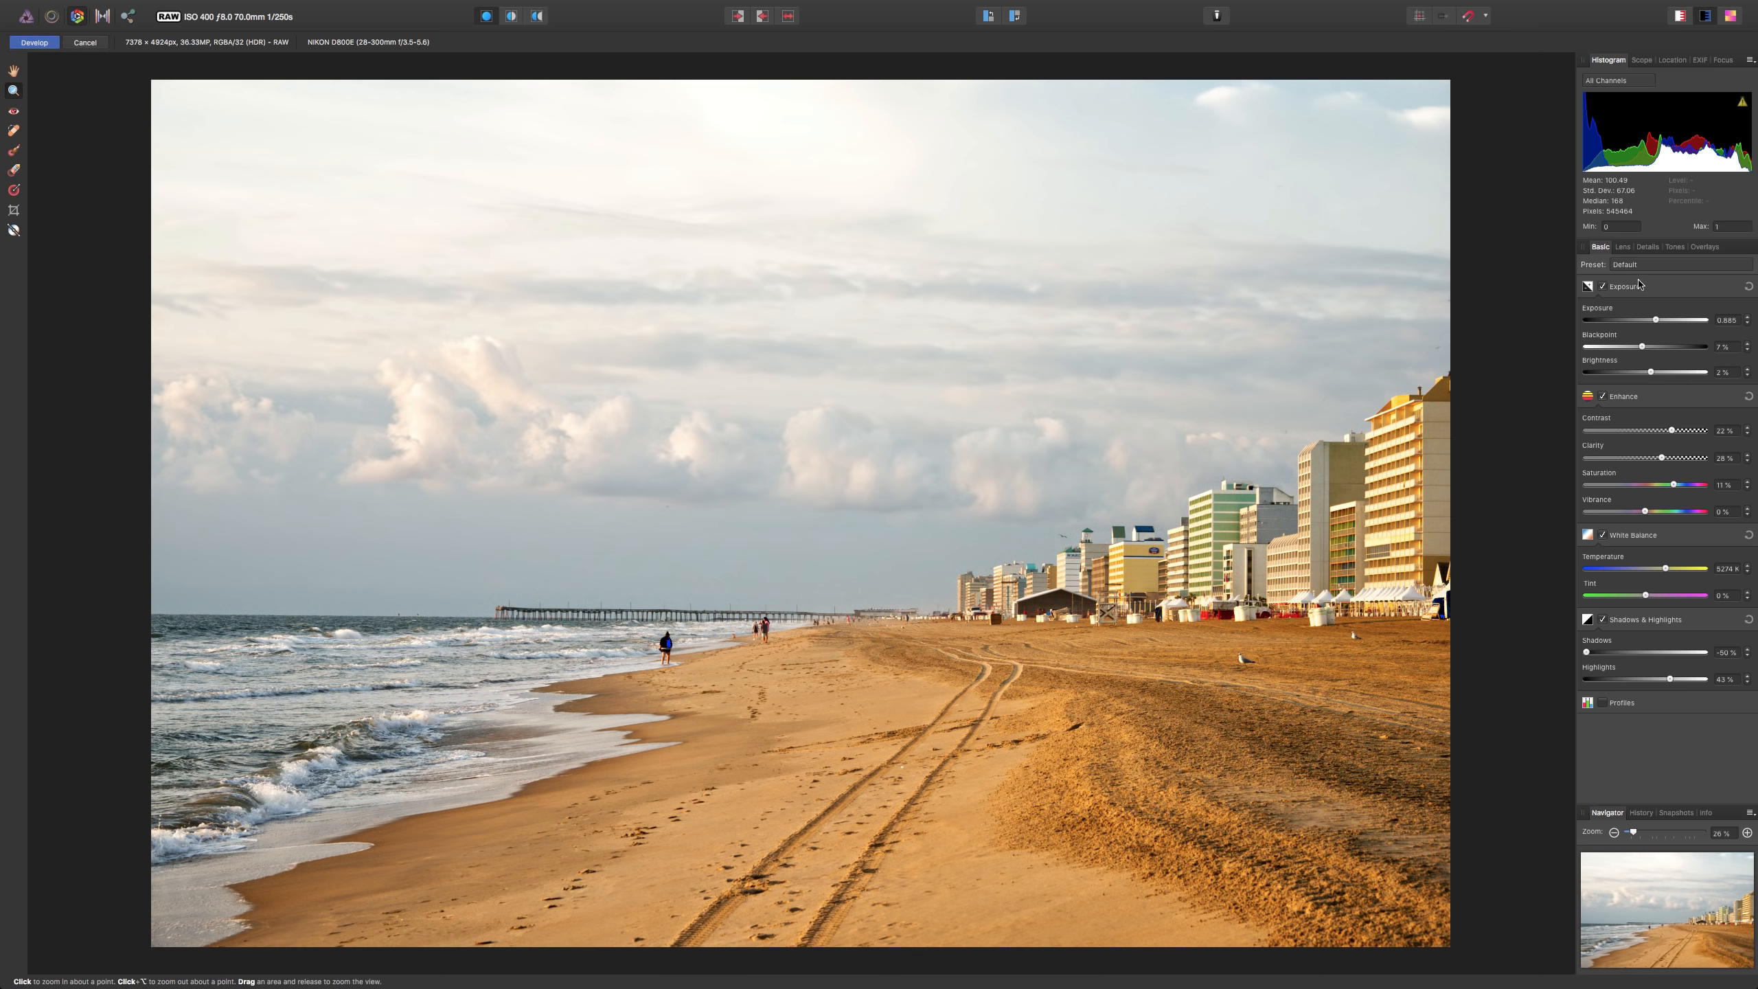
Show the lens settings and review the Lens corrections option in the Develop Assistant, keeping Apply lens corrections selected.
click(1623, 247)
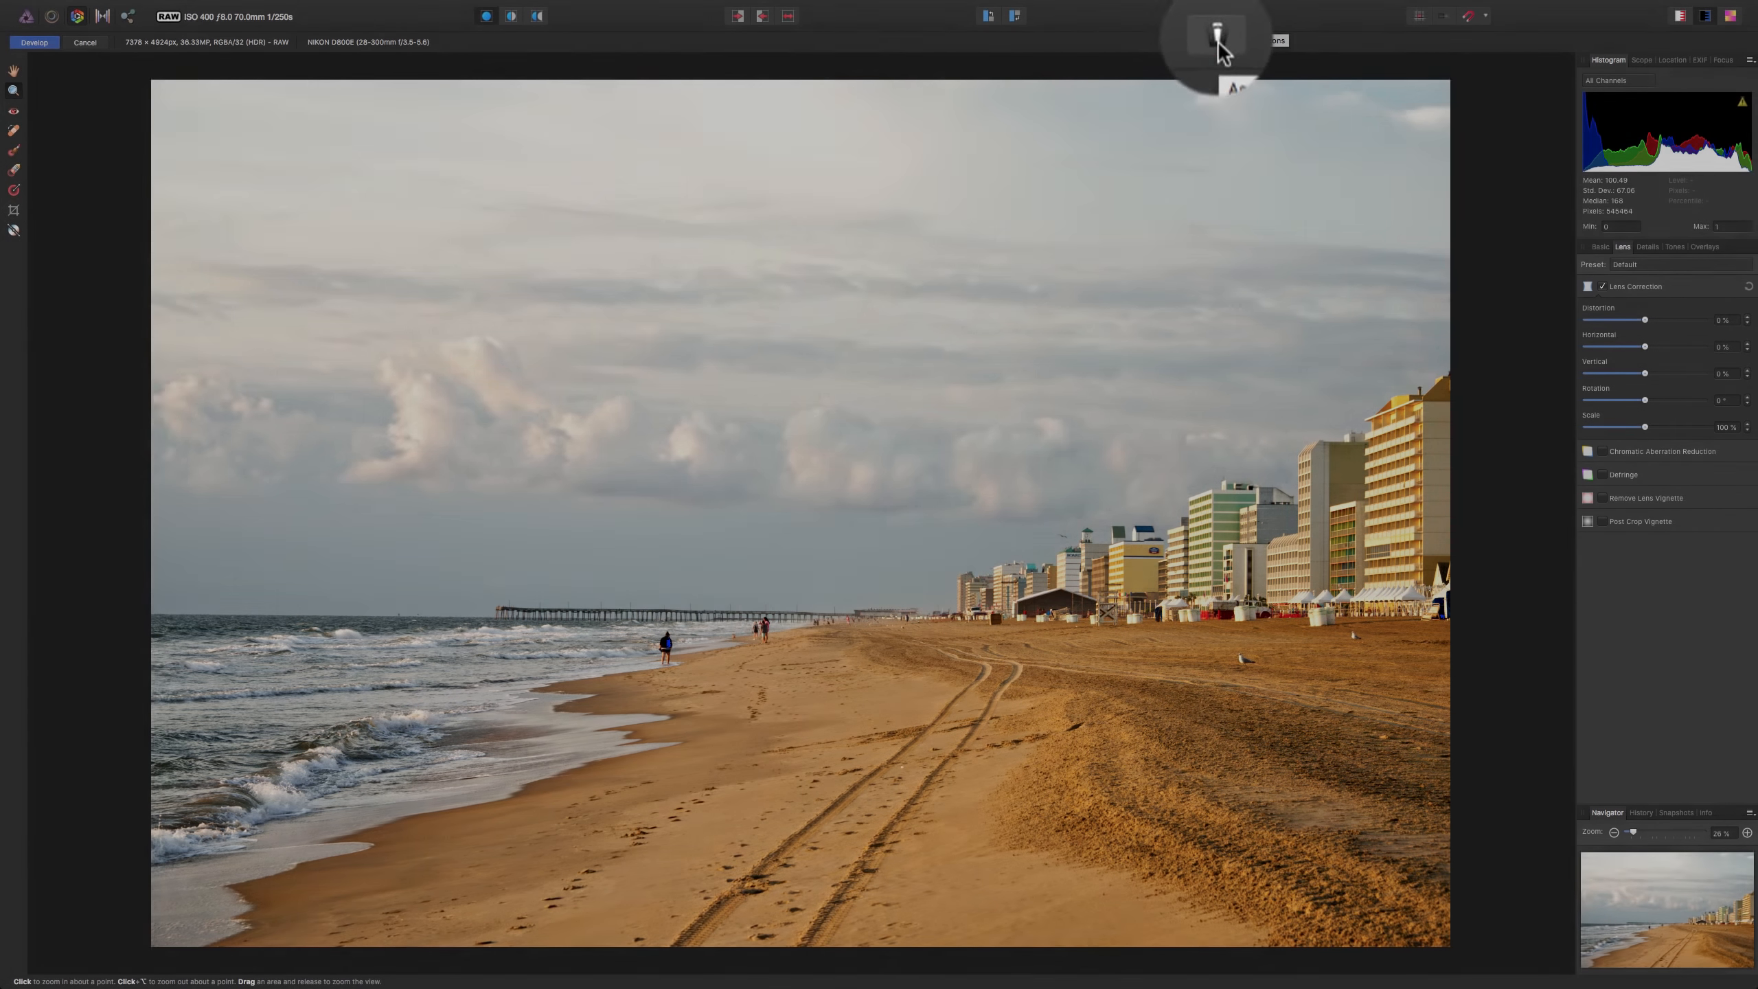
click(1216, 16)
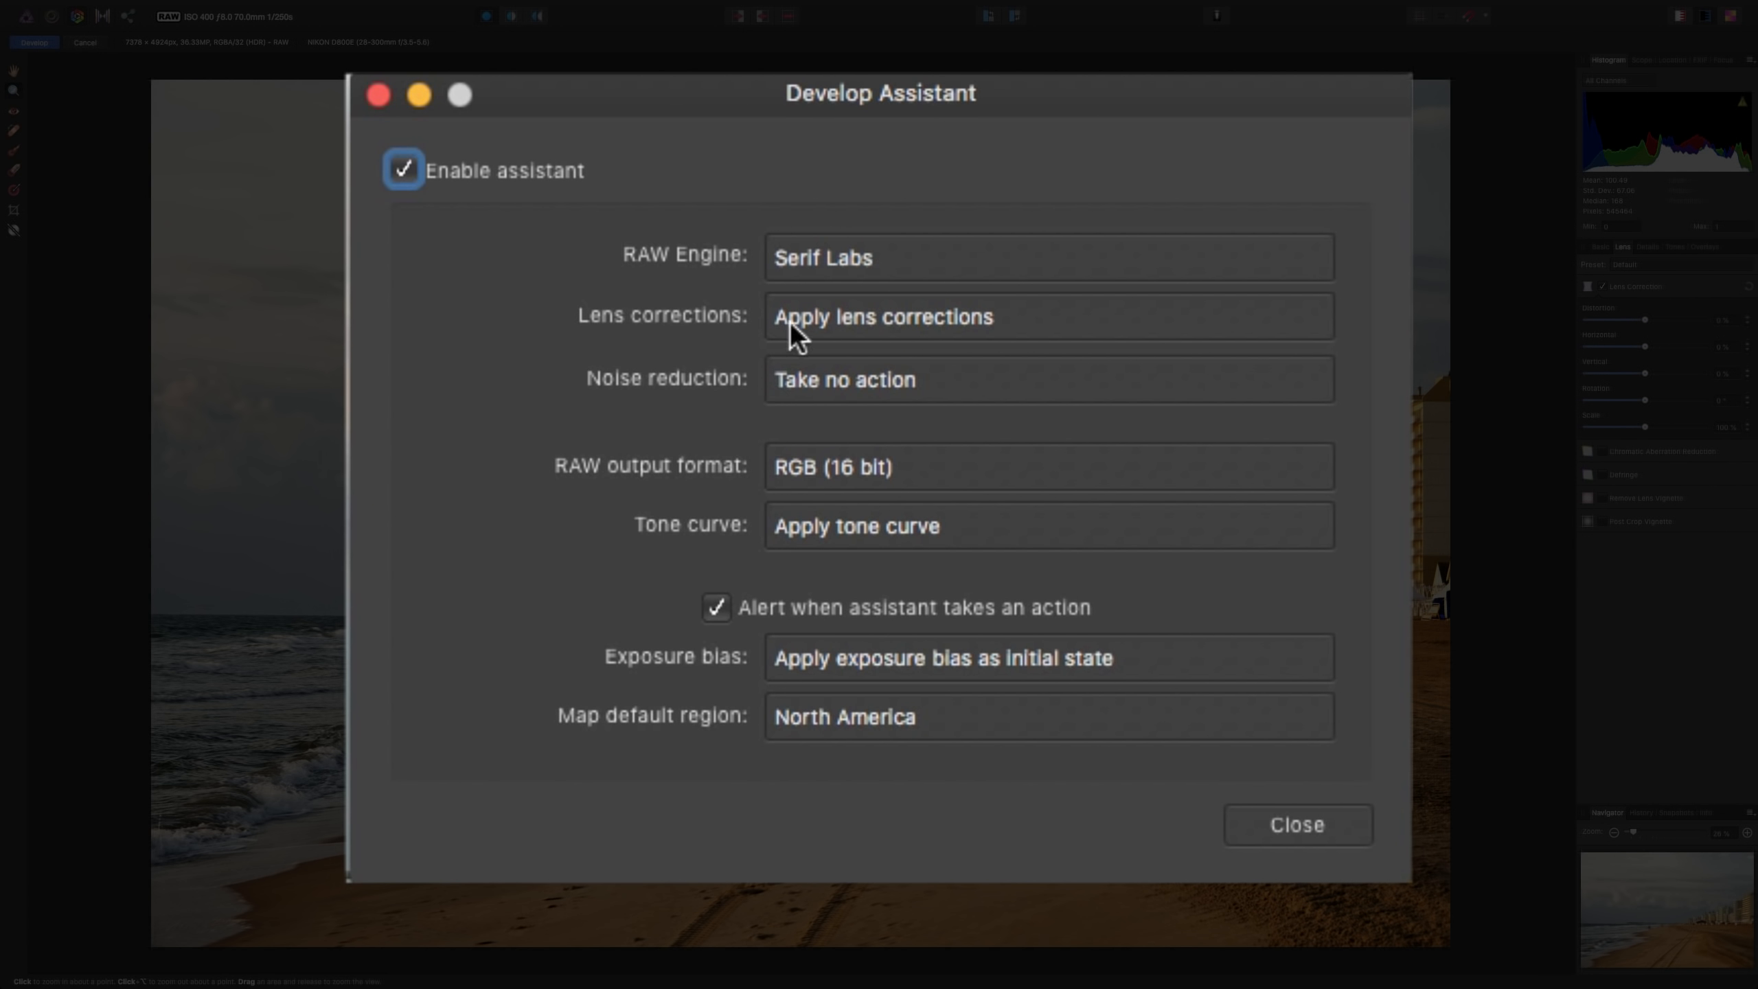
click(1029, 321)
click(960, 320)
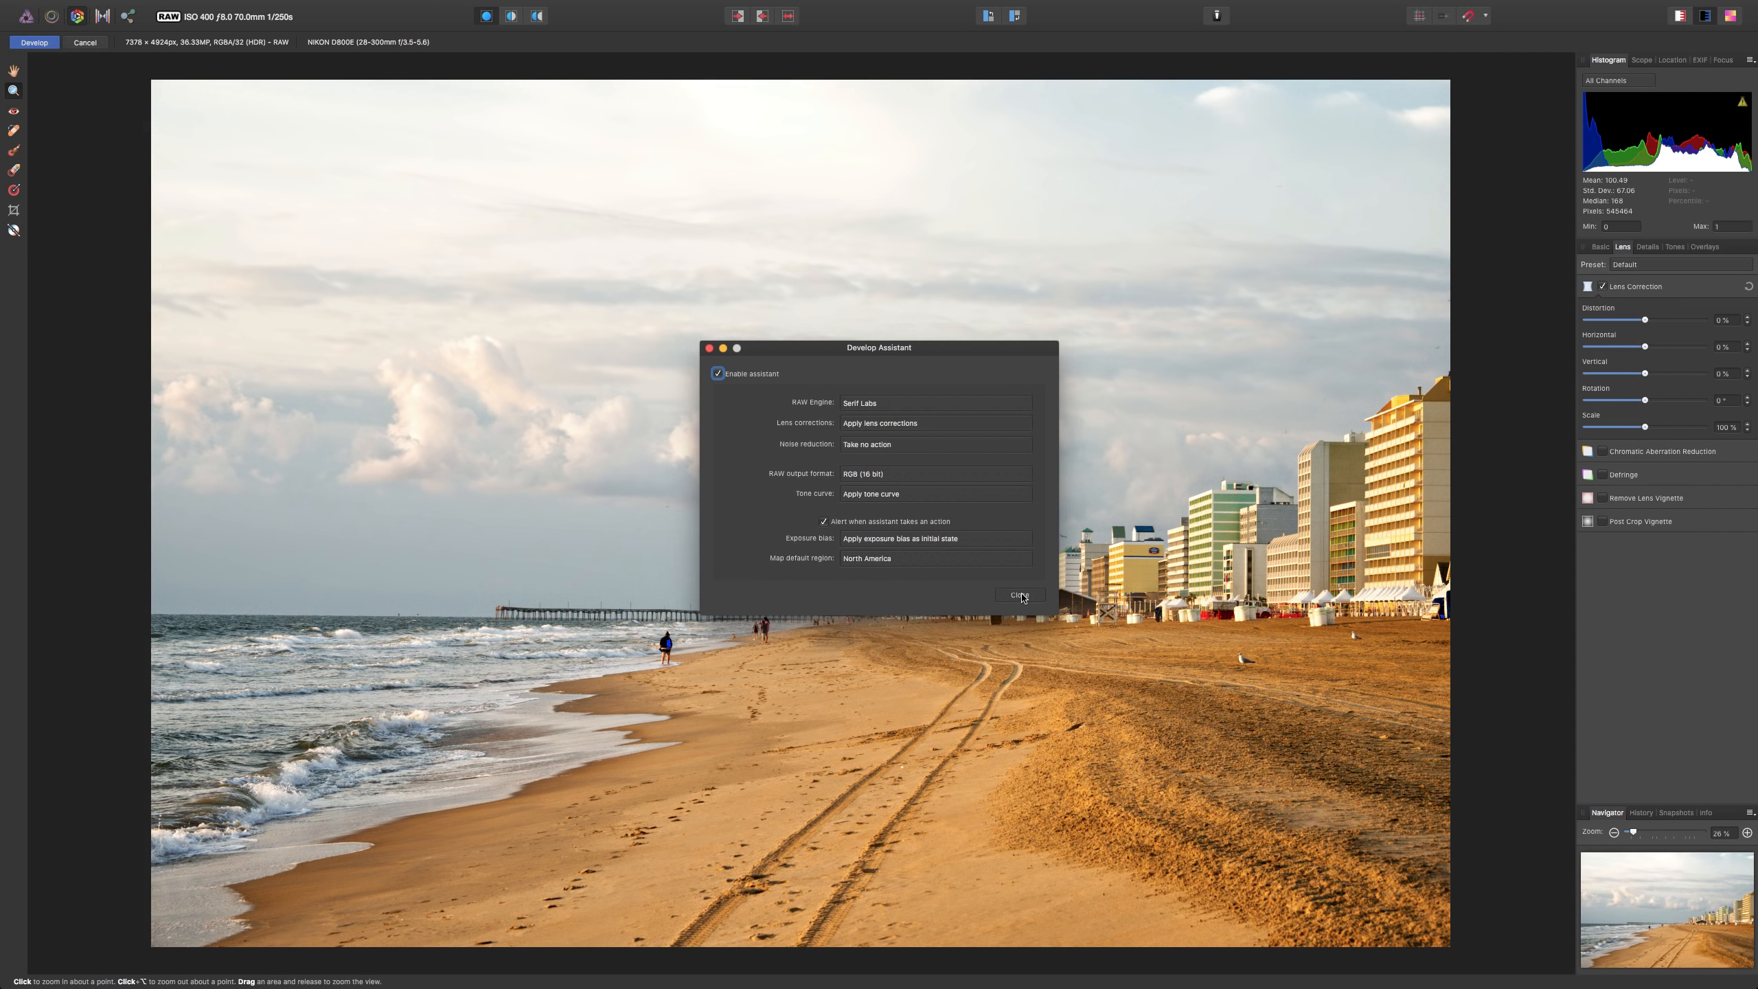
click(1020, 595)
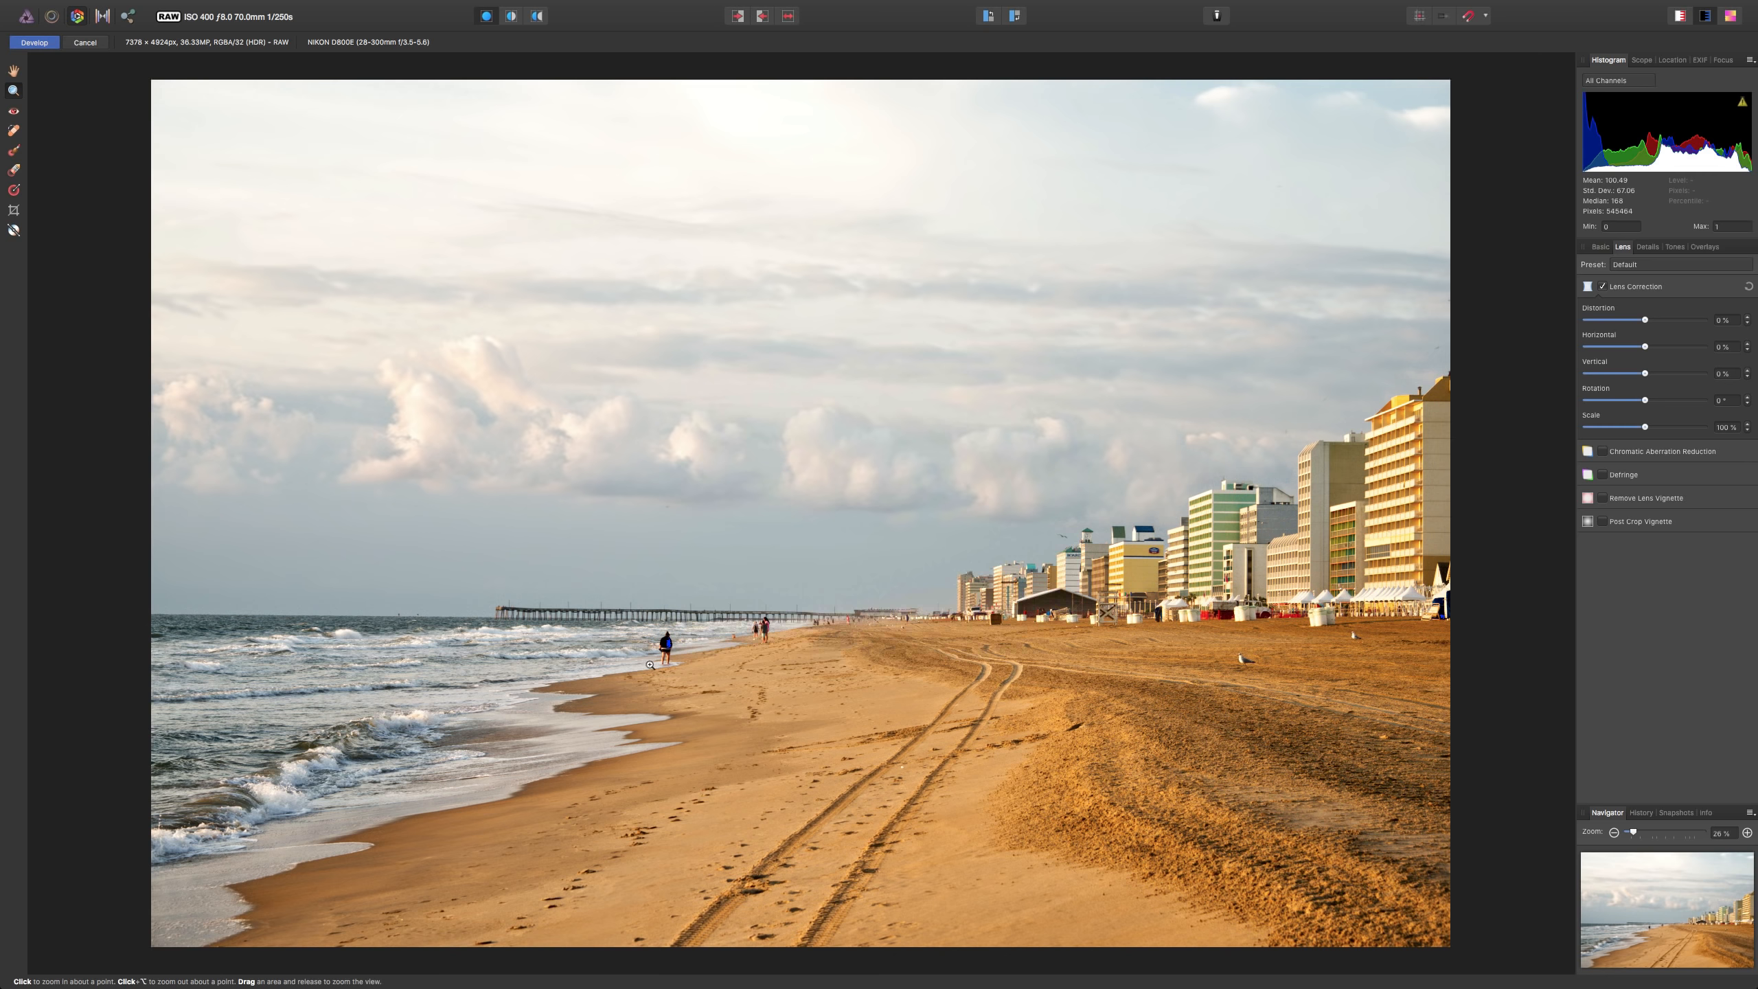
Inspect the person's clipped shadows up close, and check the clipped tones overlay before turning the clipping overlays off.
click(672, 632)
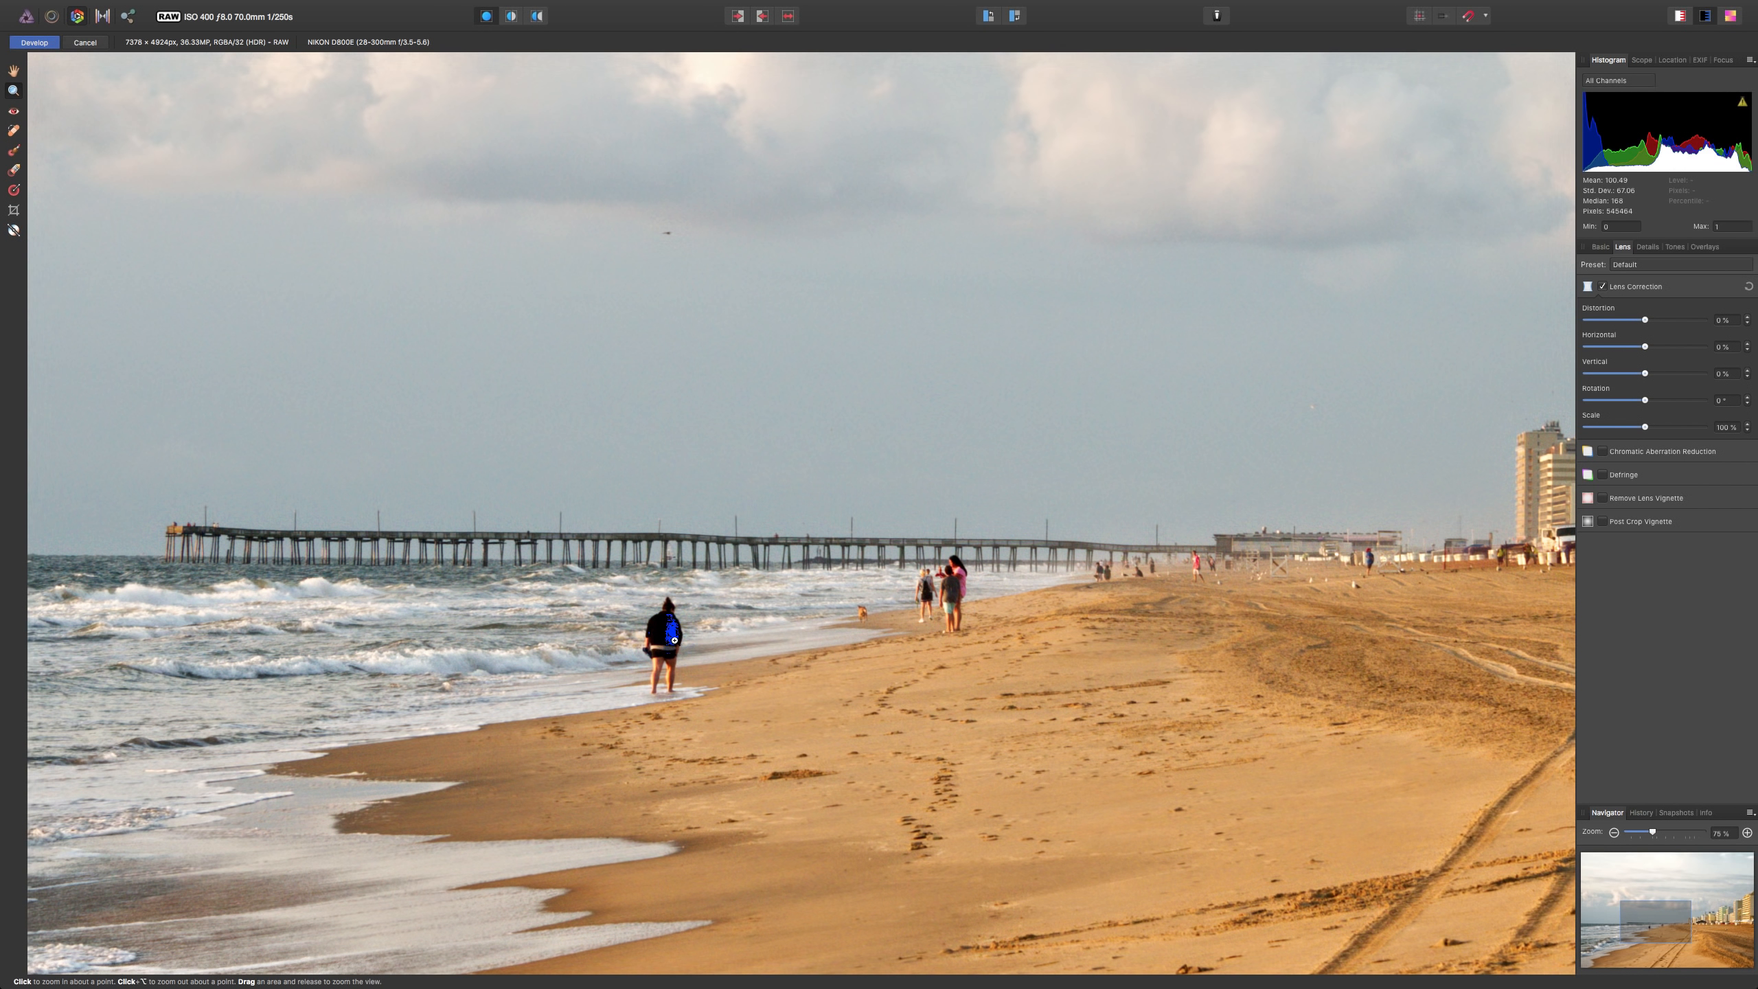
key(super+0)
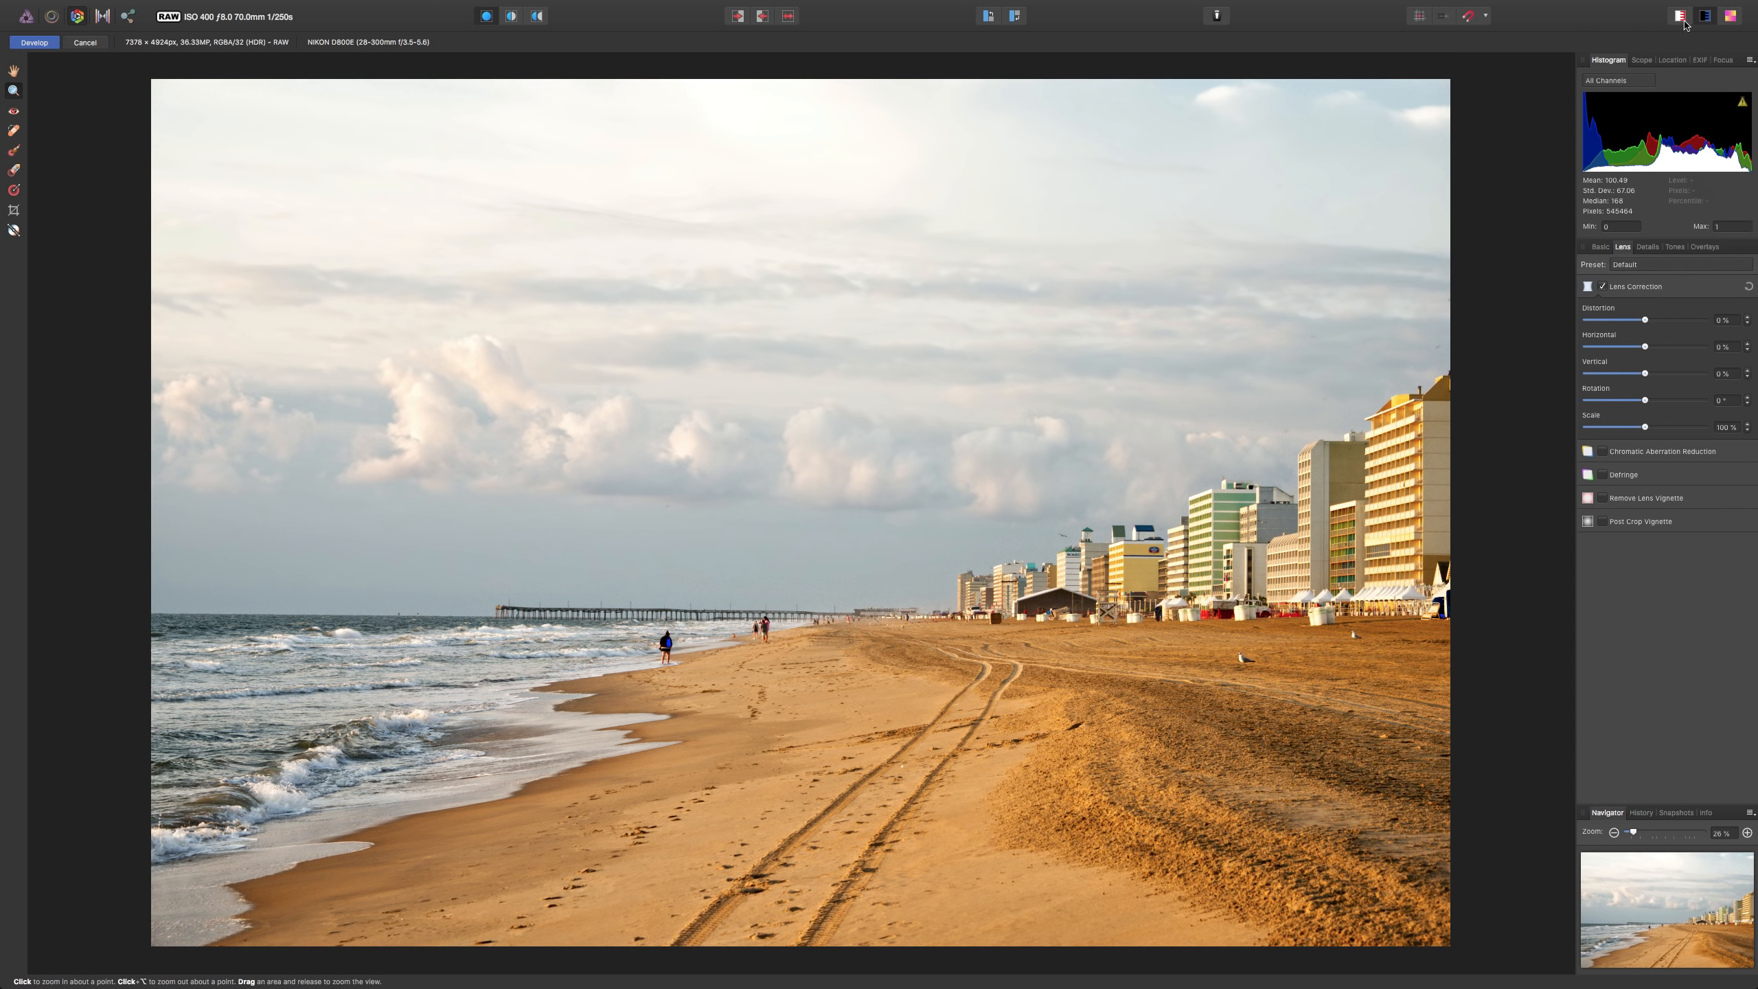
click(1731, 16)
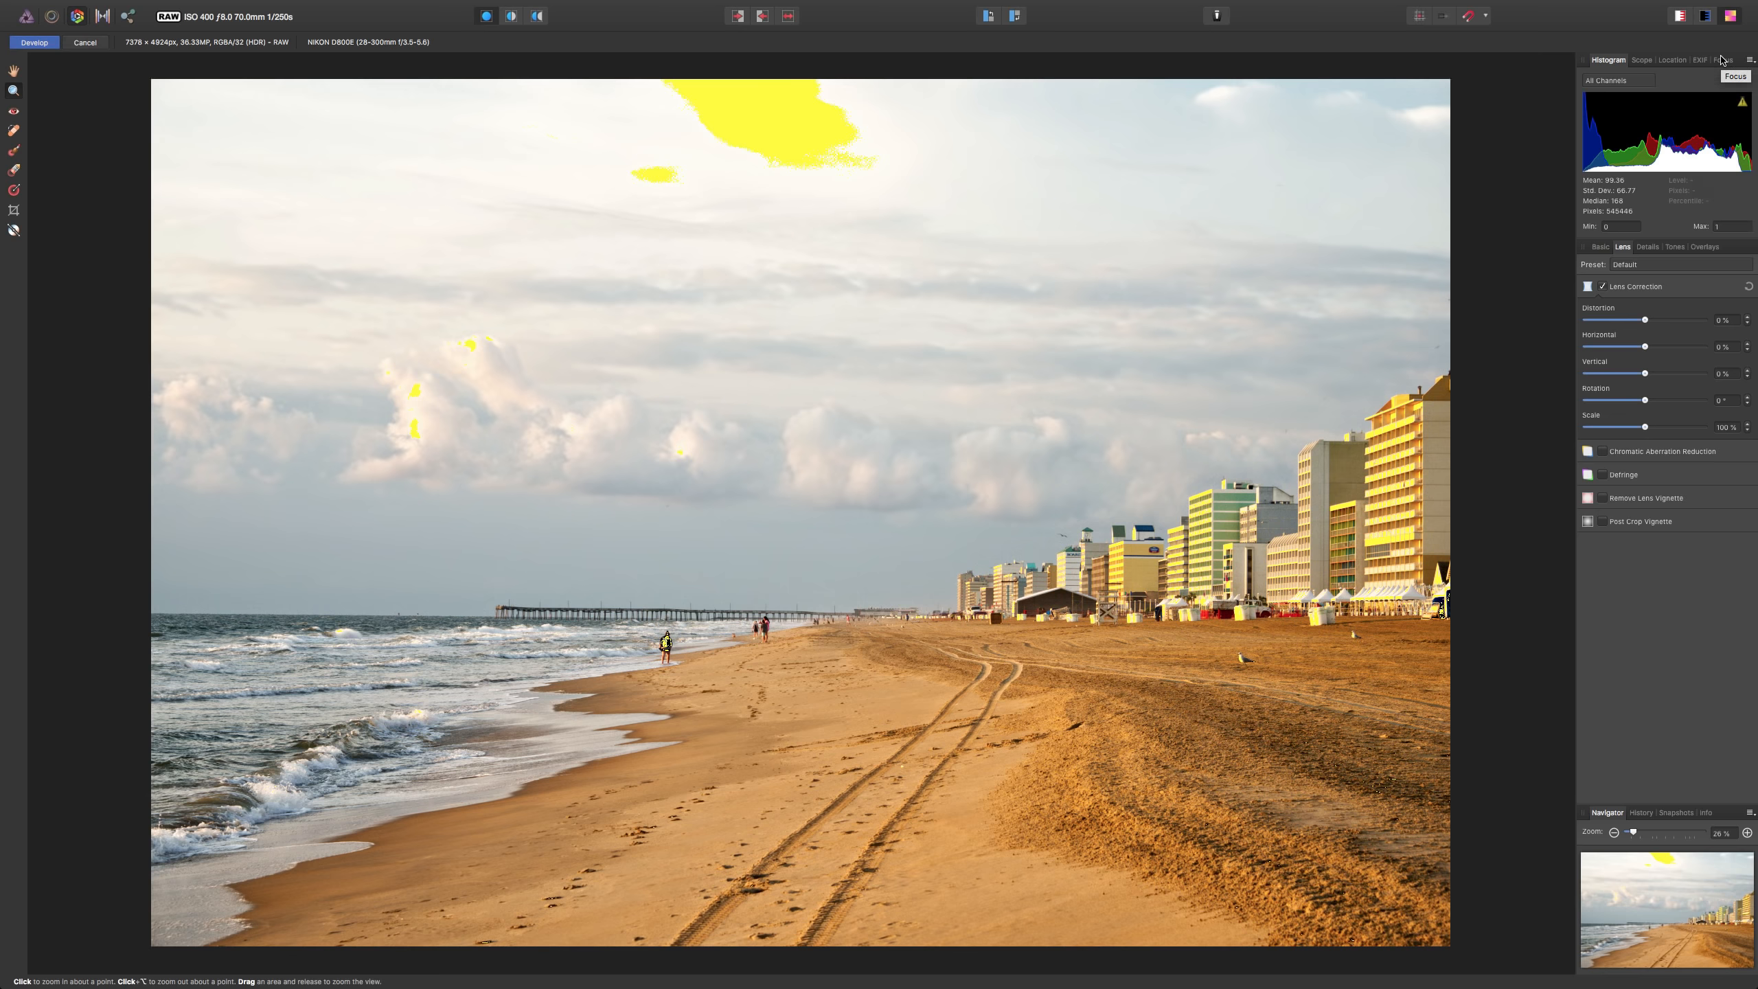
click(1734, 17)
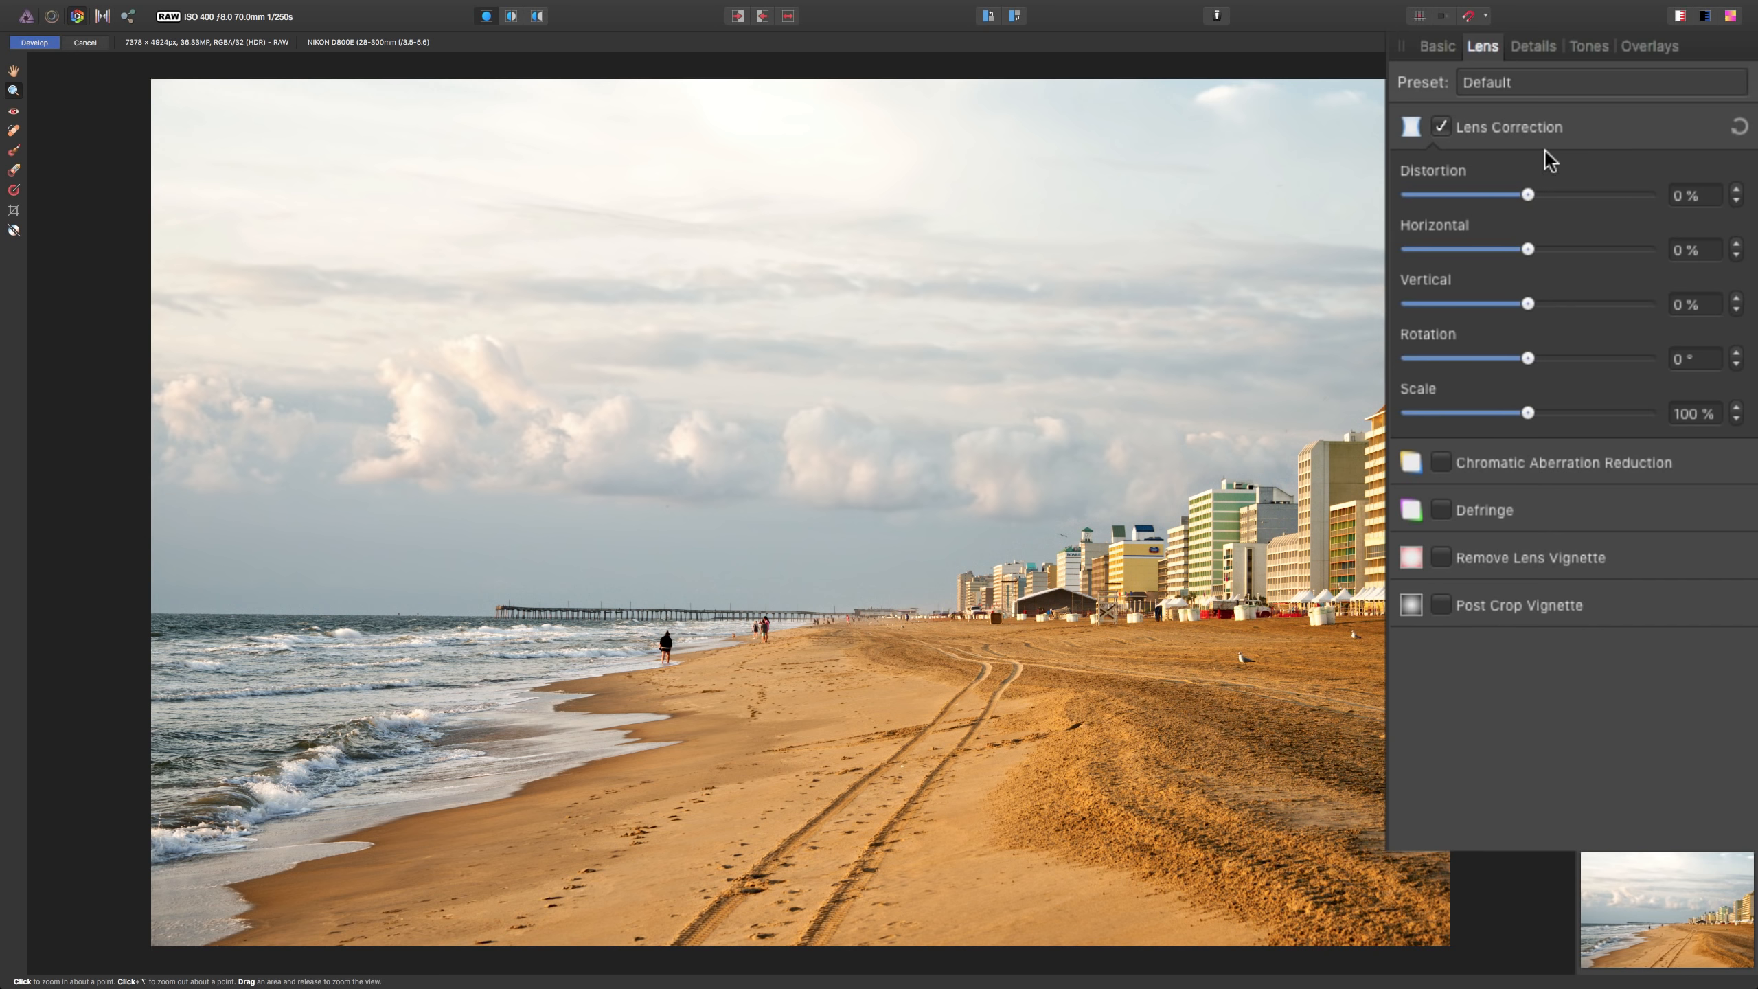
Try a lens Distortion of -34 % and a Horizontal correction of -43 %, returning each to 0 %.
drag(1527, 195, 1485, 195)
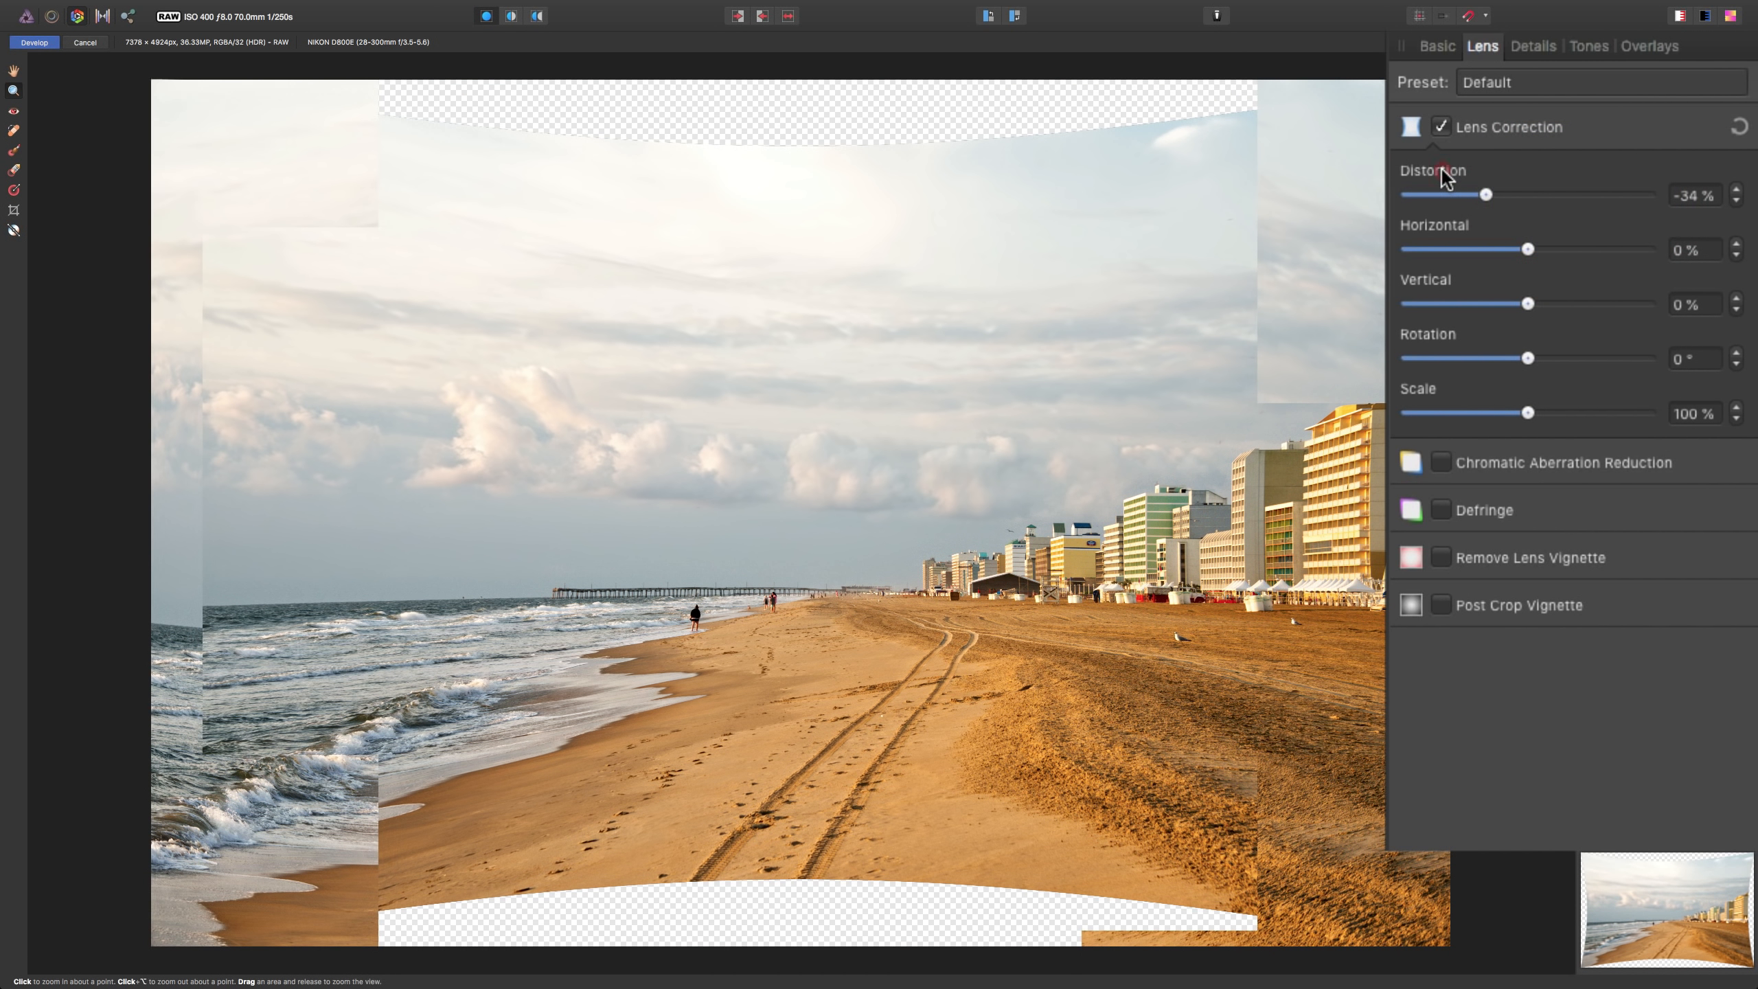
double_click(1485, 196)
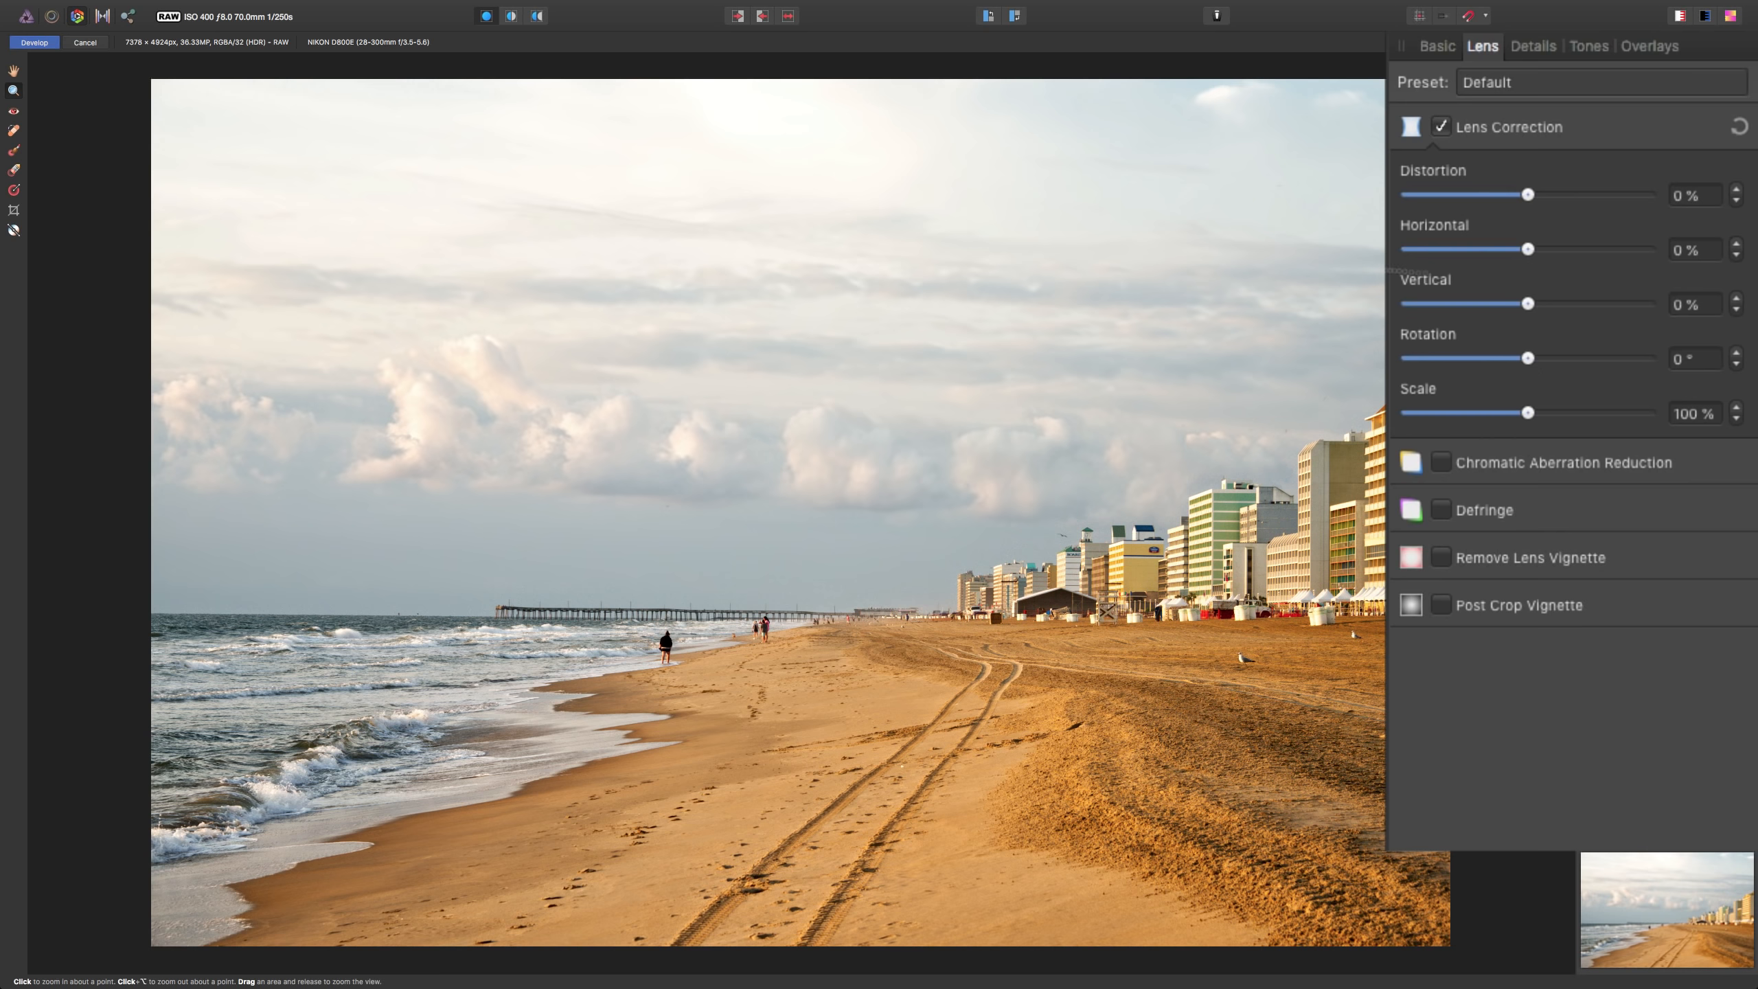
drag(1526, 249, 1476, 249)
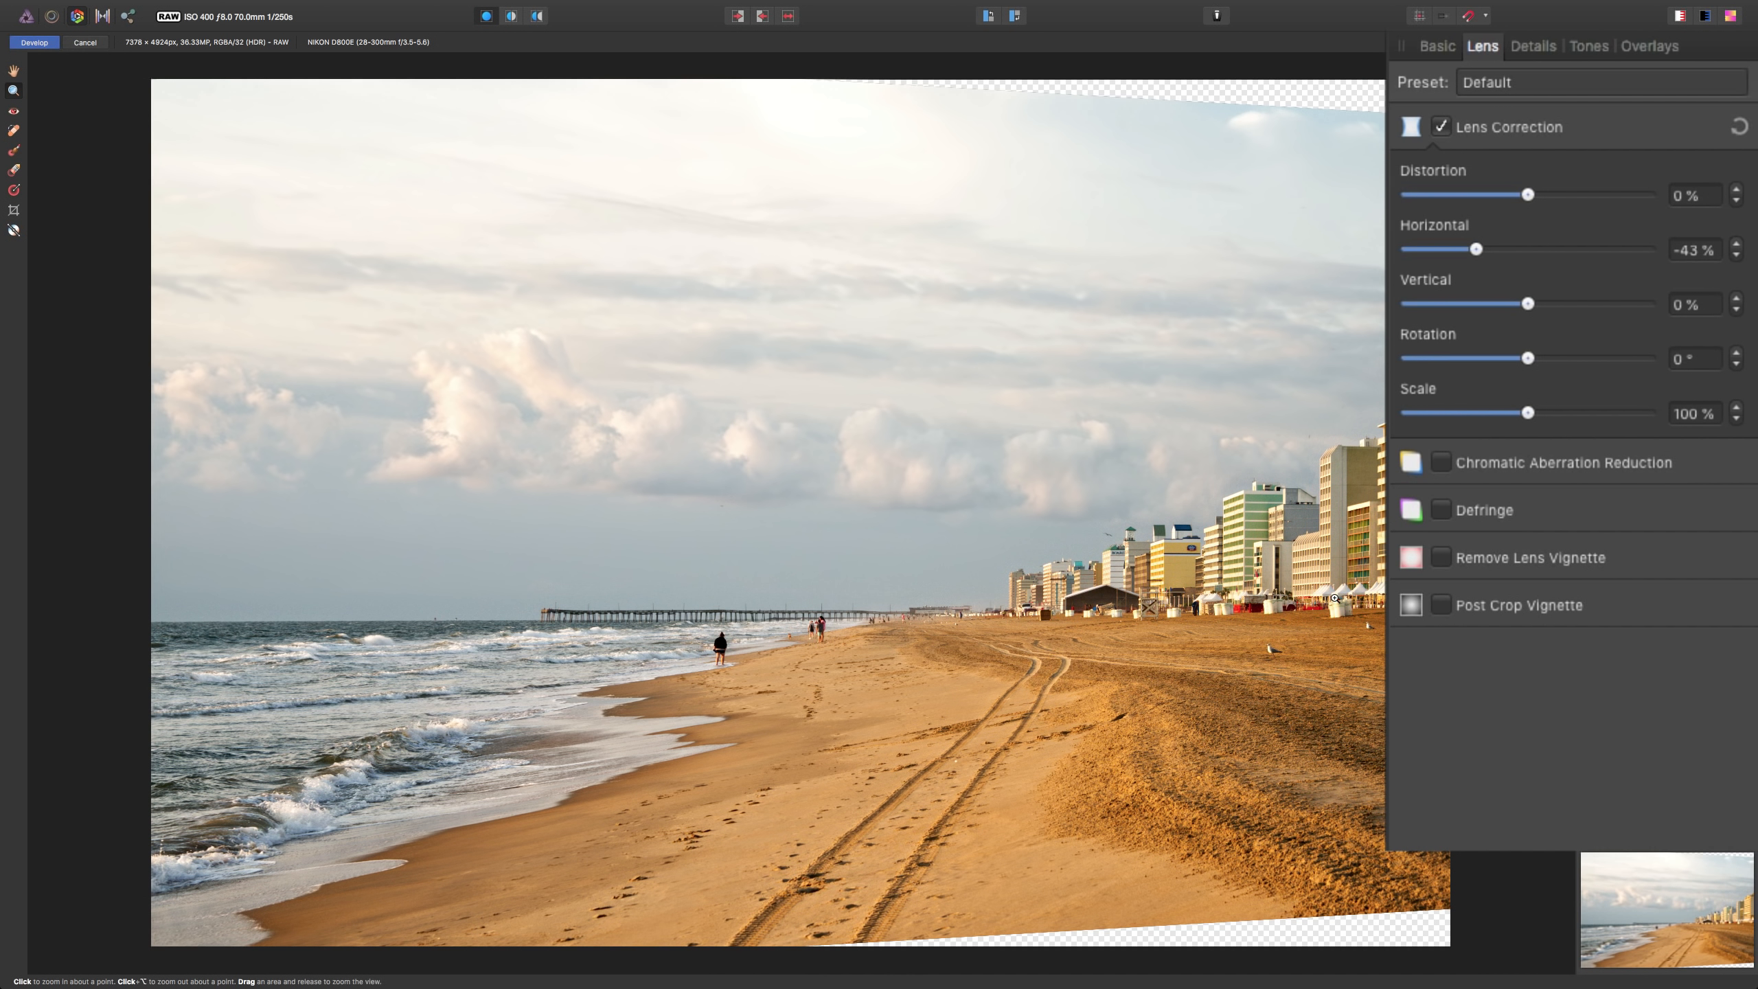
double_click(1478, 249)
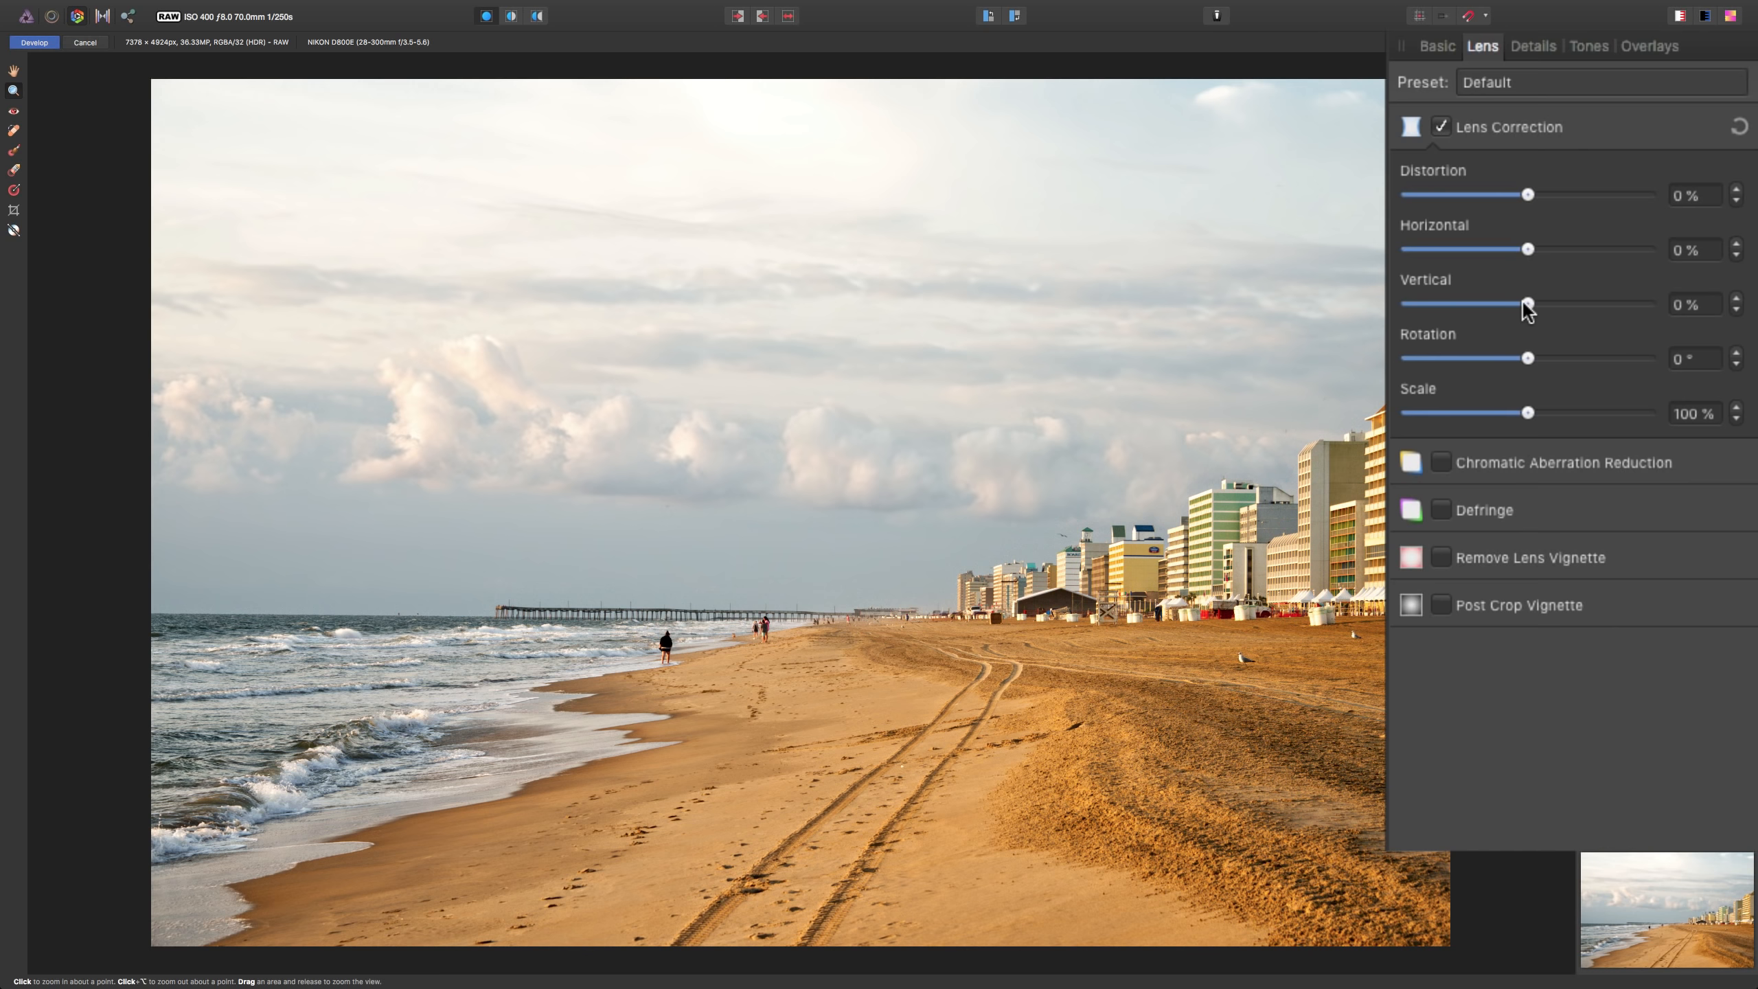
Try a Vertical correction of -33 % with Scale at 109 %, and reset them to 0 % and 100 %.
drag(1522, 303, 1480, 305)
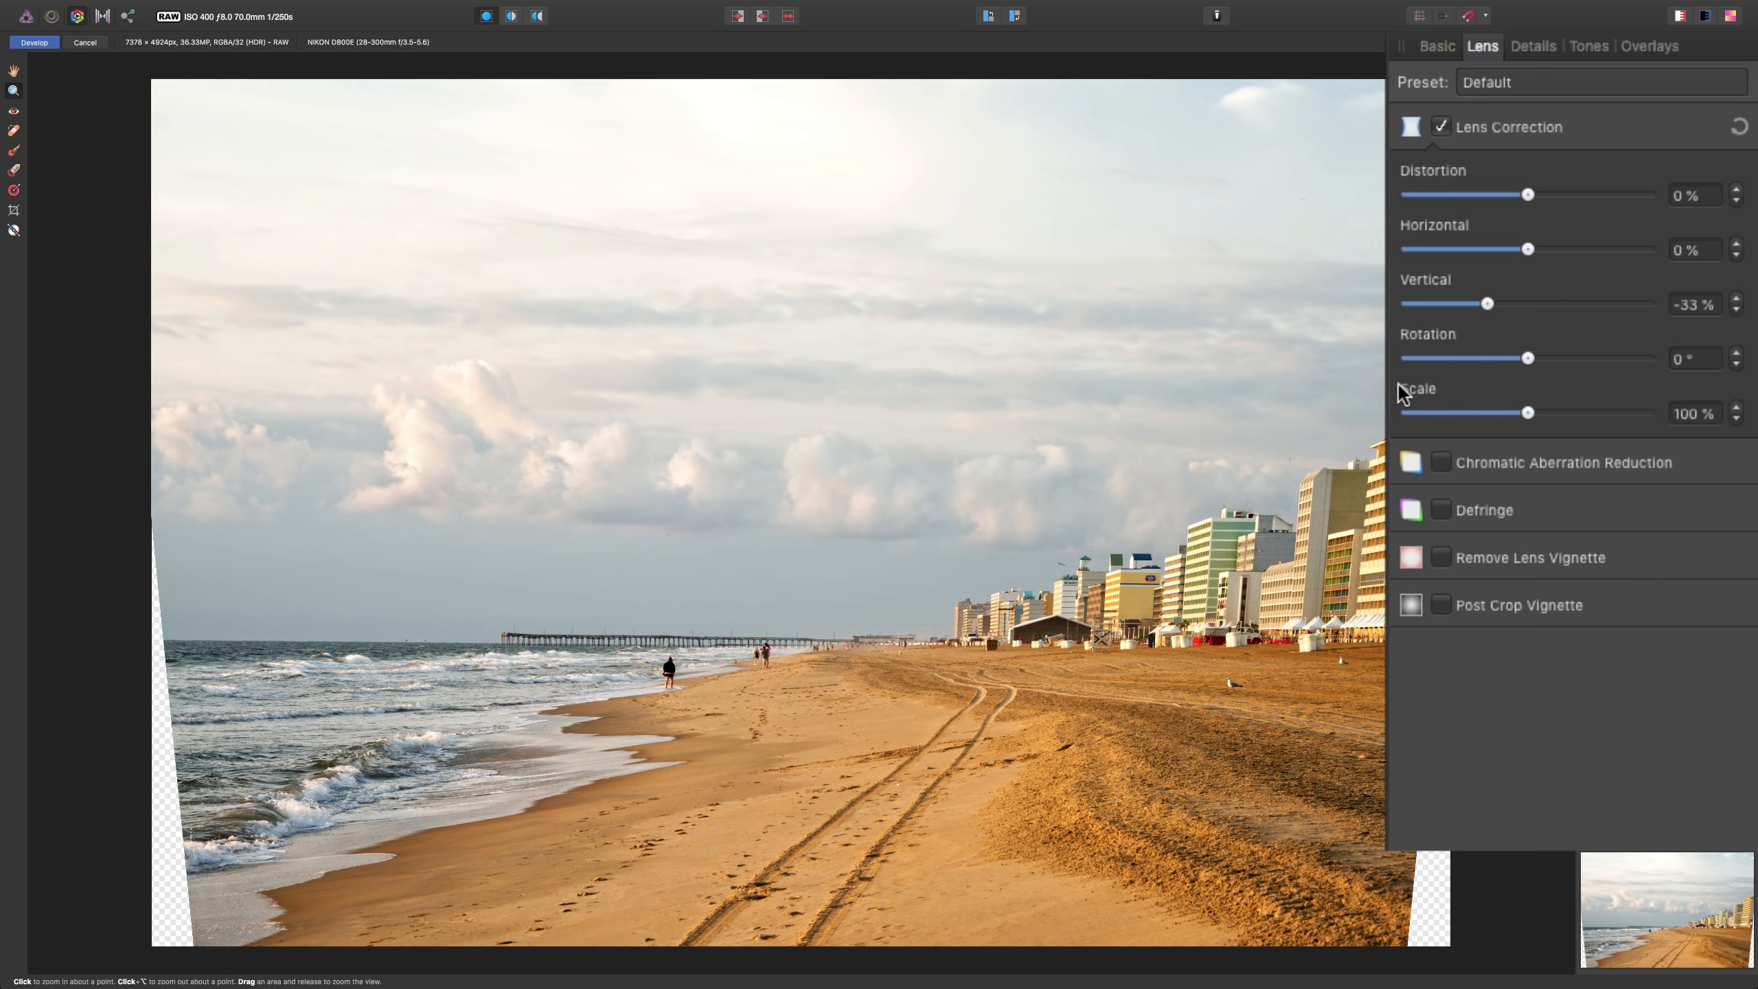
click(1525, 412)
drag(1525, 412, 1546, 414)
drag(1547, 413, 1550, 413)
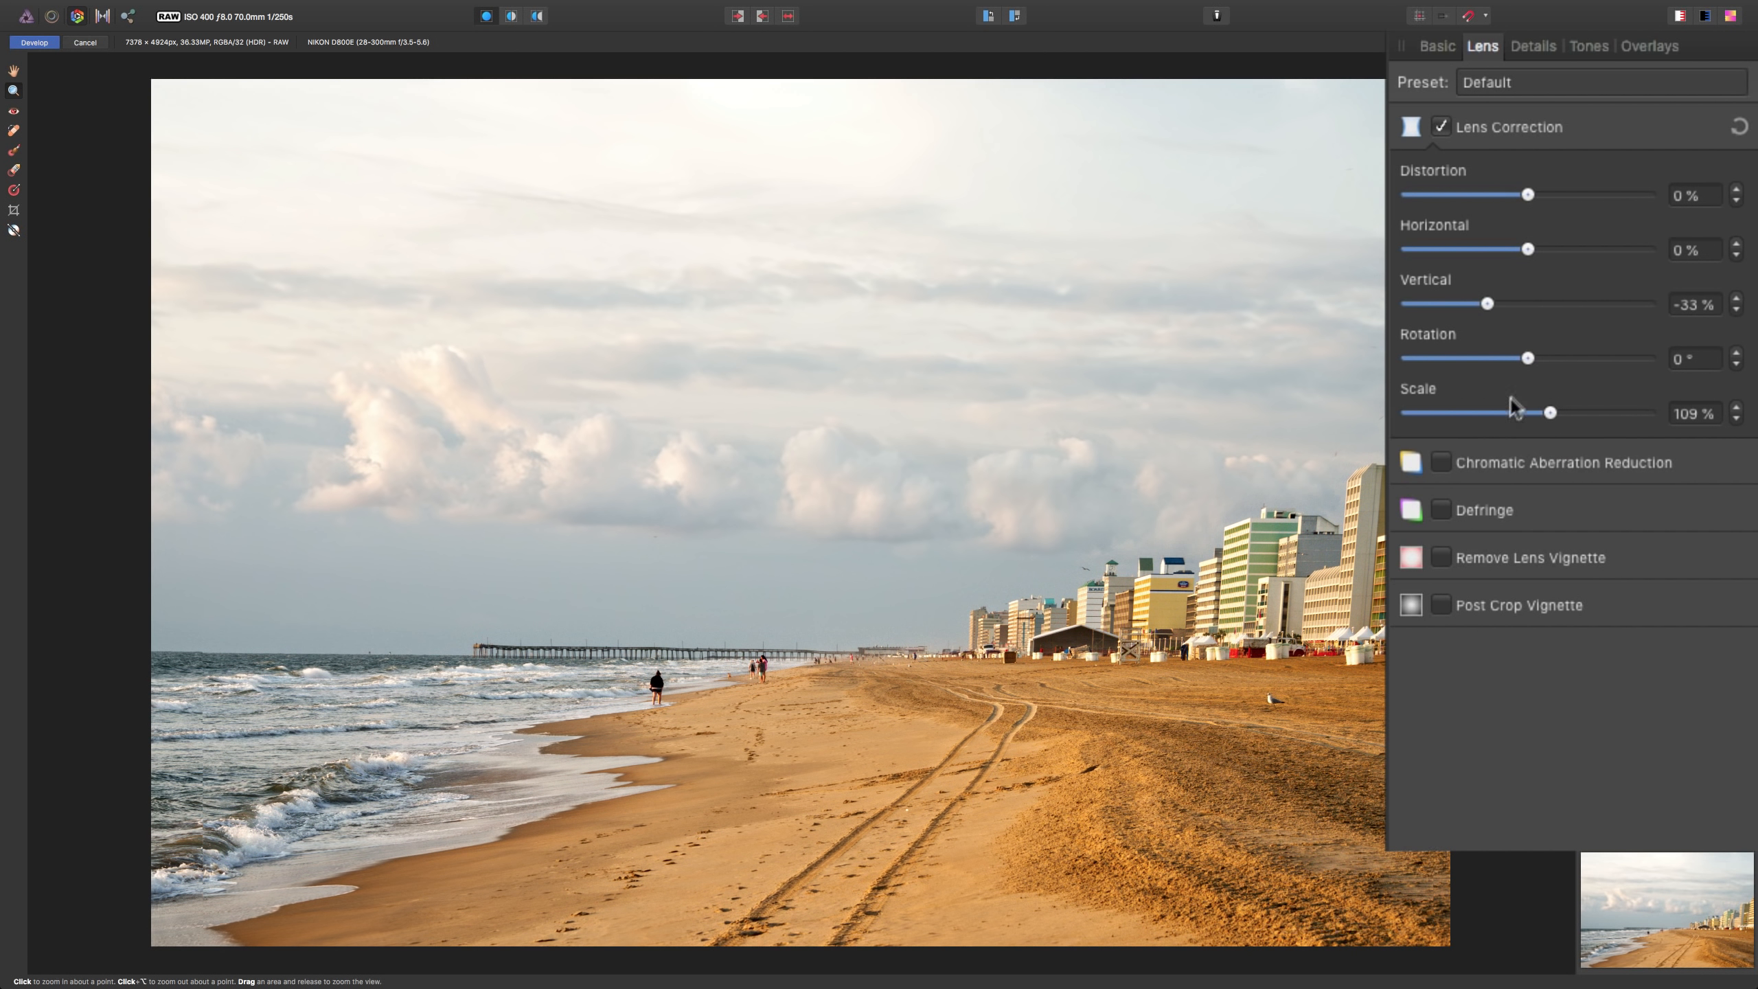
double_click(1547, 413)
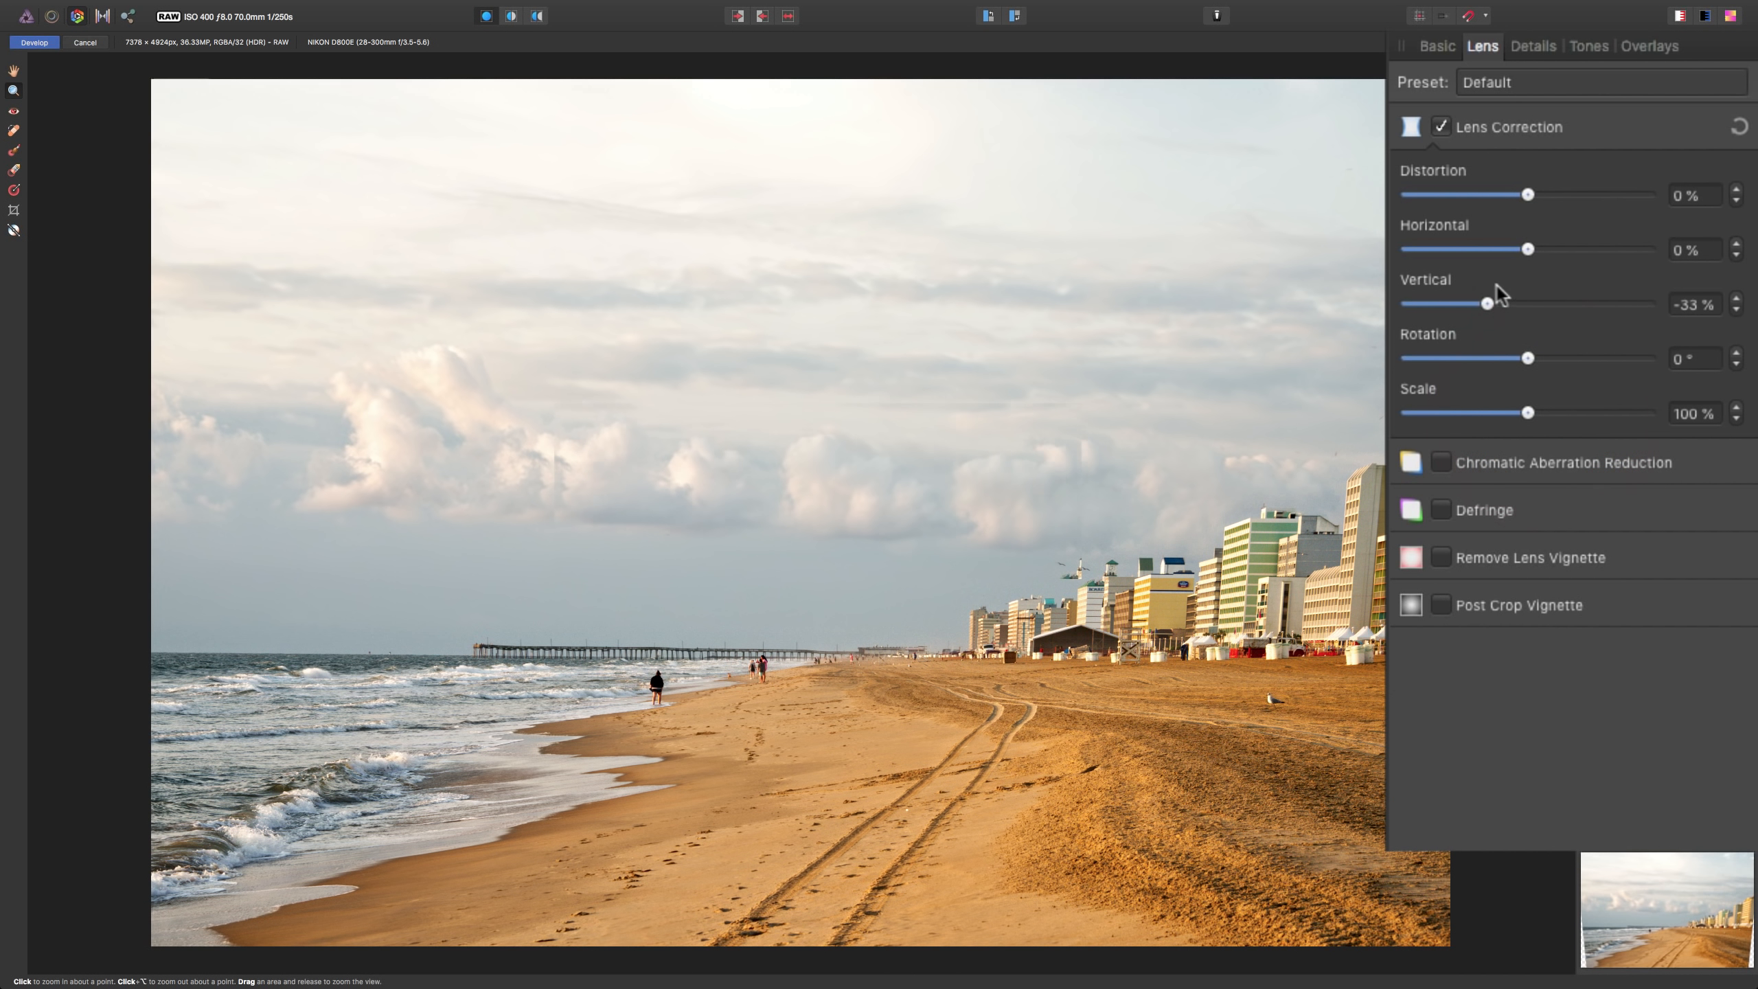
double_click(1486, 303)
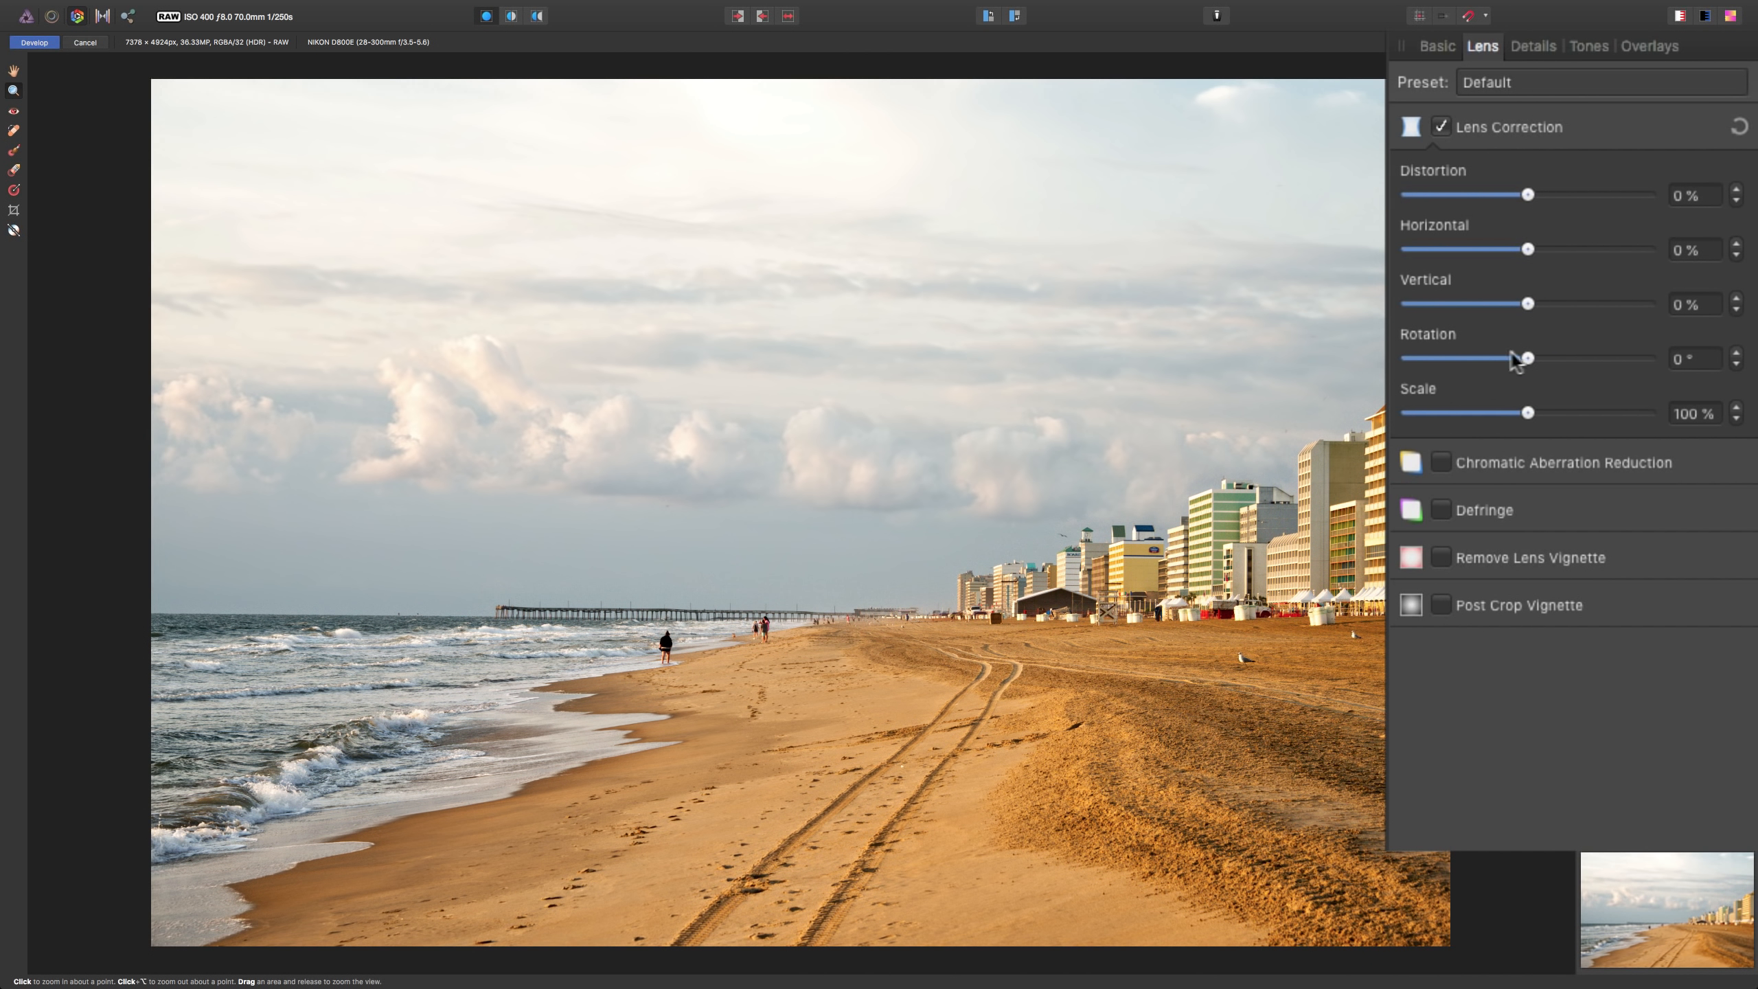
Try a lens correction Rotation of 1.3° on the photo, and return Rotation to 0°.
drag(1527, 357, 1543, 357)
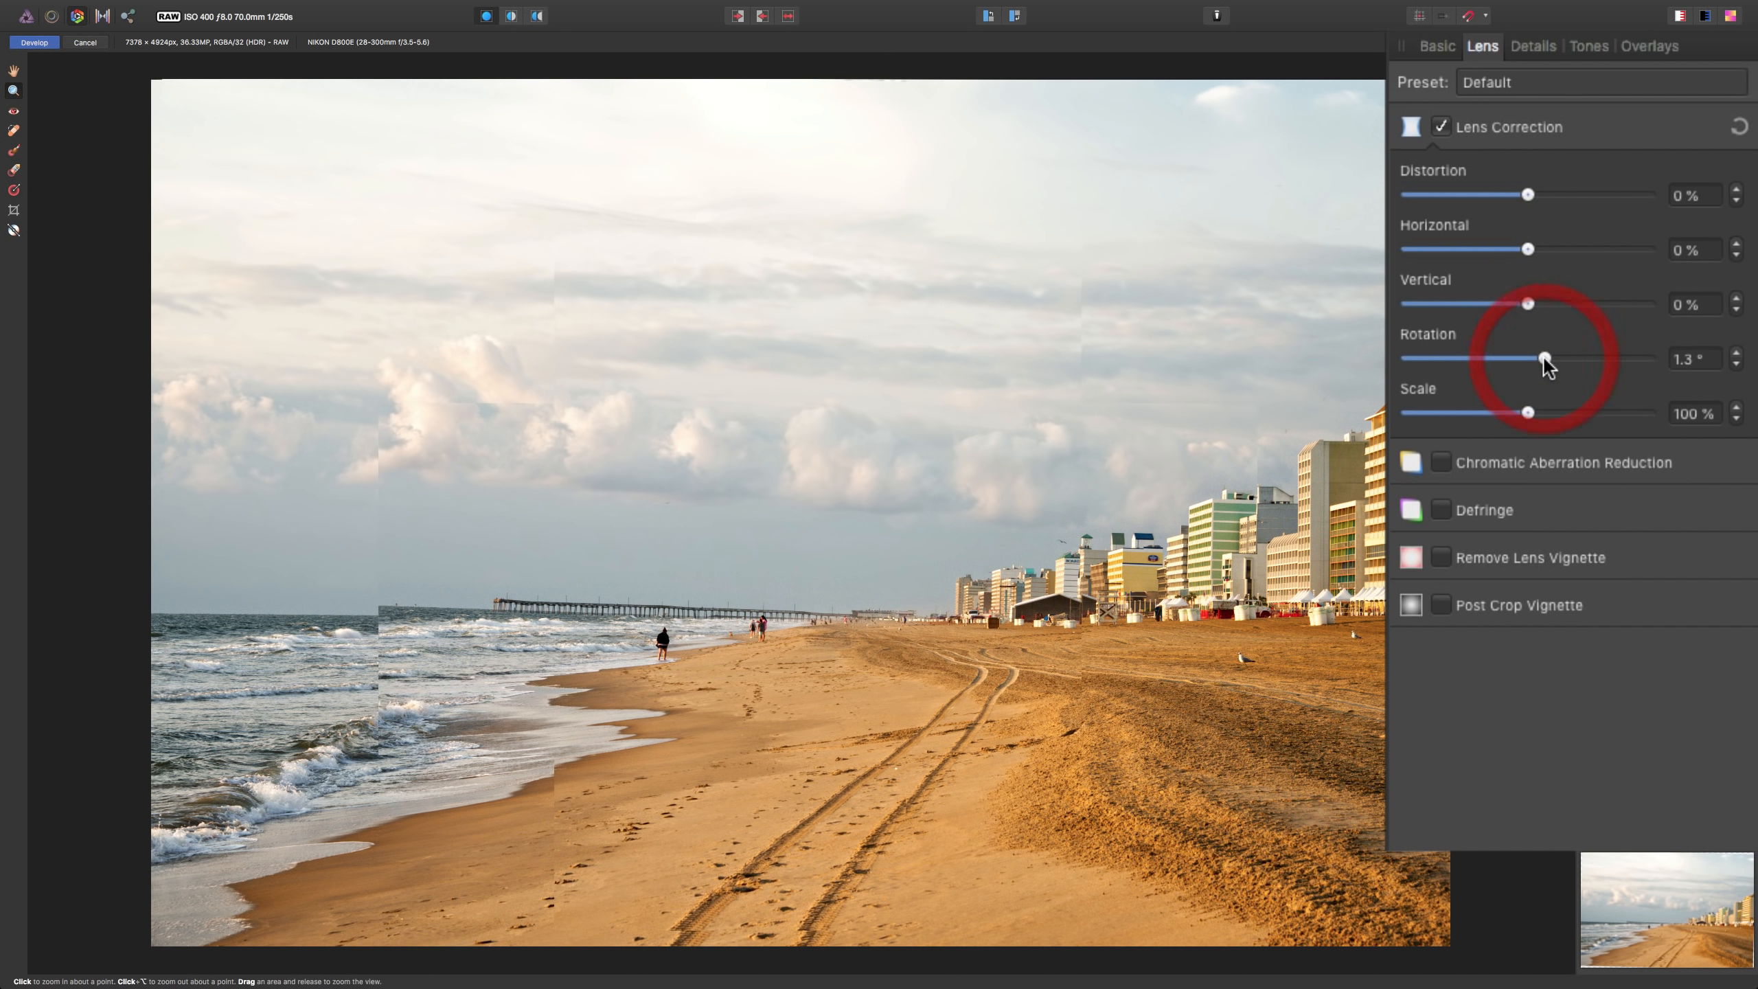
double_click(1544, 357)
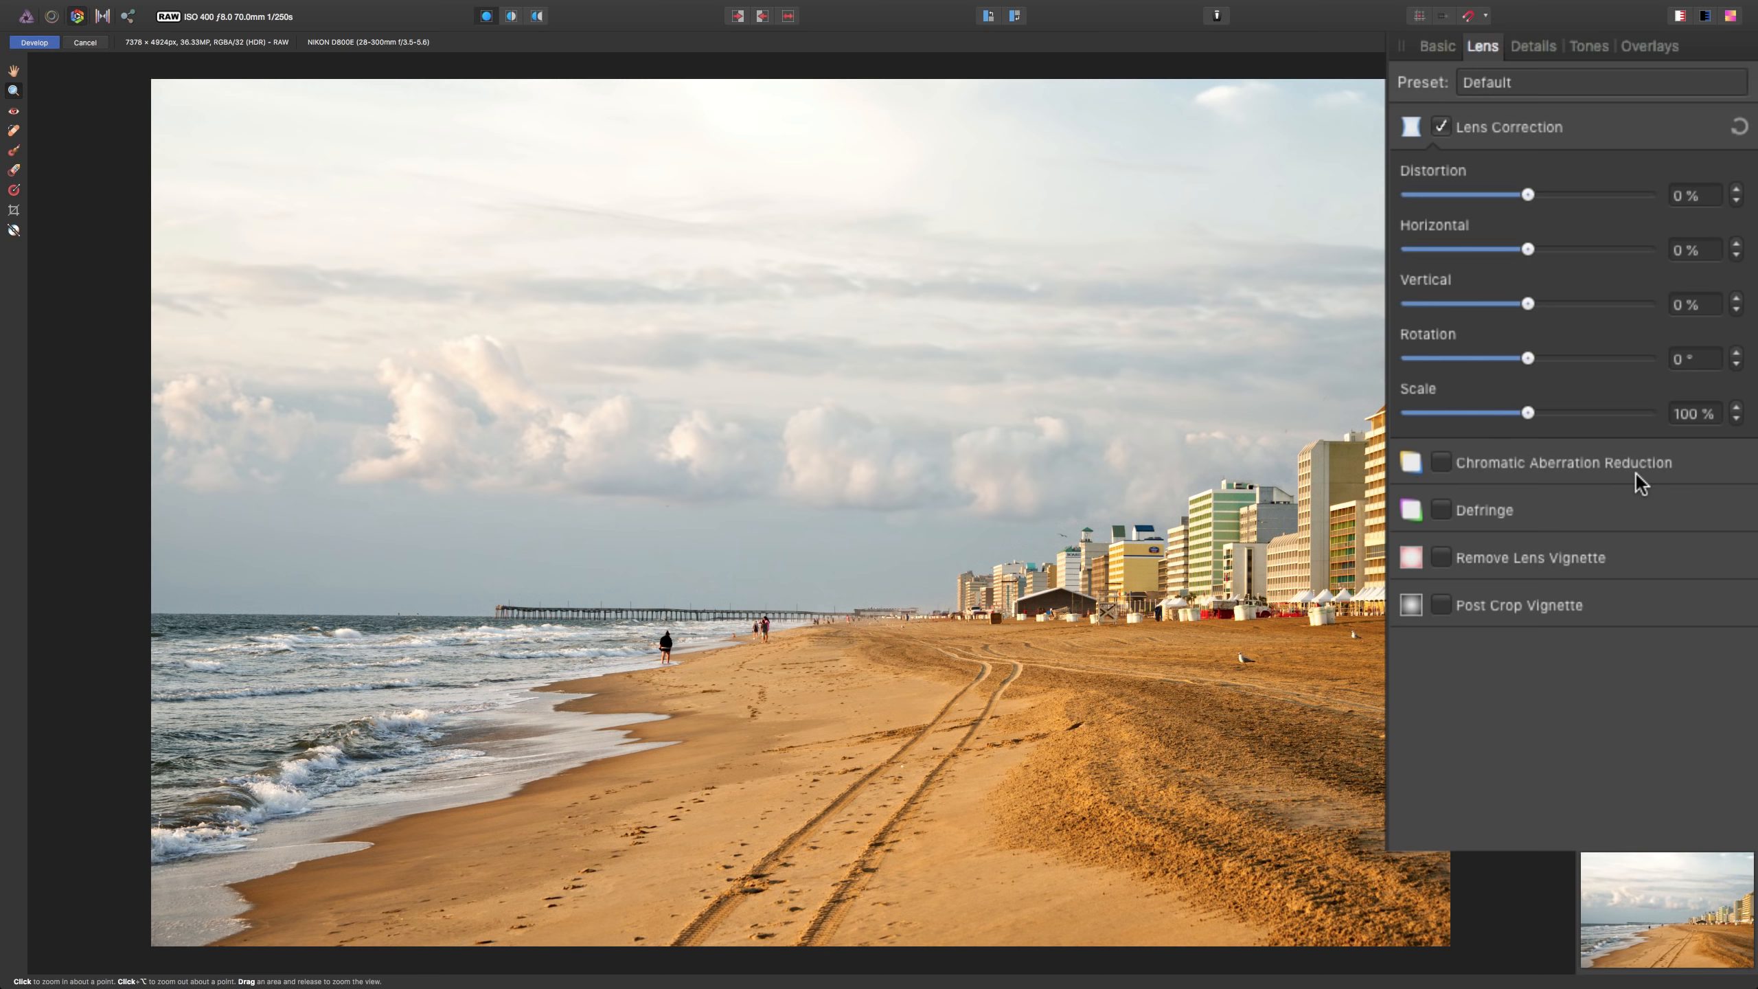
Try Defringe on the area around the pier with a Hue of 123.5° and a Threshold of 84 %, and disable it.
click(1442, 510)
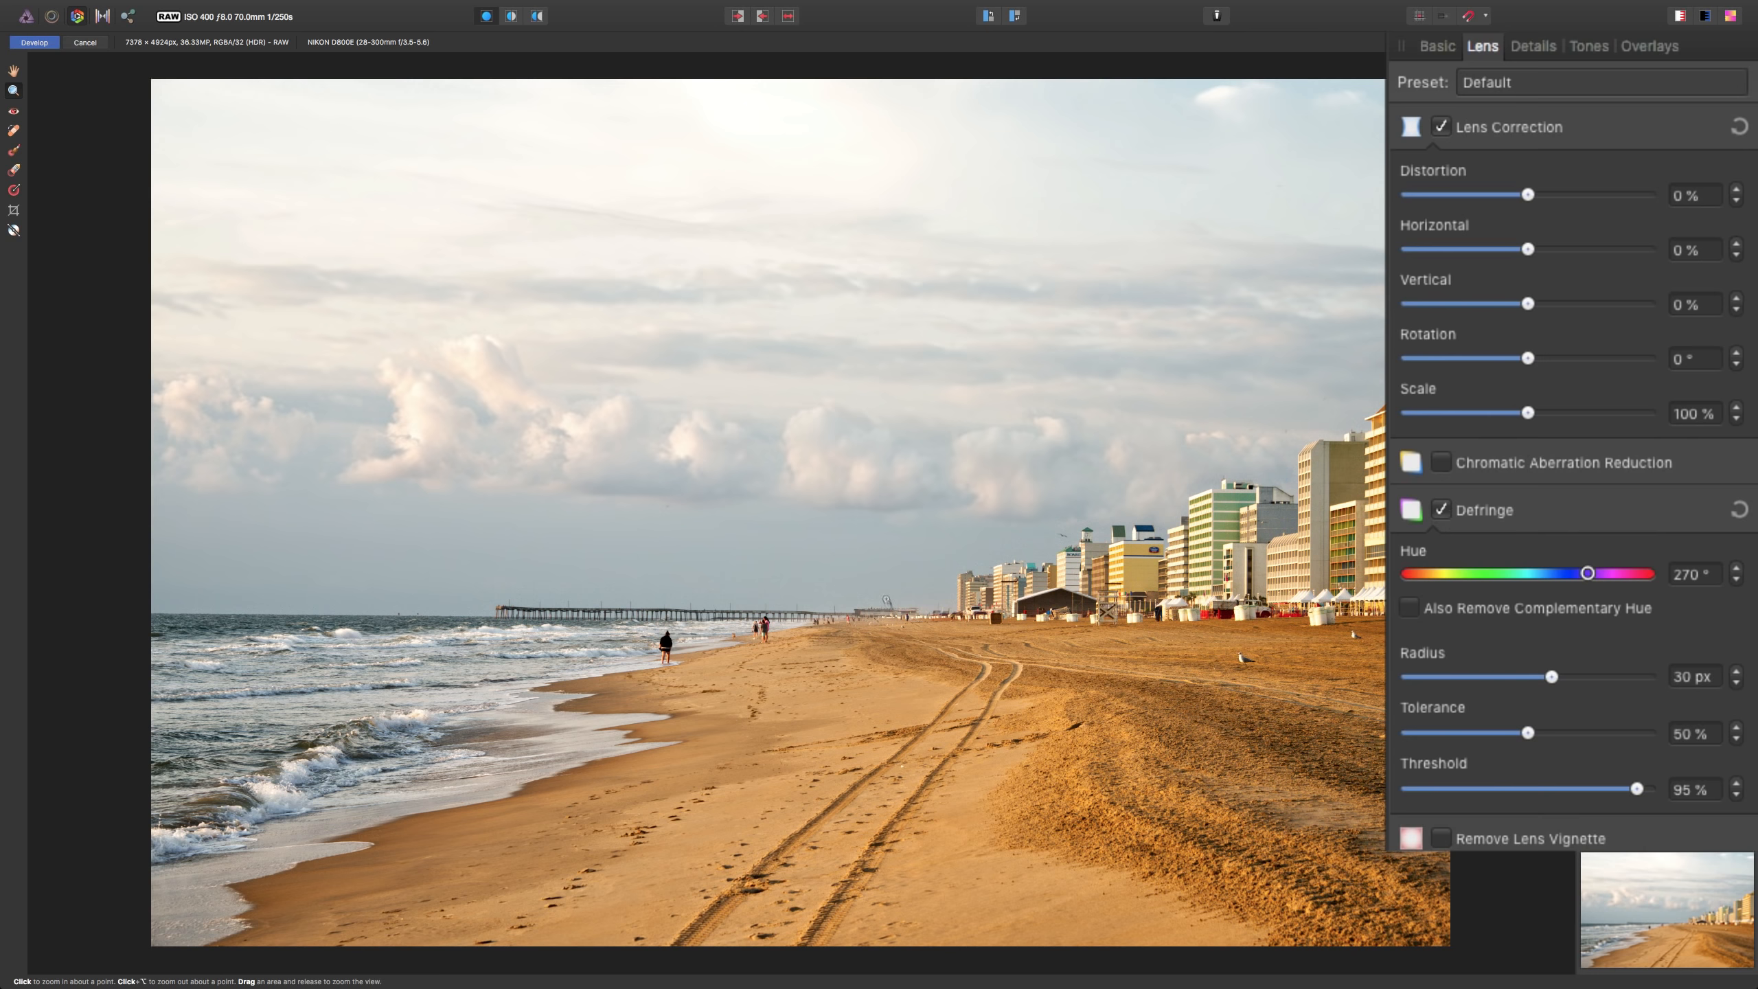
click(877, 612)
click(877, 612)
click(877, 611)
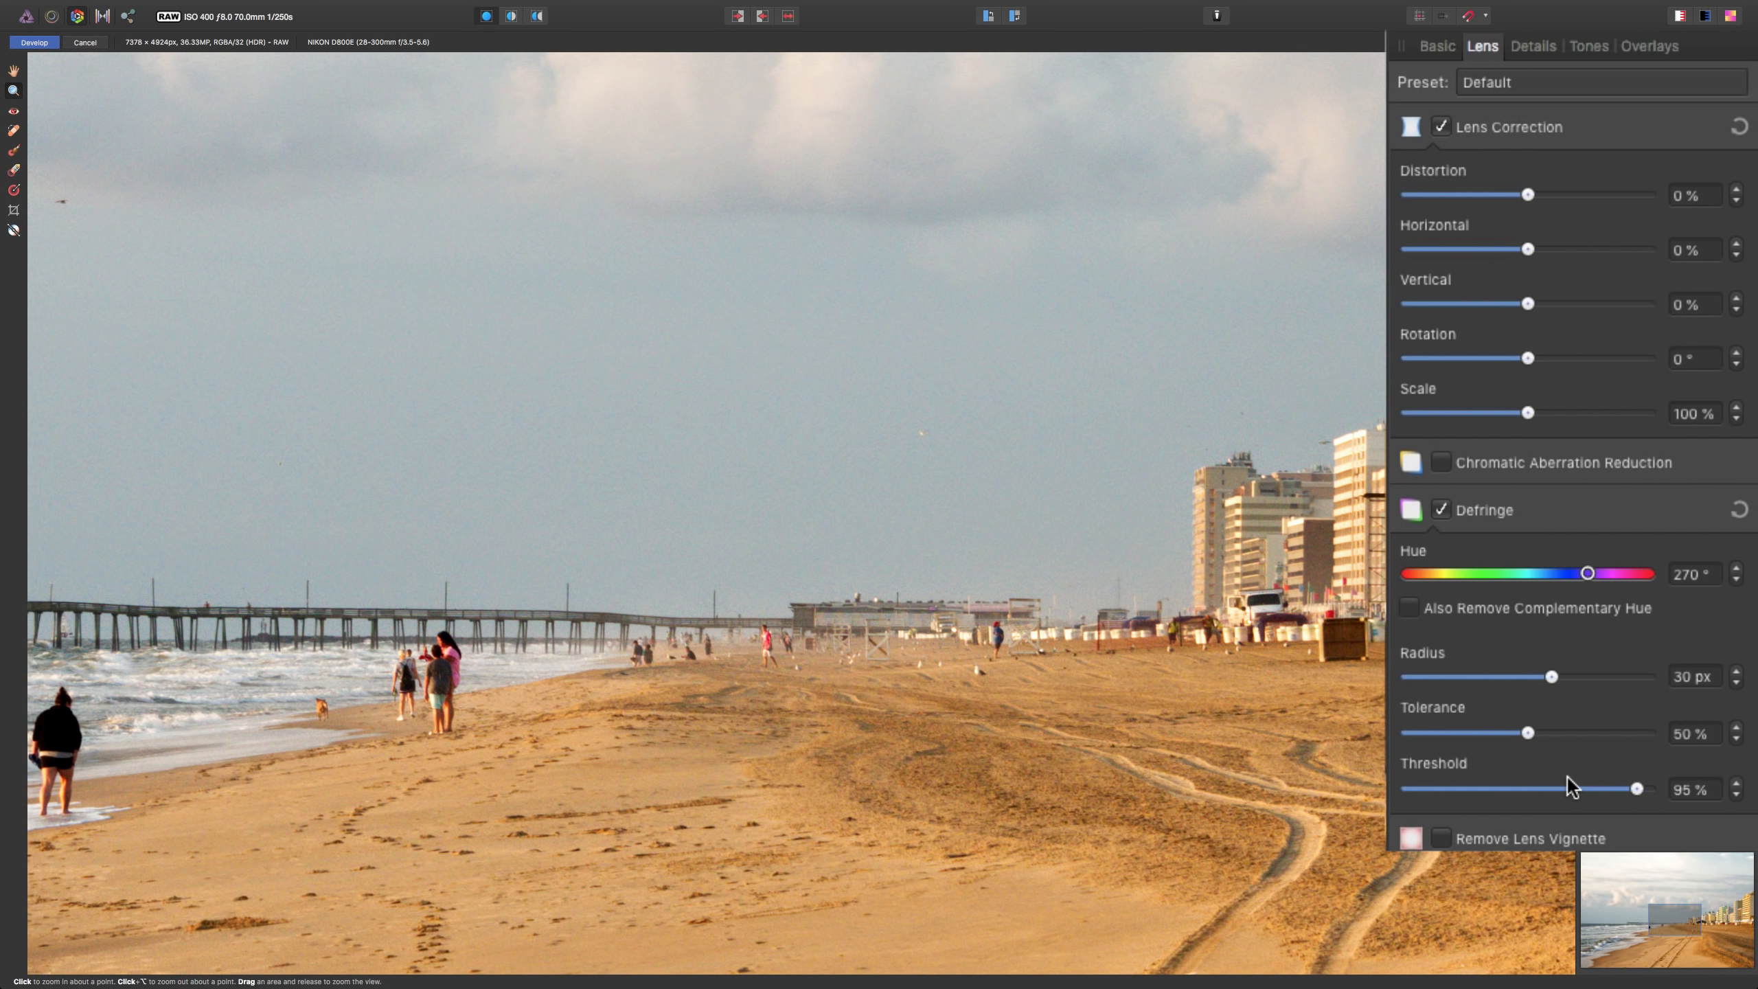
drag(1586, 575, 1490, 574)
drag(1635, 790, 1472, 794)
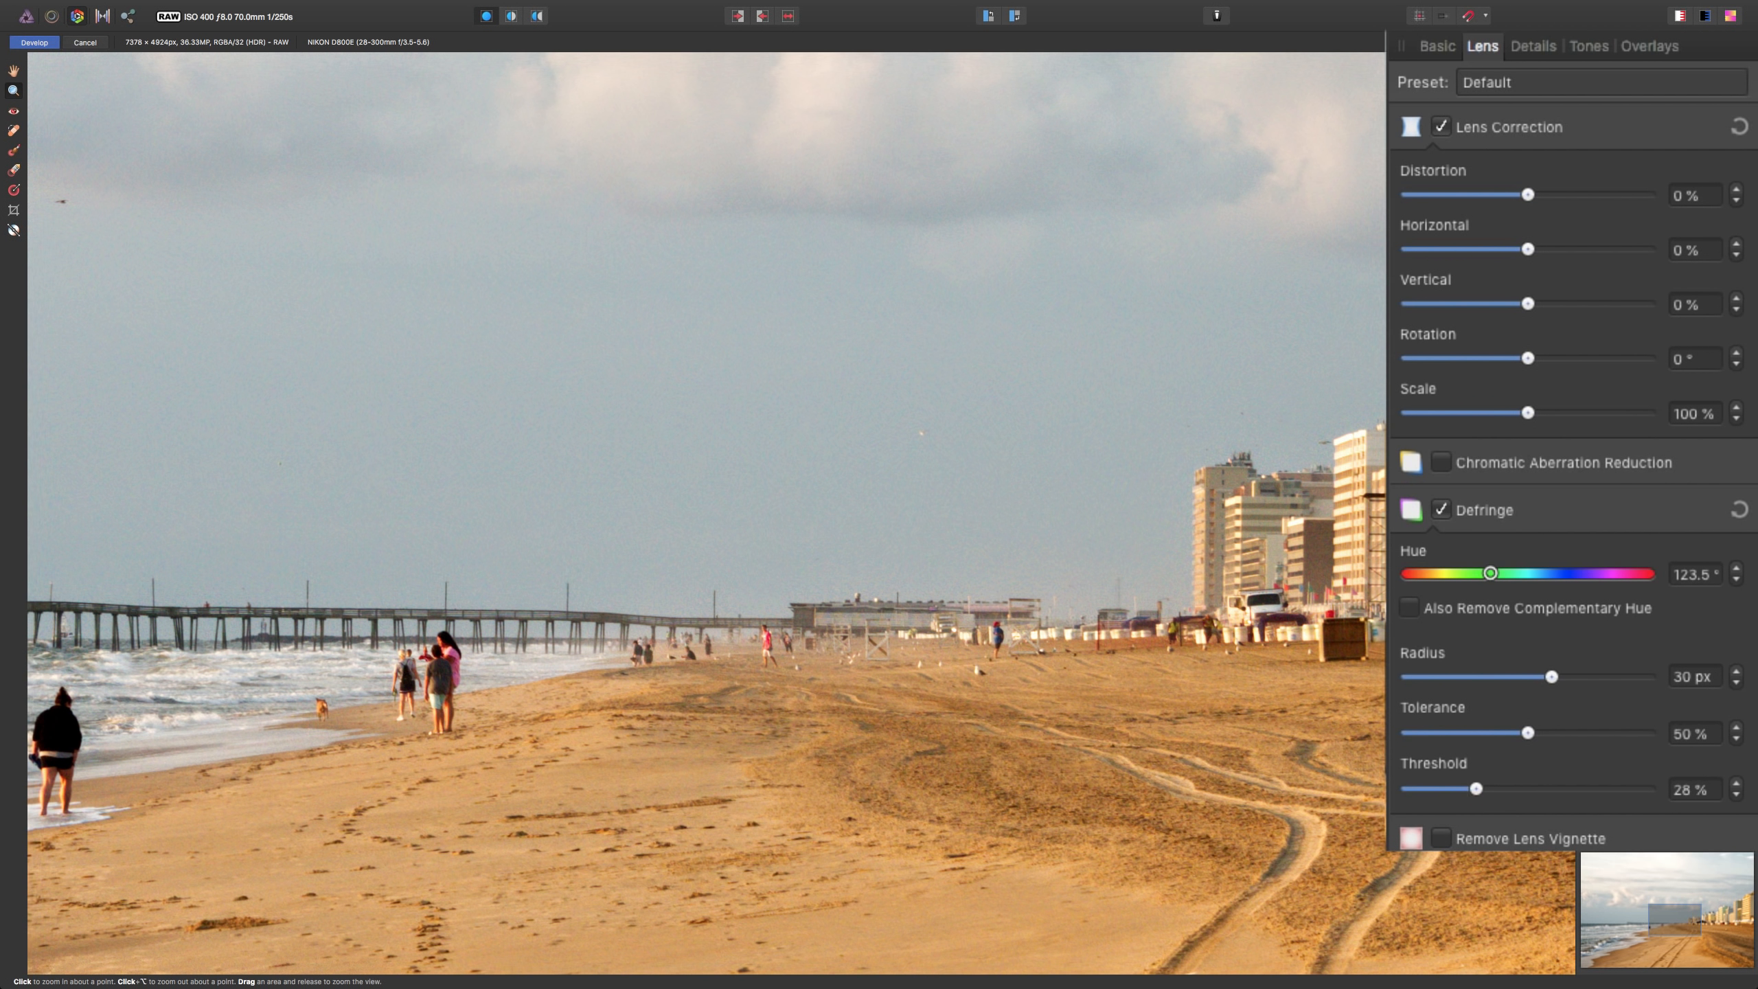
drag(1476, 790, 1609, 789)
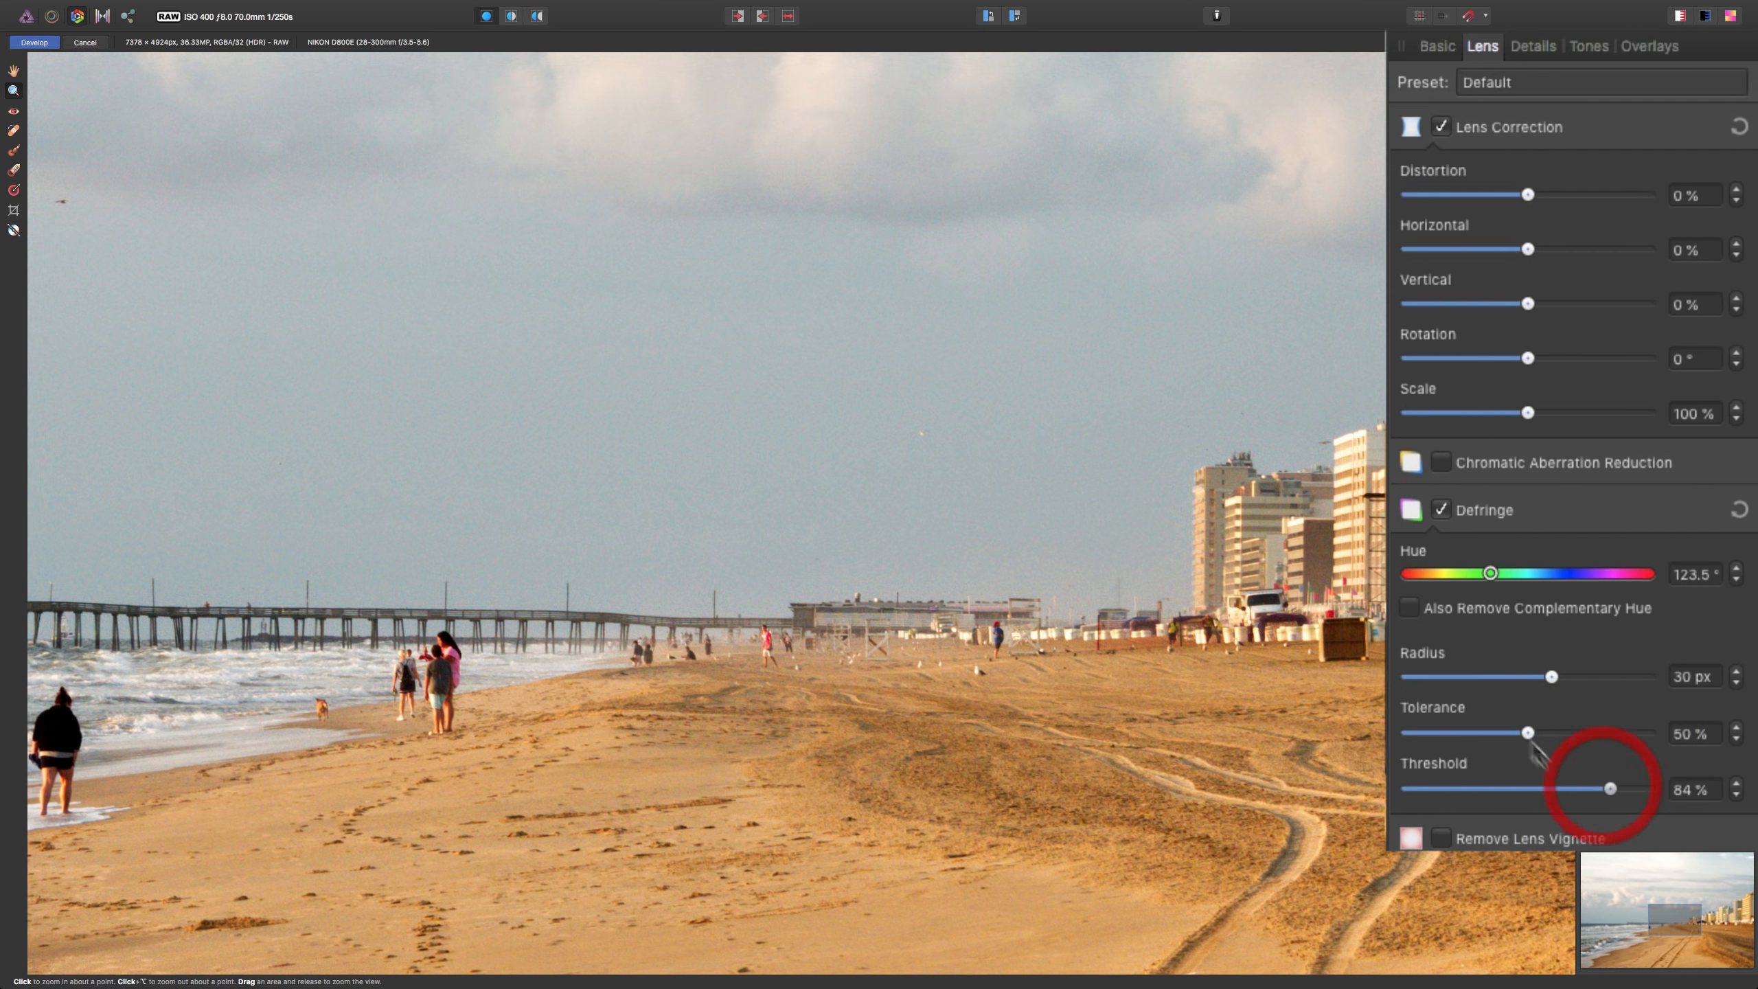
click(1439, 511)
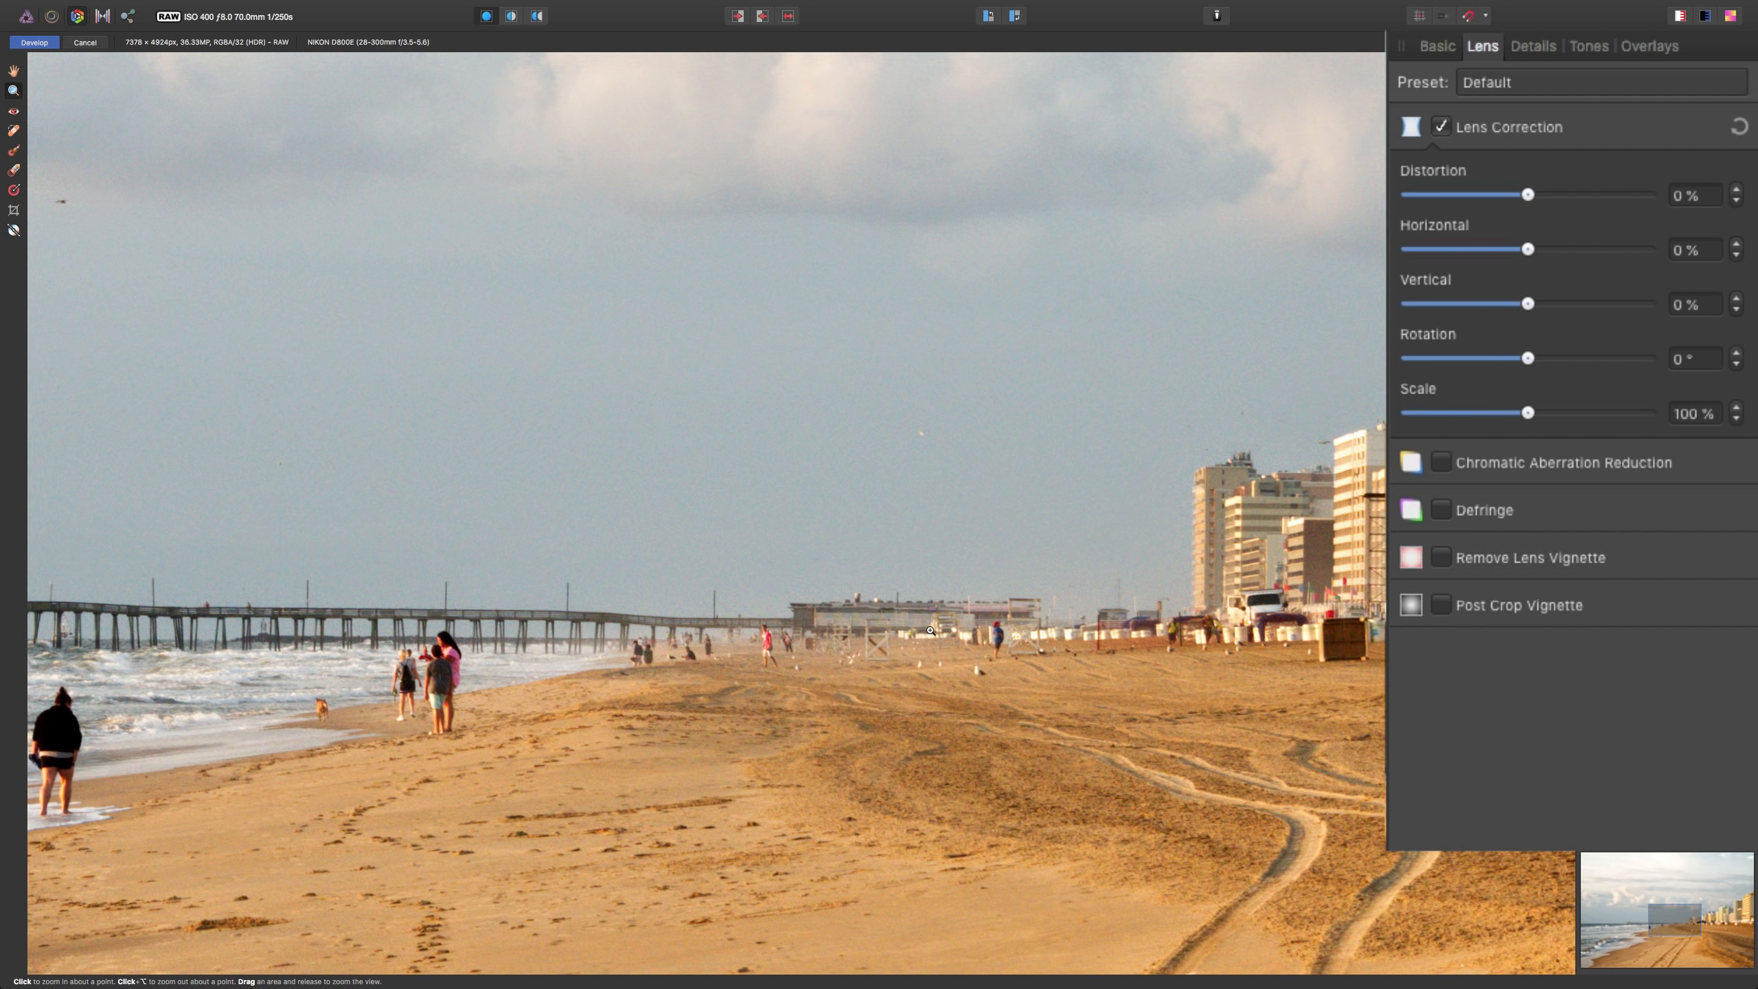
key(super+0)
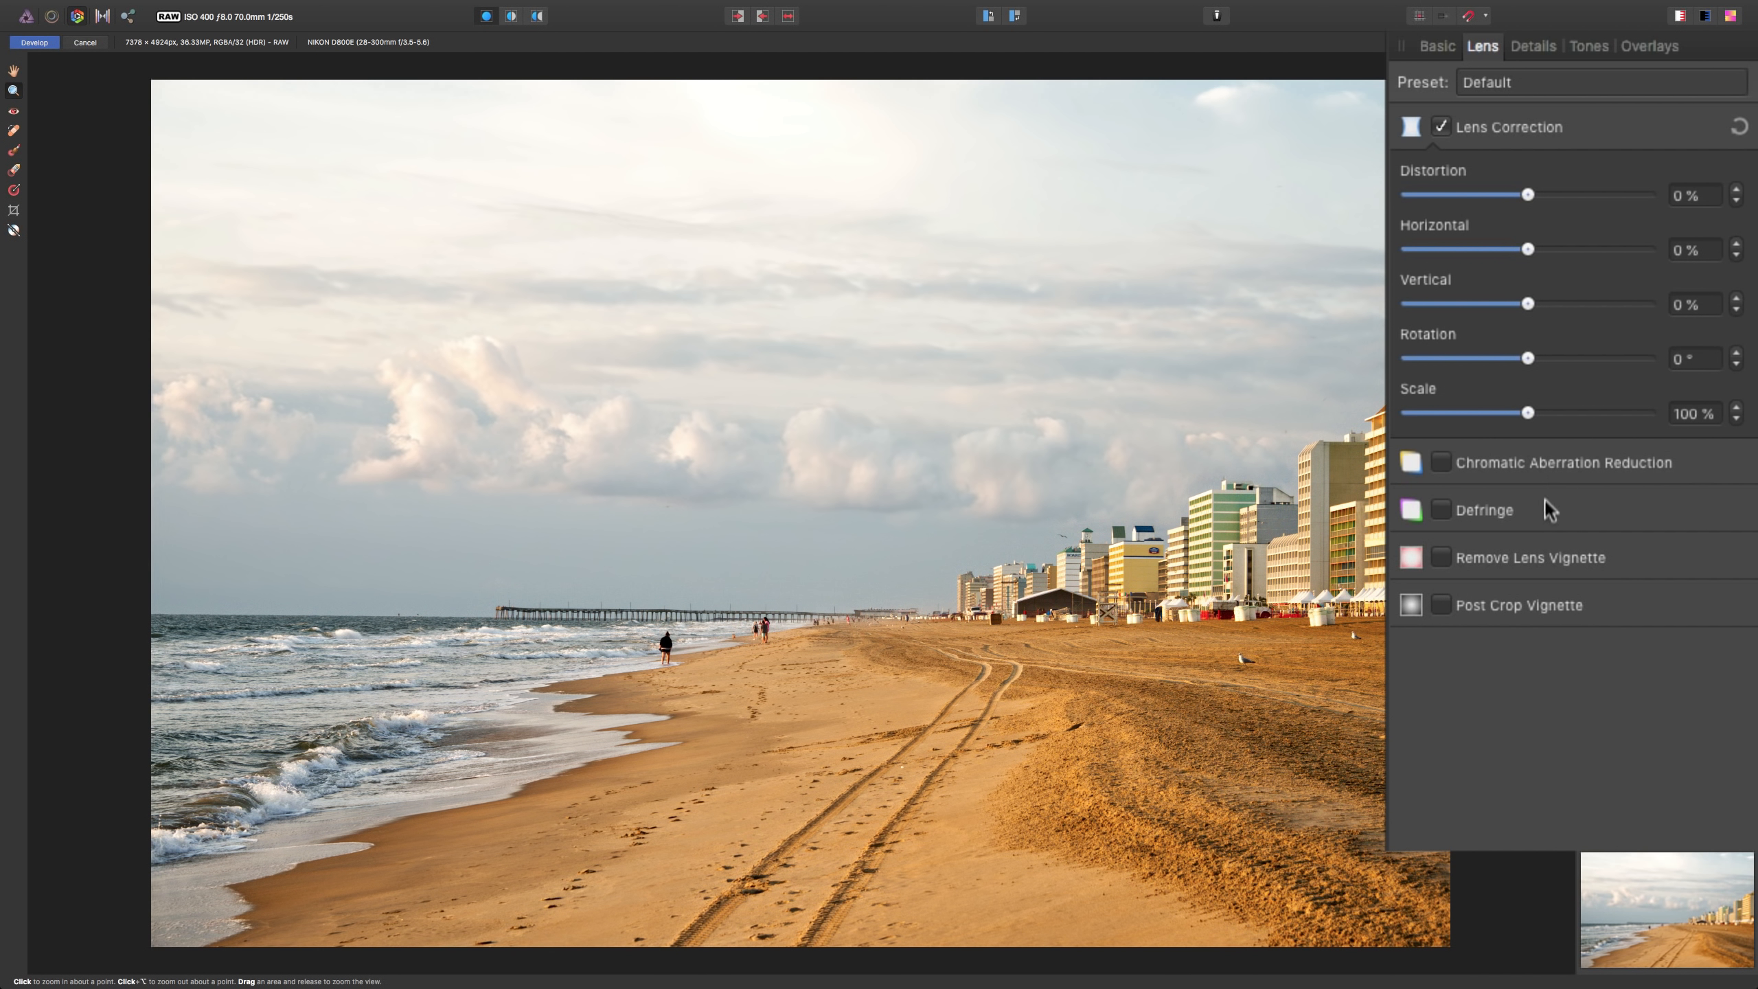
Try Remove Lens Vignette on the beach photo with an Intensity of 47 %, and disable it.
click(1439, 558)
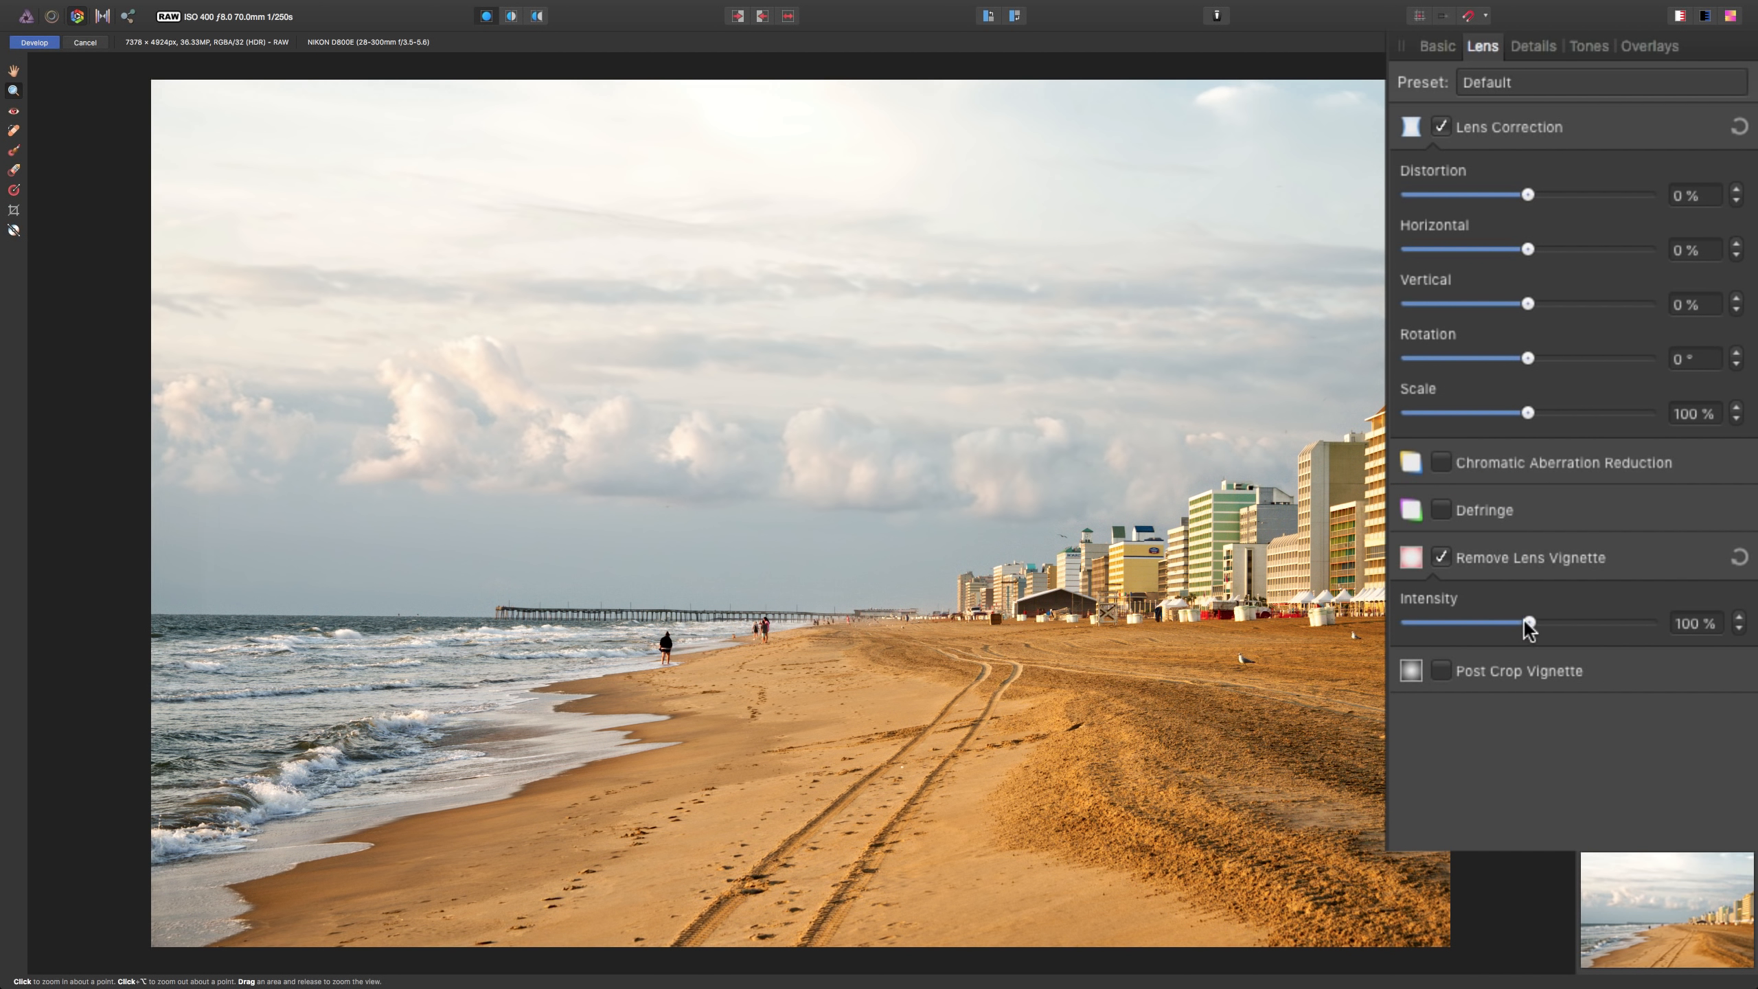
drag(1527, 622, 1463, 636)
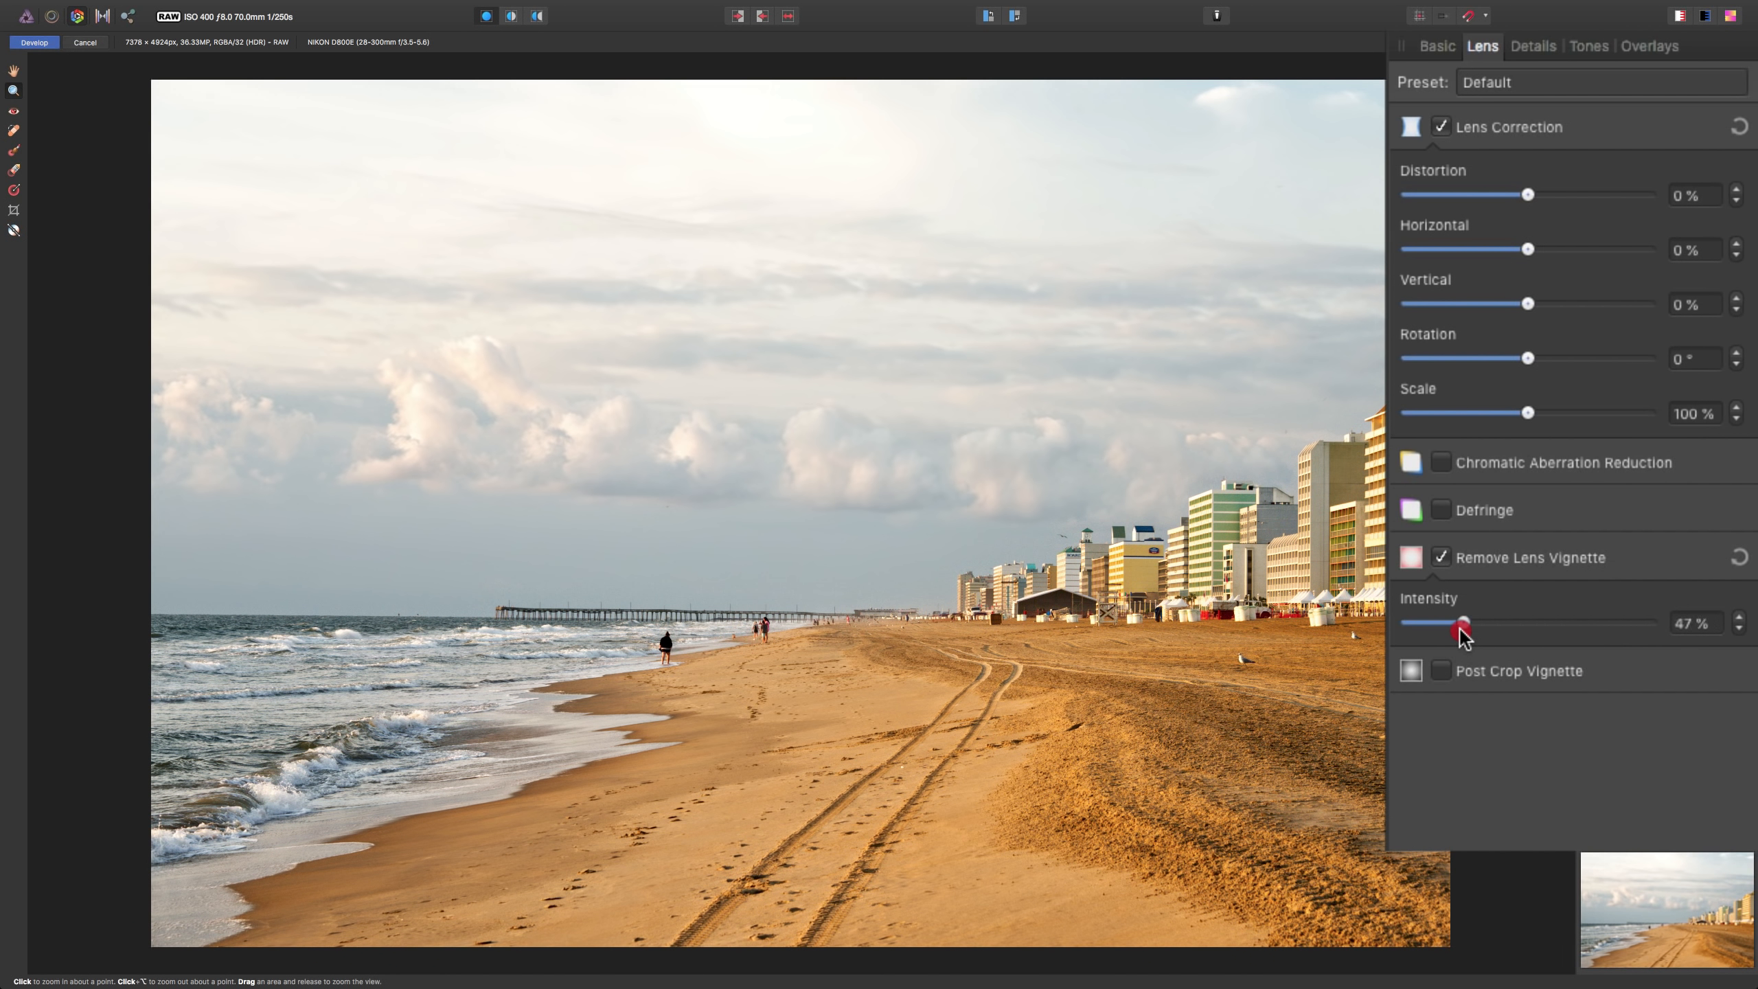
click(1440, 557)
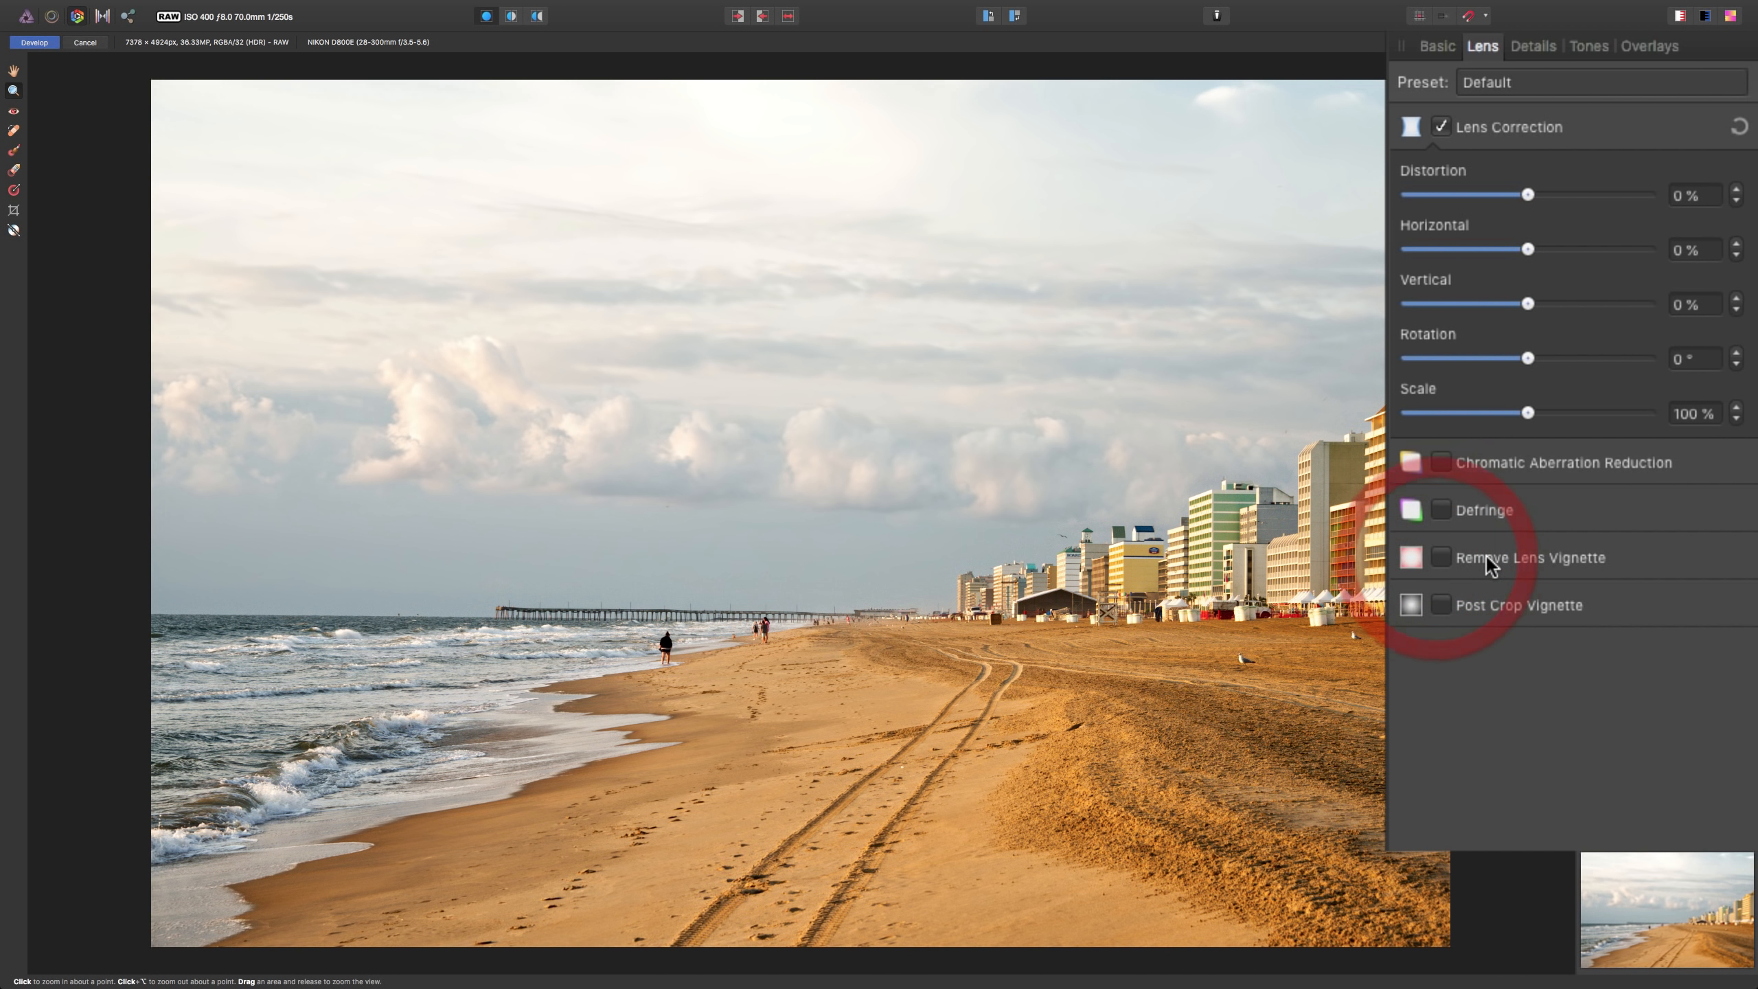
Try a Post Crop Vignette with Intensity -64 %, Scale 37 % and Hardness 55 %, and disable it.
click(1495, 608)
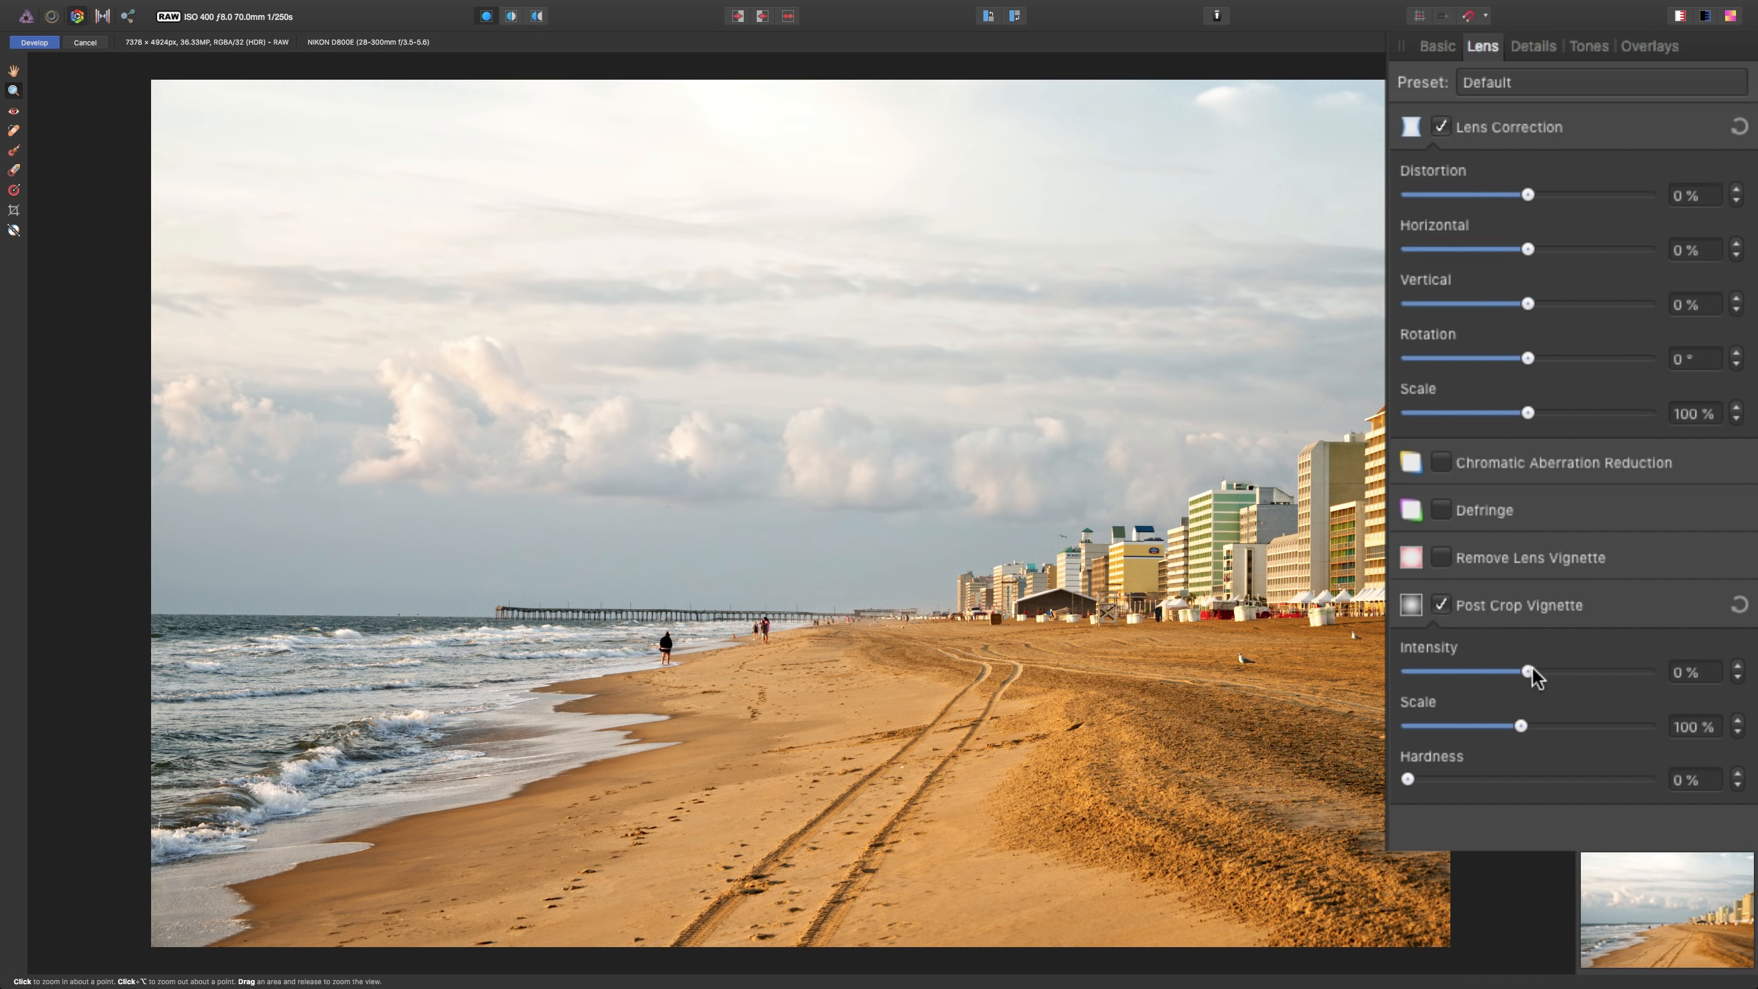
drag(1529, 671, 1449, 678)
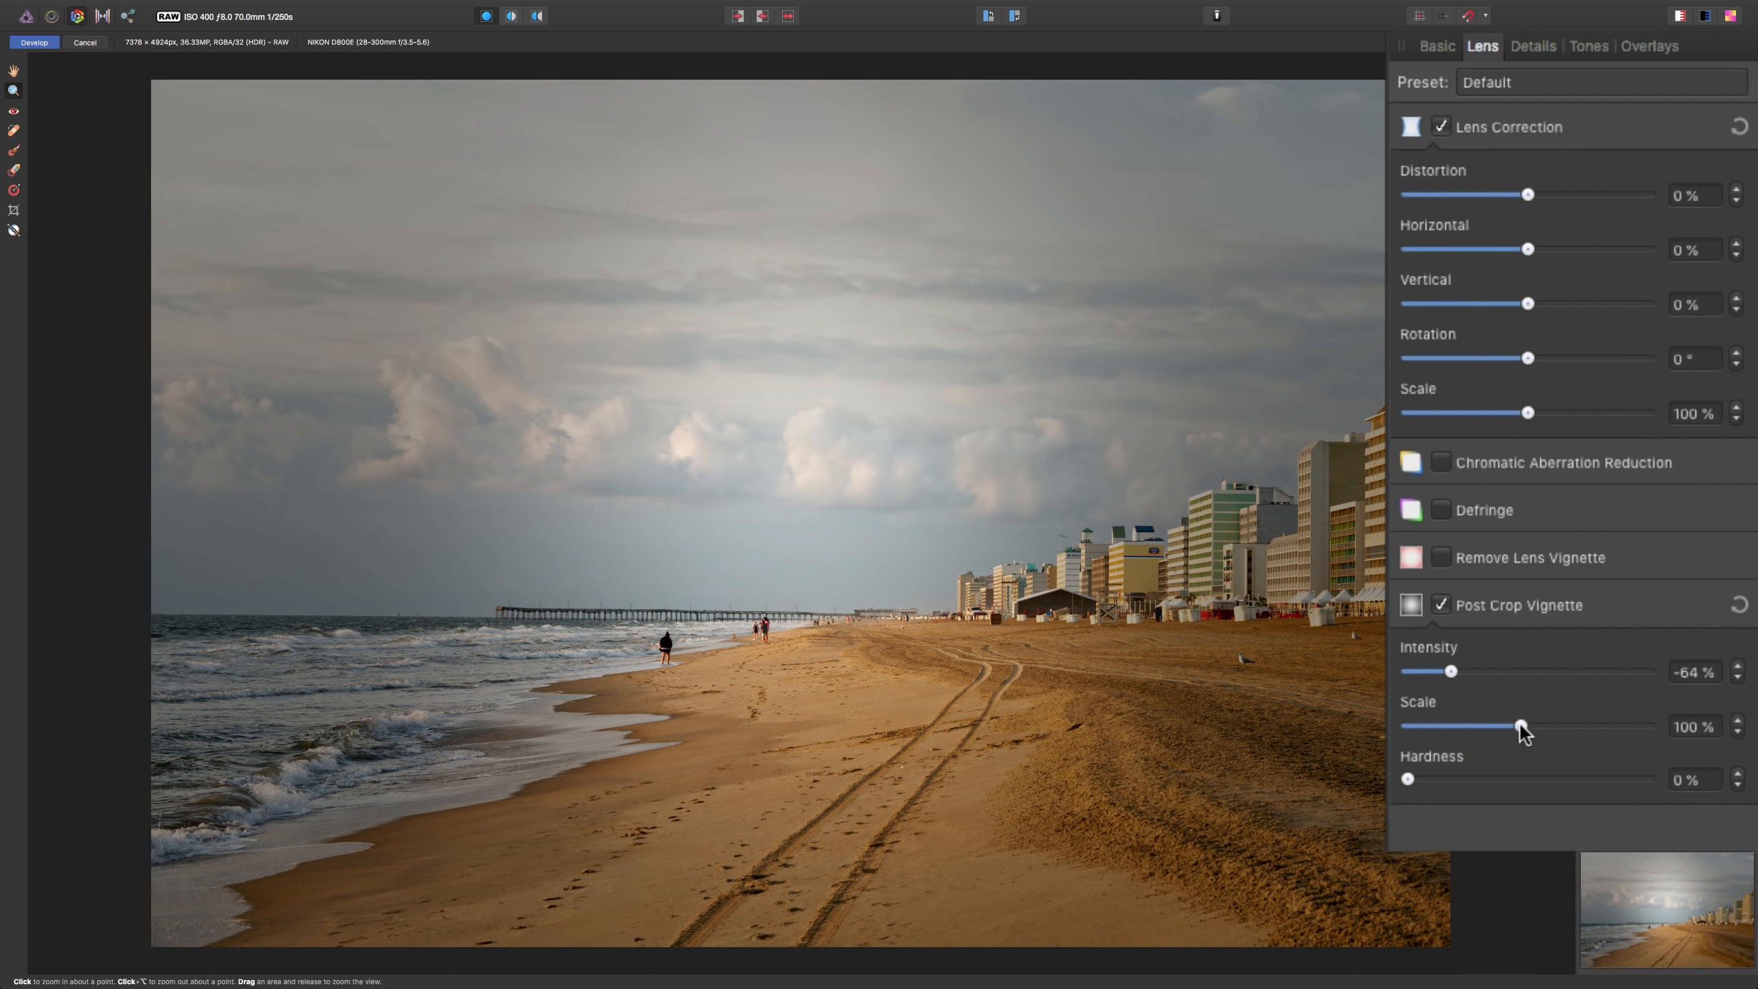
drag(1520, 725, 1441, 732)
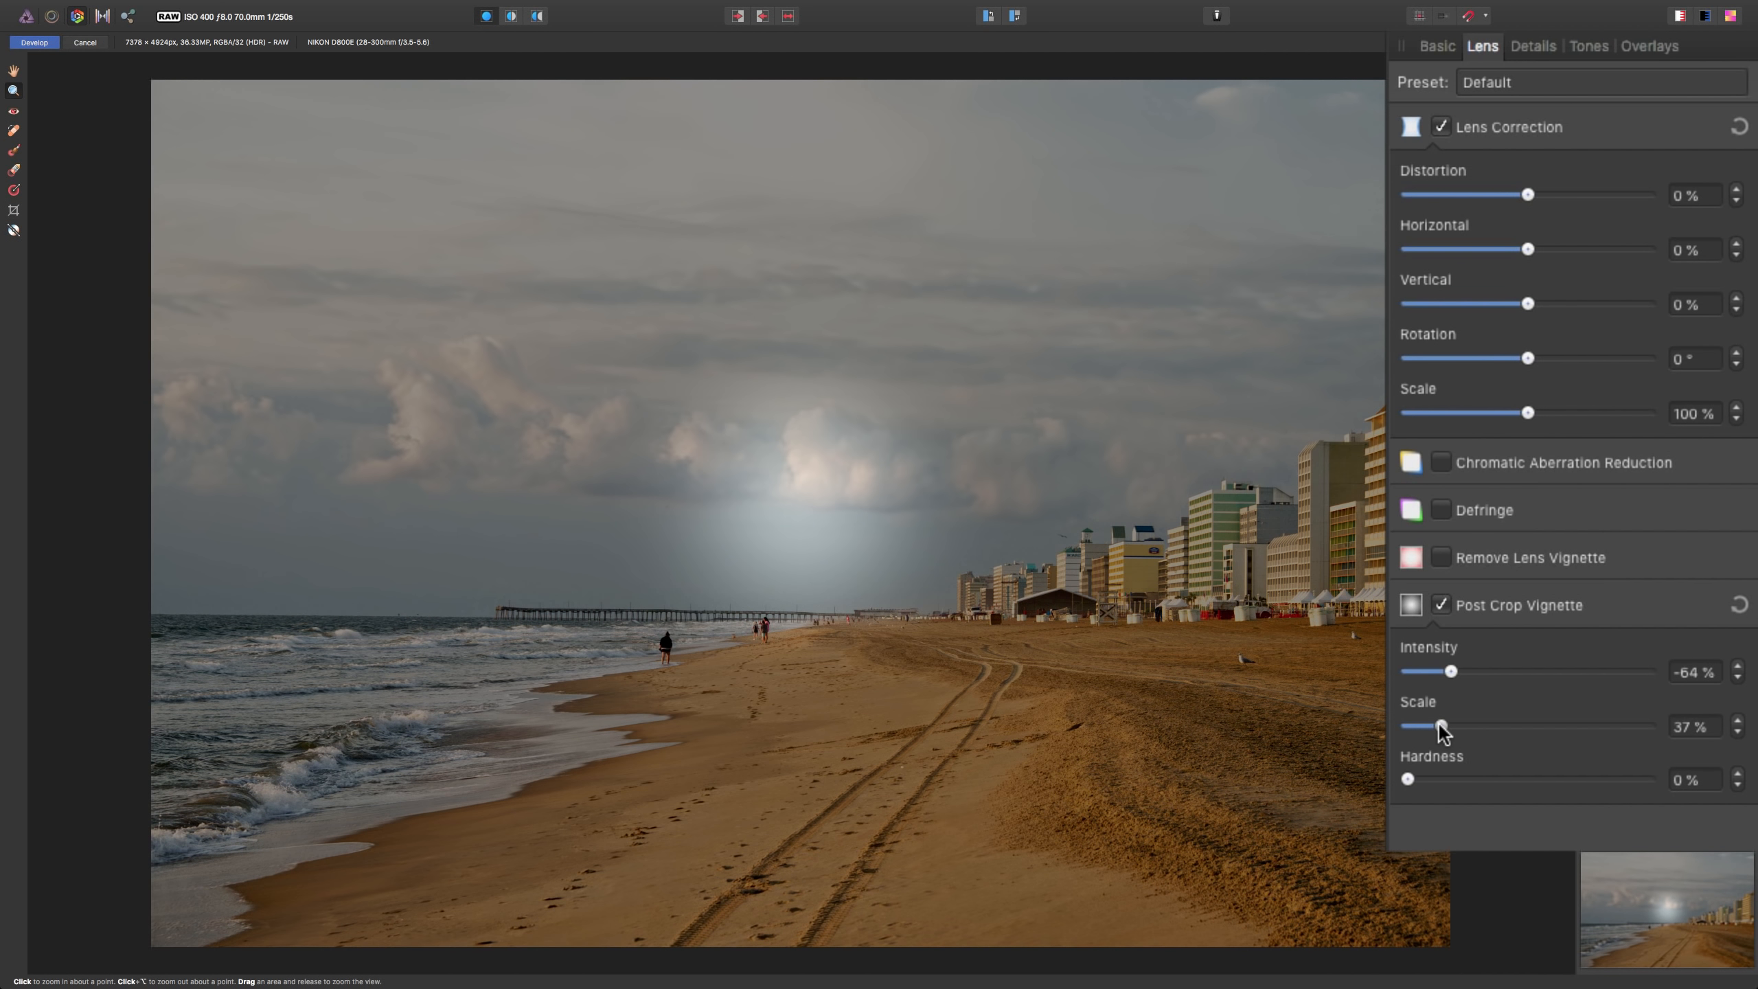
drag(1408, 778, 1542, 782)
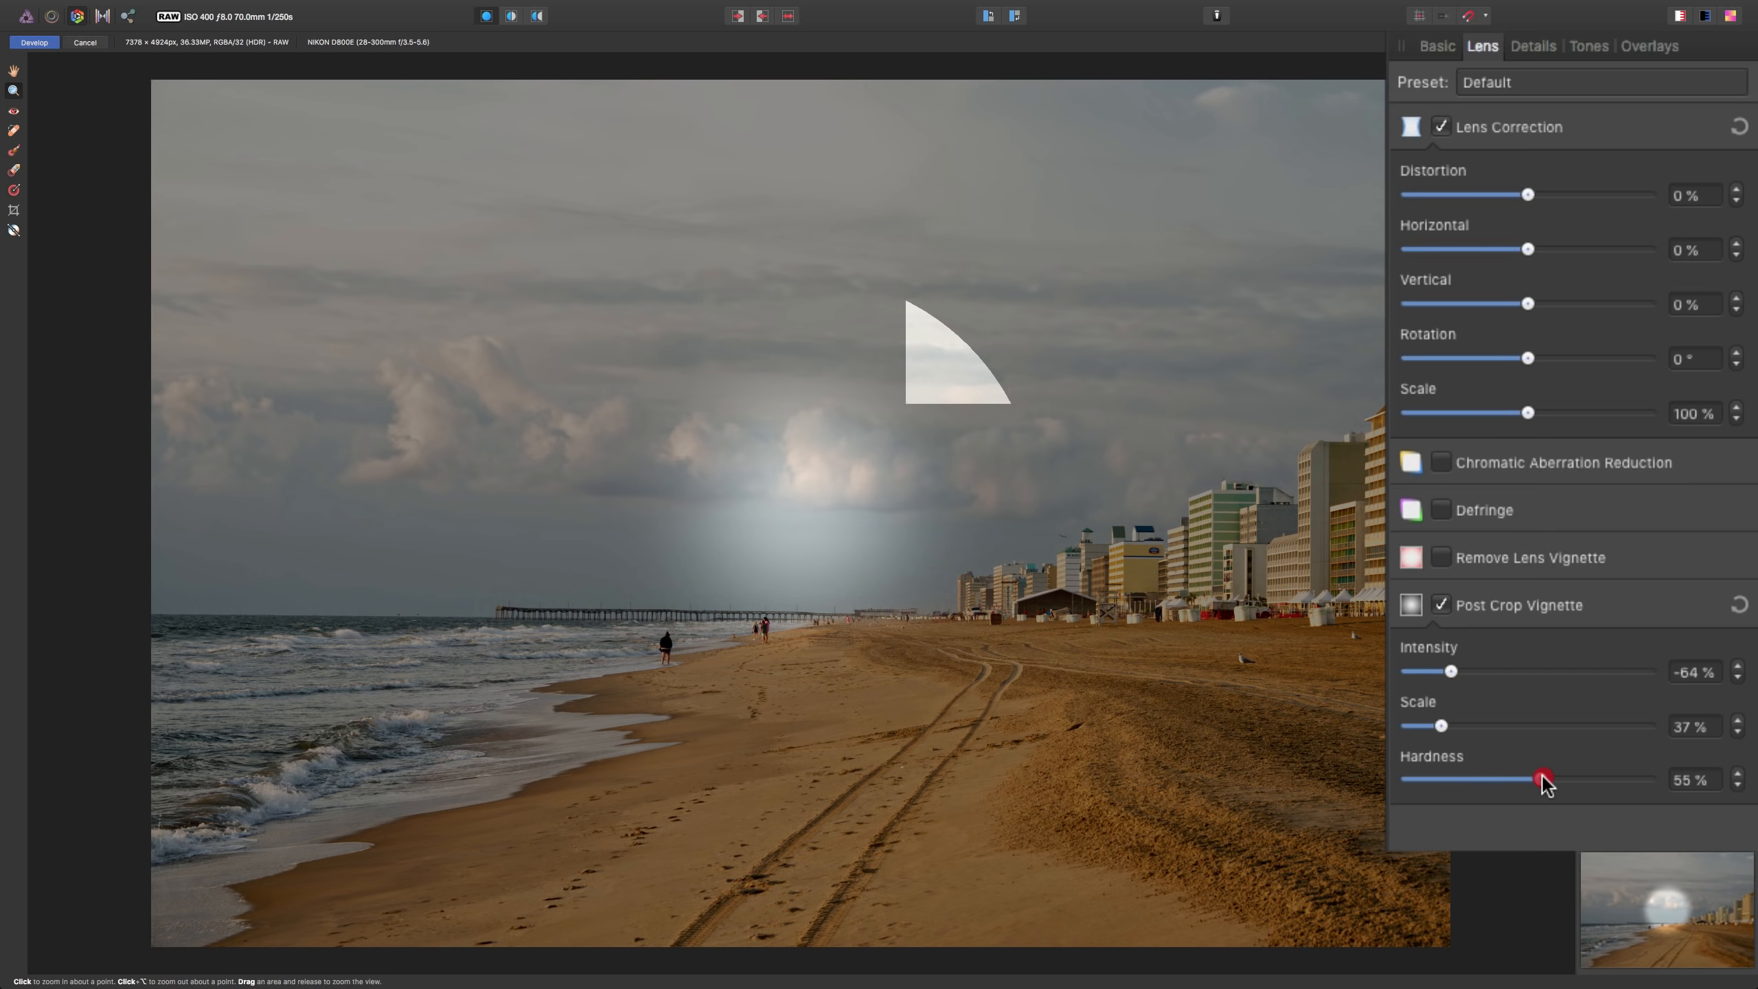
click(1440, 604)
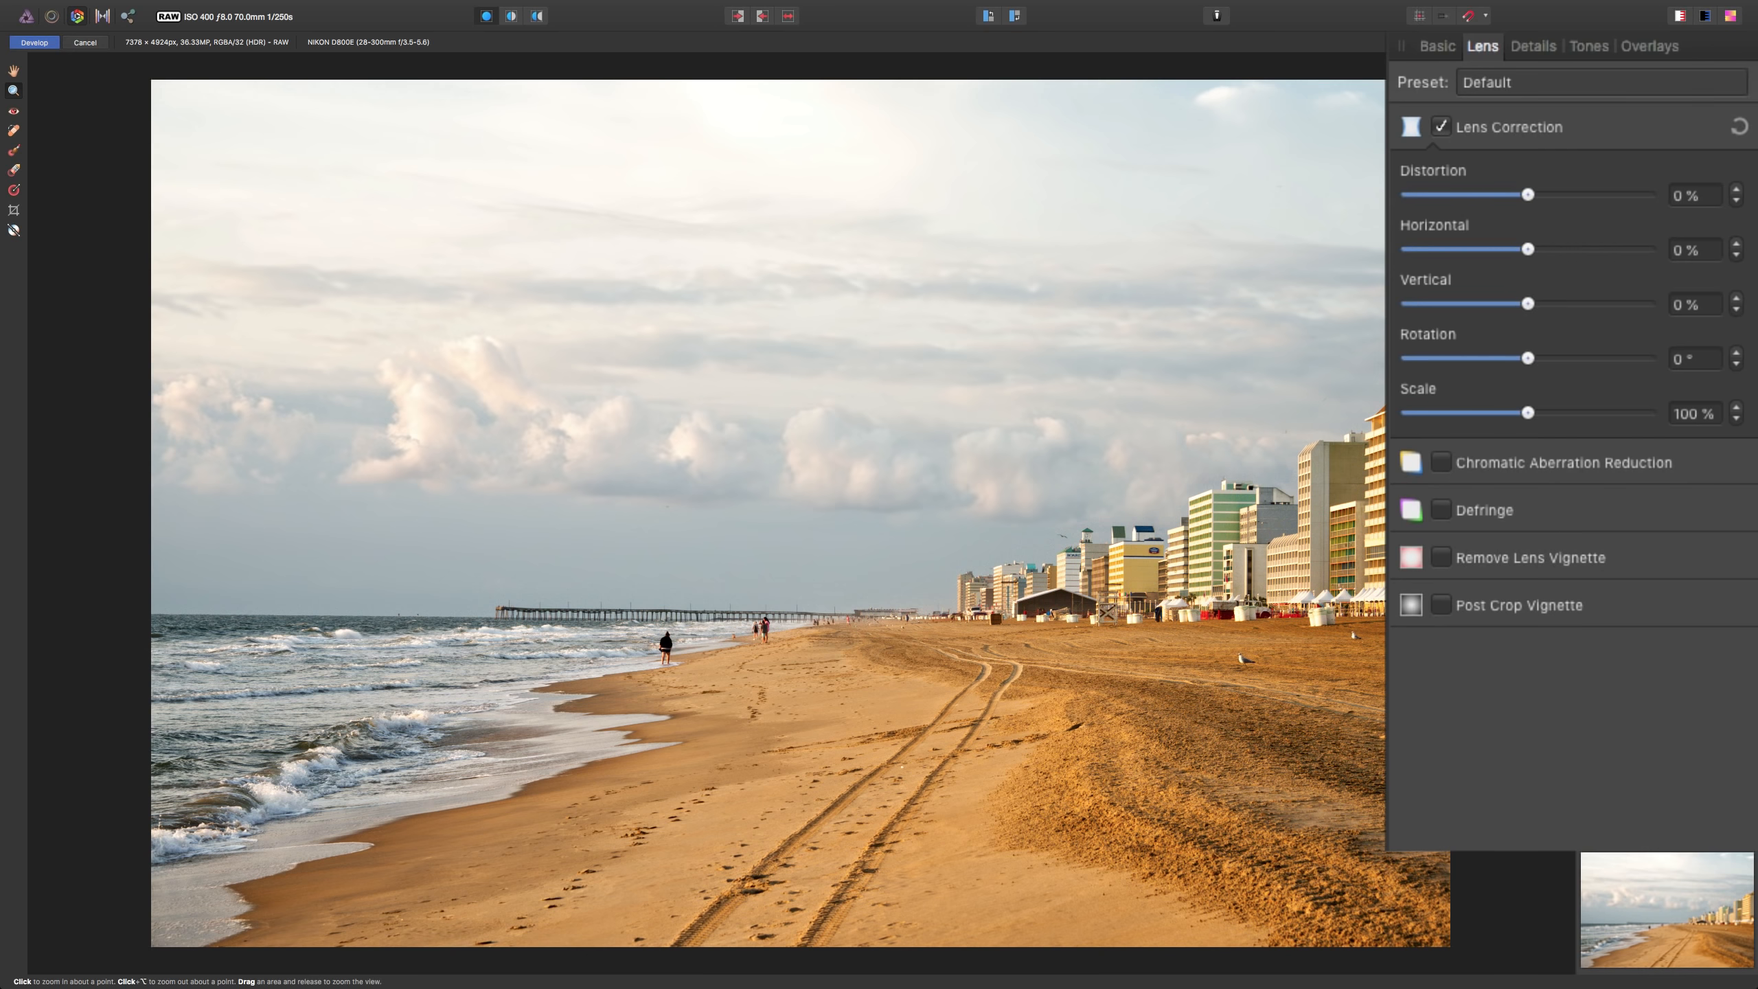
Enable Detail Refinement and set its Amount to 100 % and Radius to 29 %, viewing the beachfront buildings up close.
click(1647, 247)
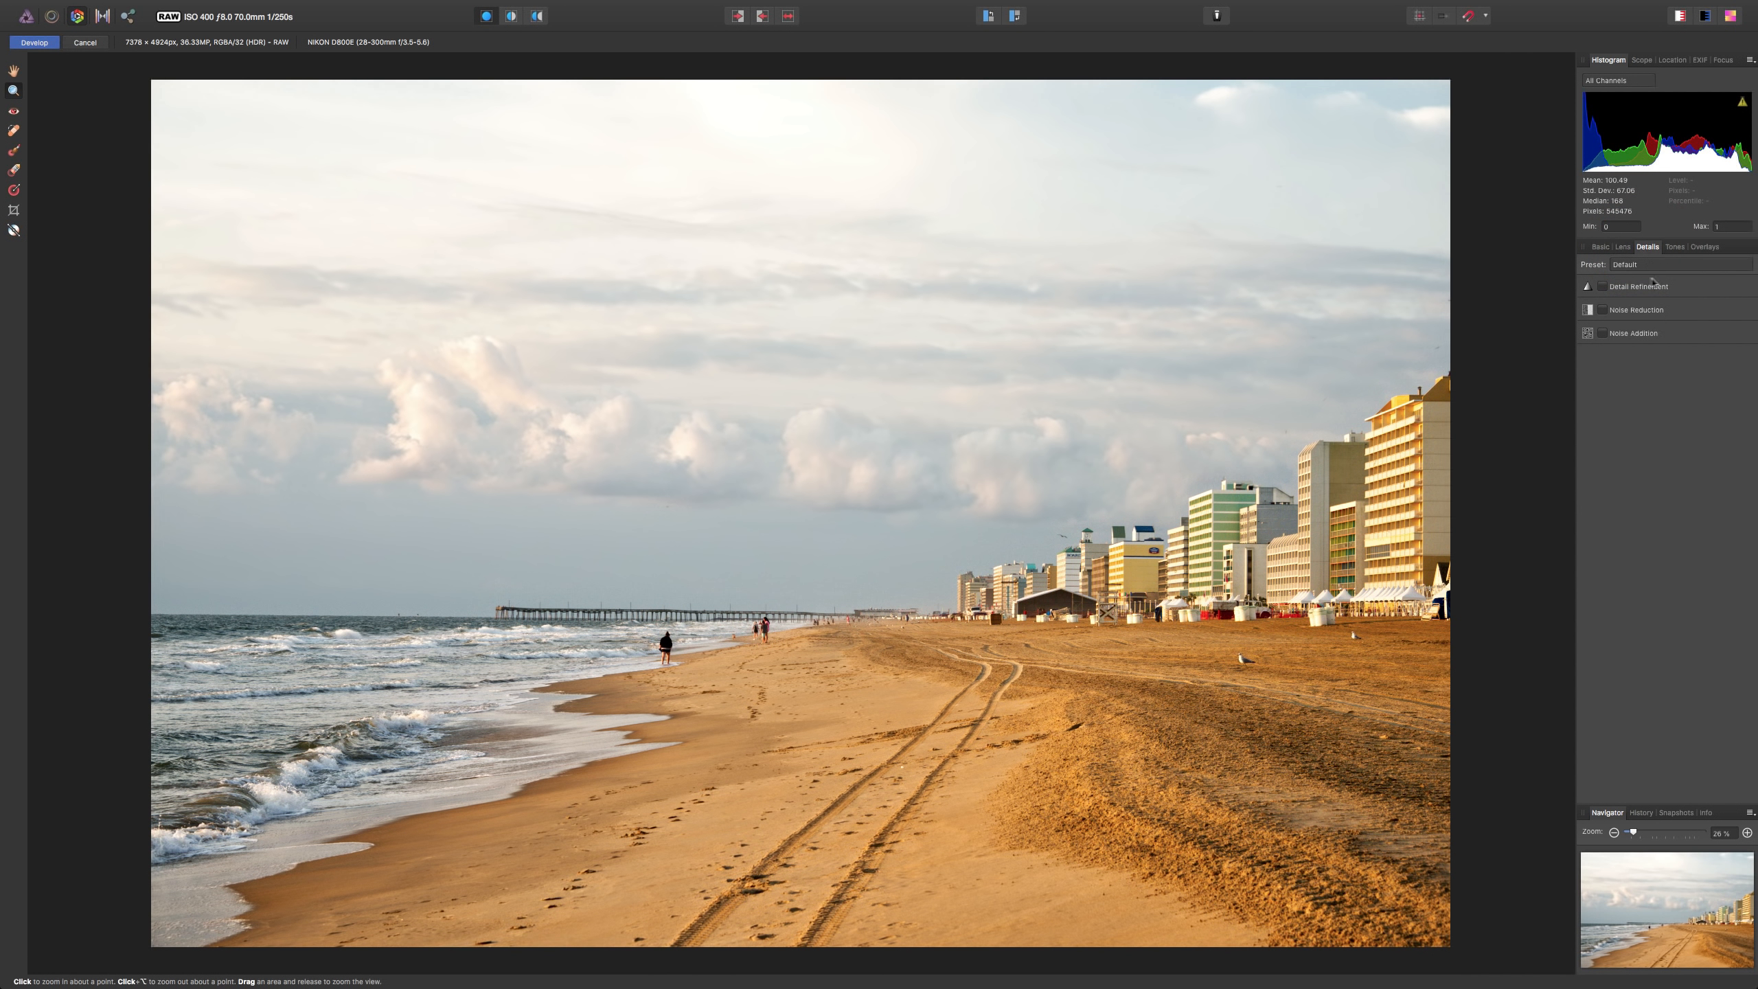
click(1601, 286)
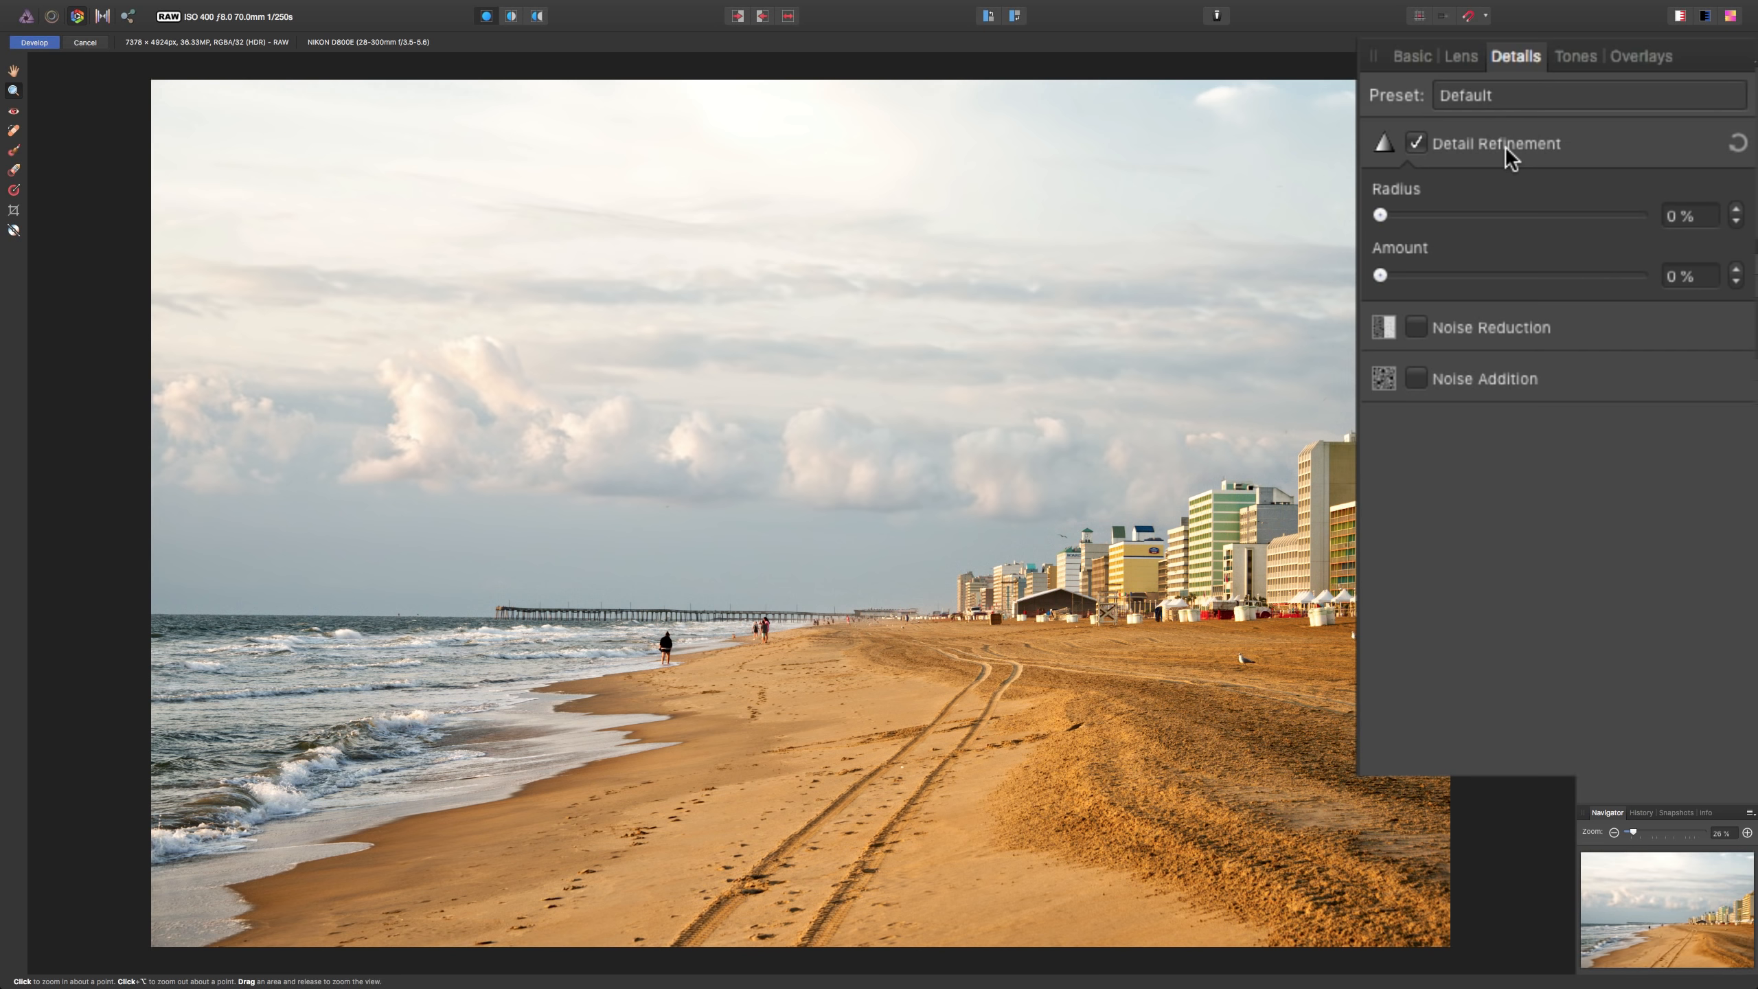
click(1174, 580)
click(1148, 562)
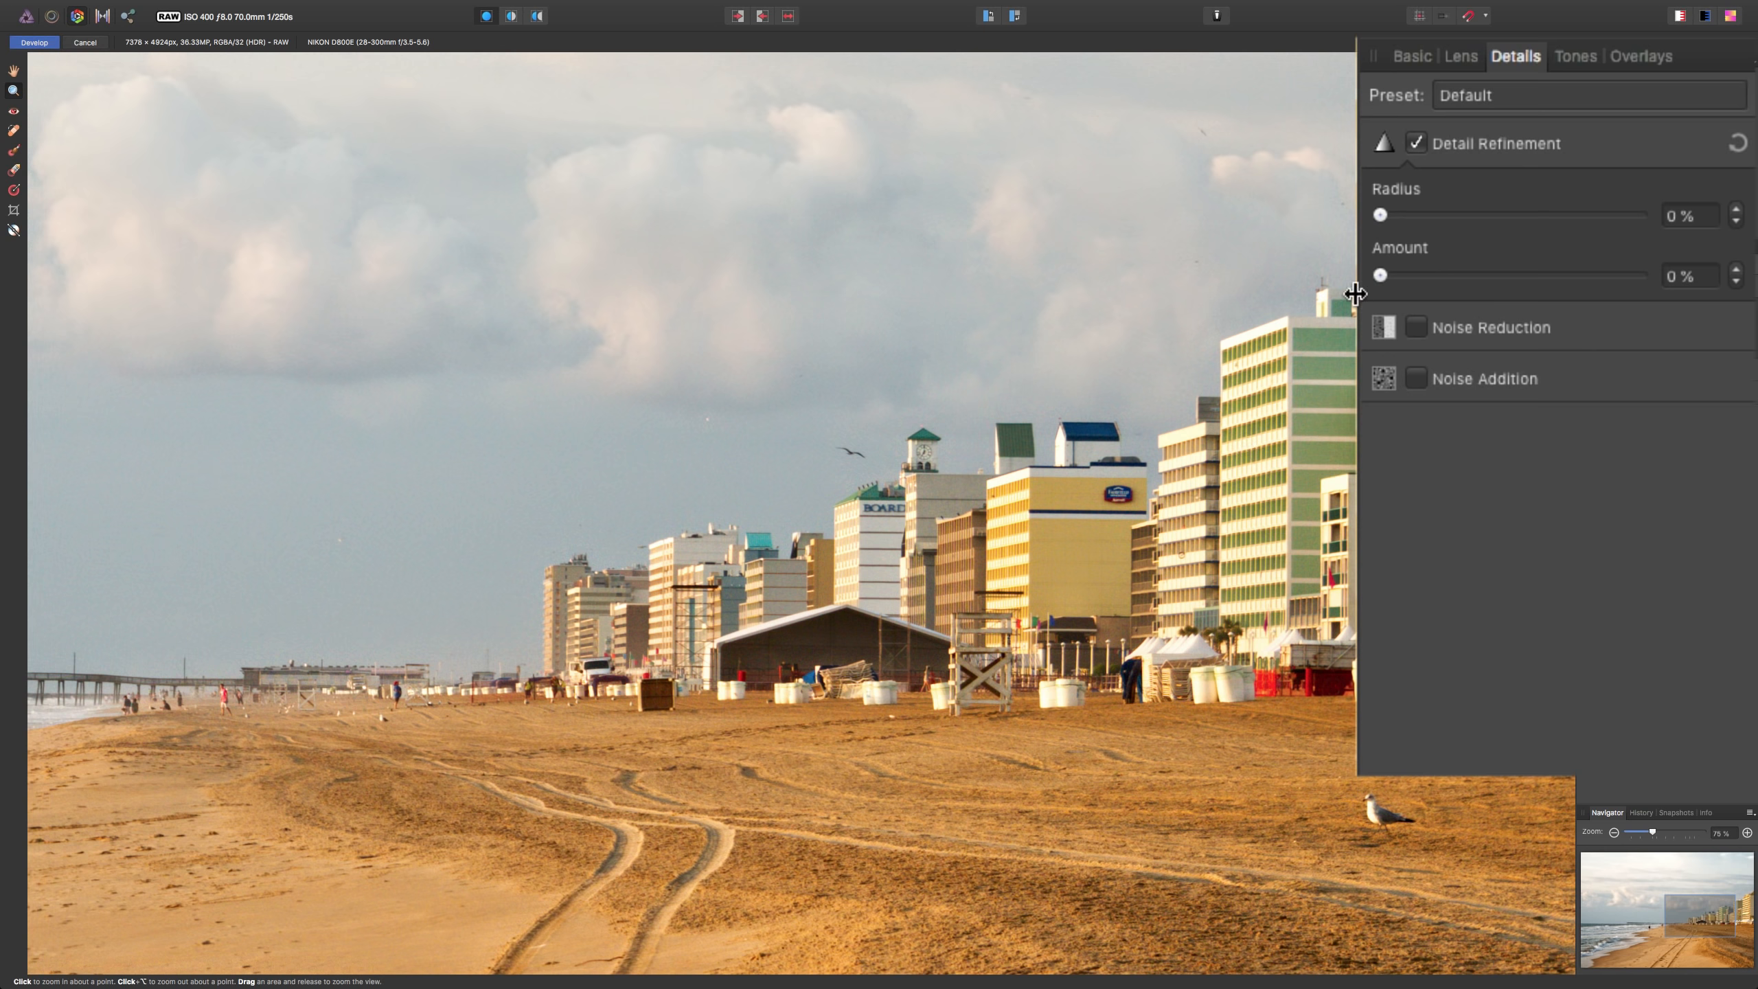
drag(1379, 275, 1640, 275)
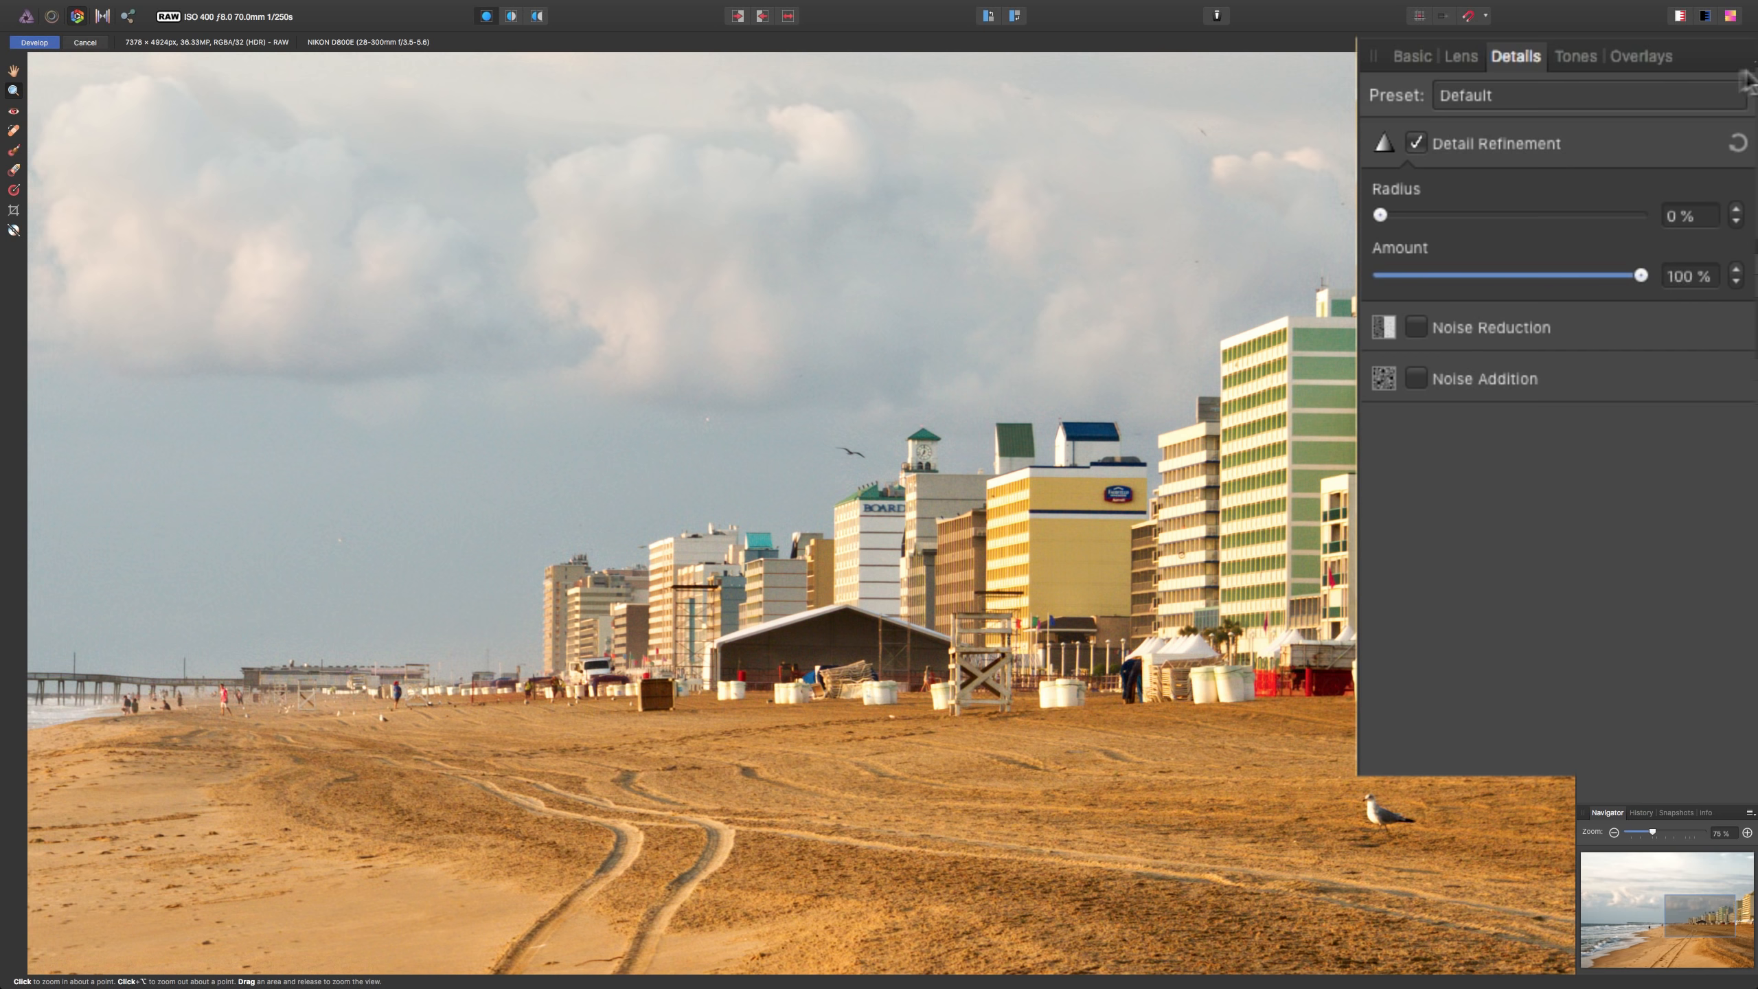
drag(1377, 216, 1456, 218)
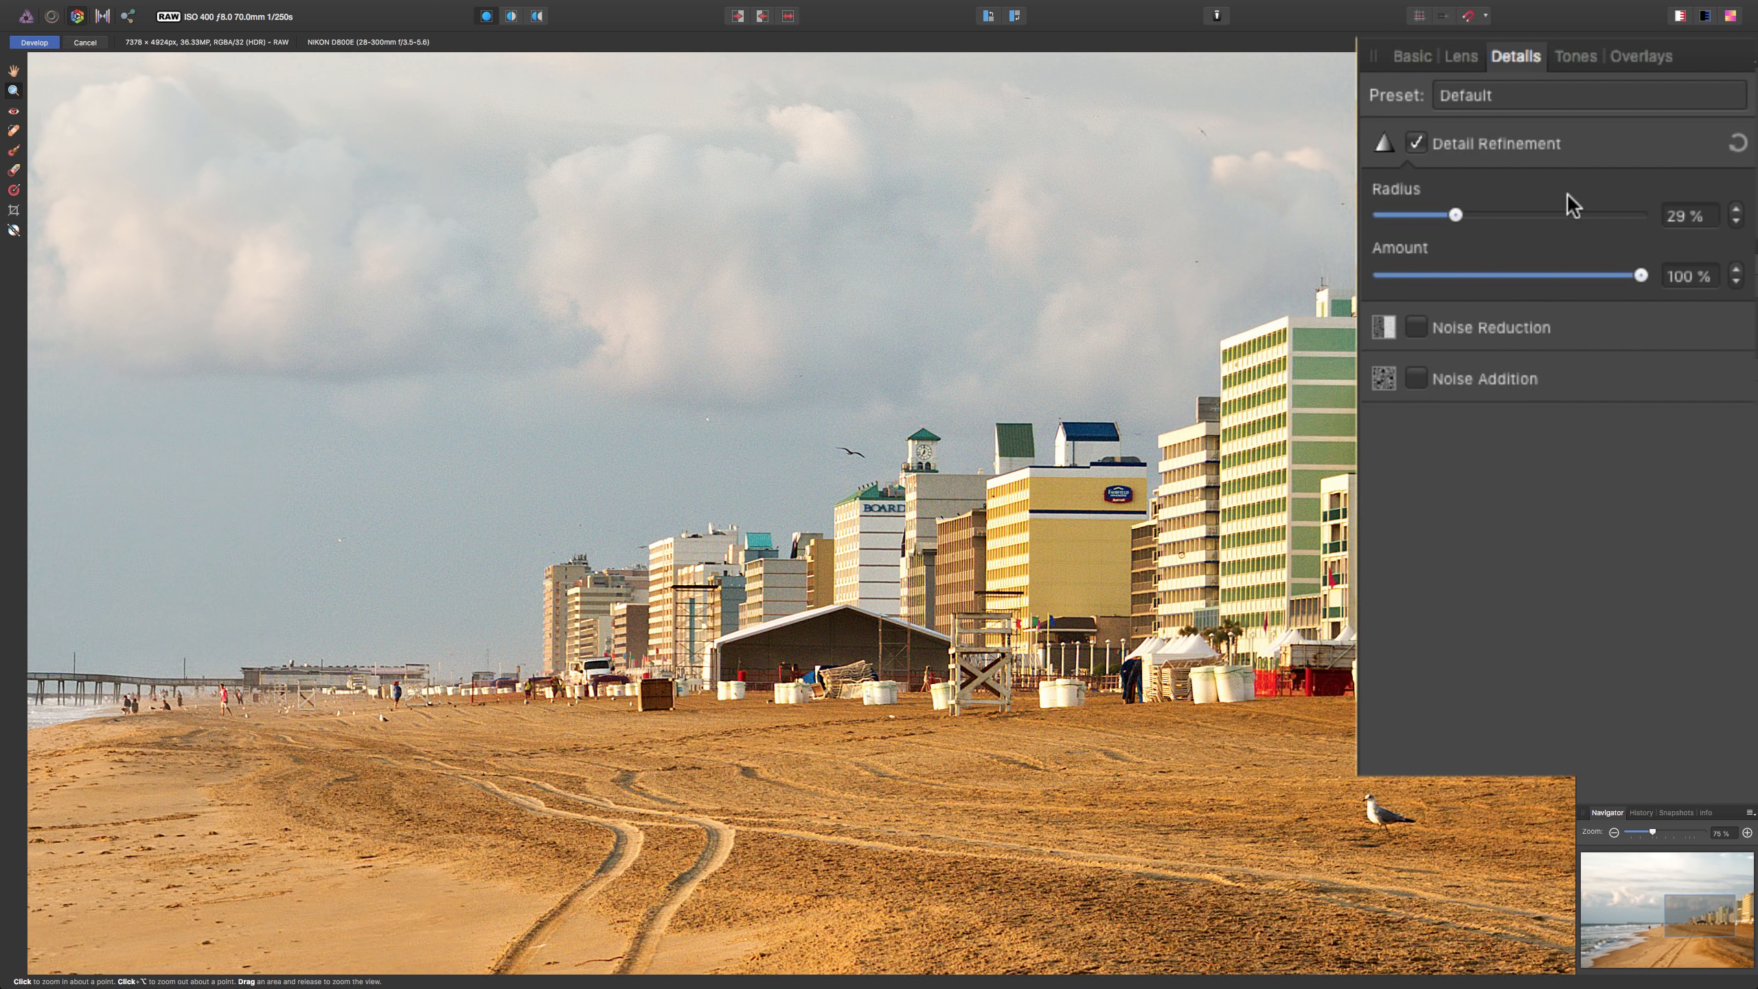
Compare the photo with and without Detail Refinement, and set its Radius to 25 % and Amount to 42 %.
click(1415, 144)
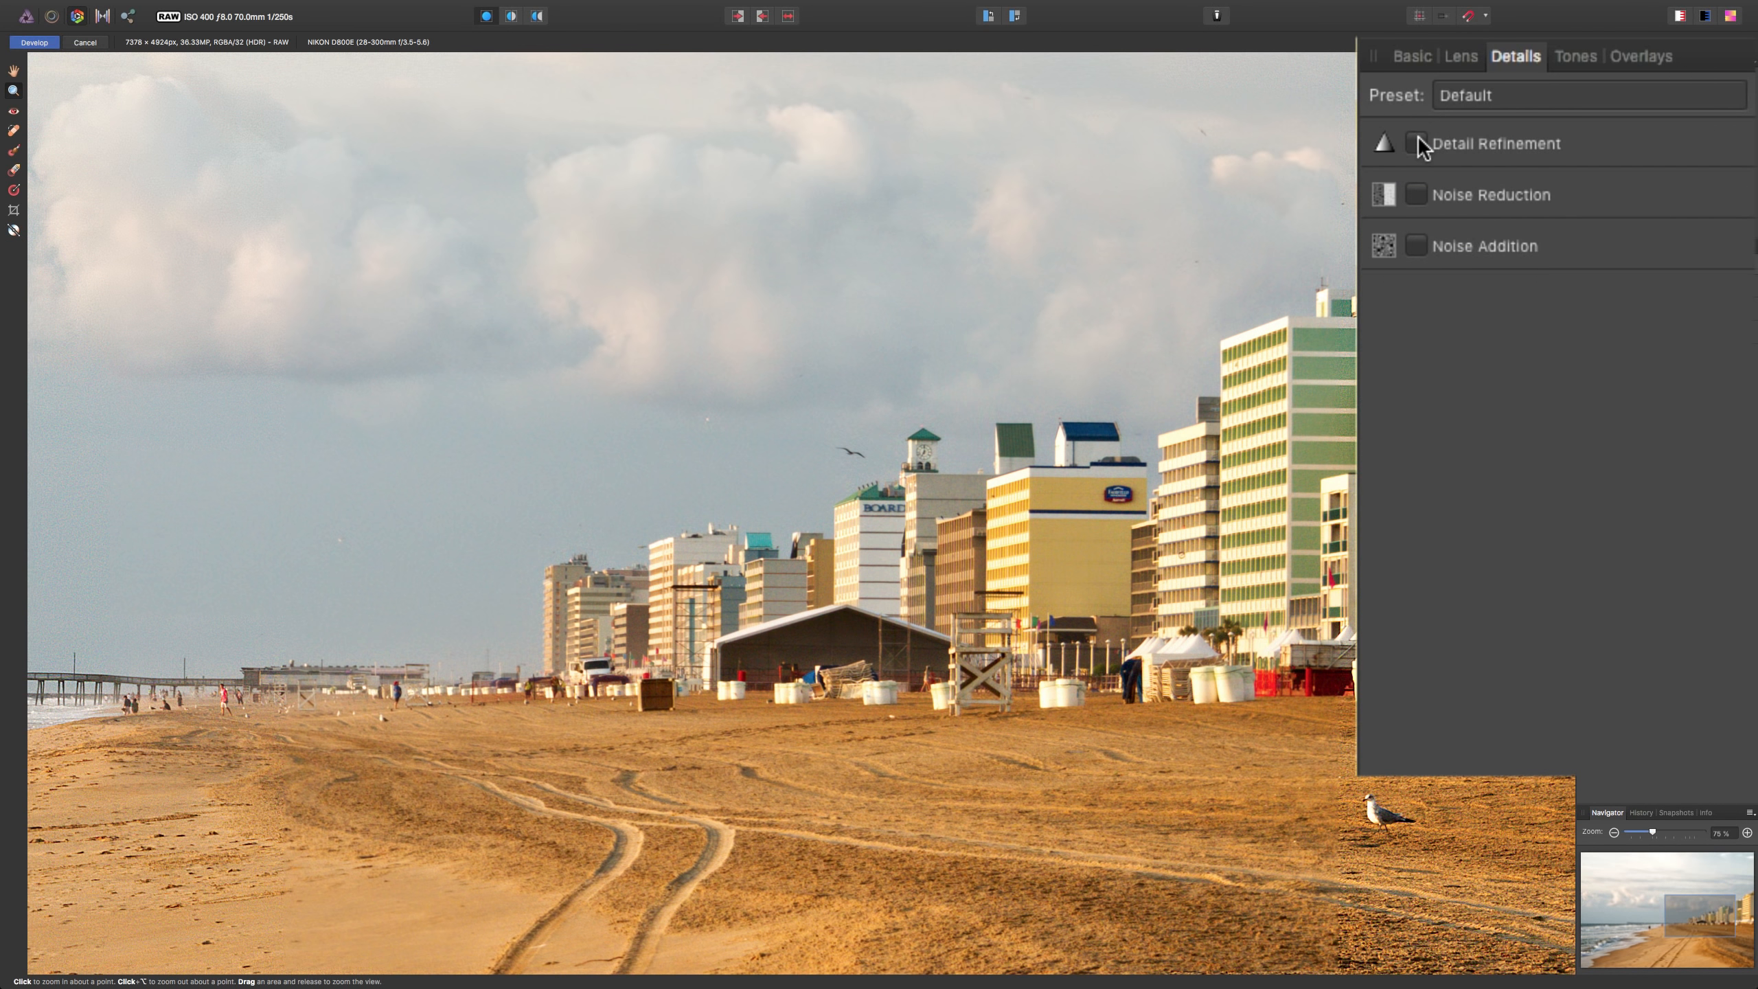
click(1416, 144)
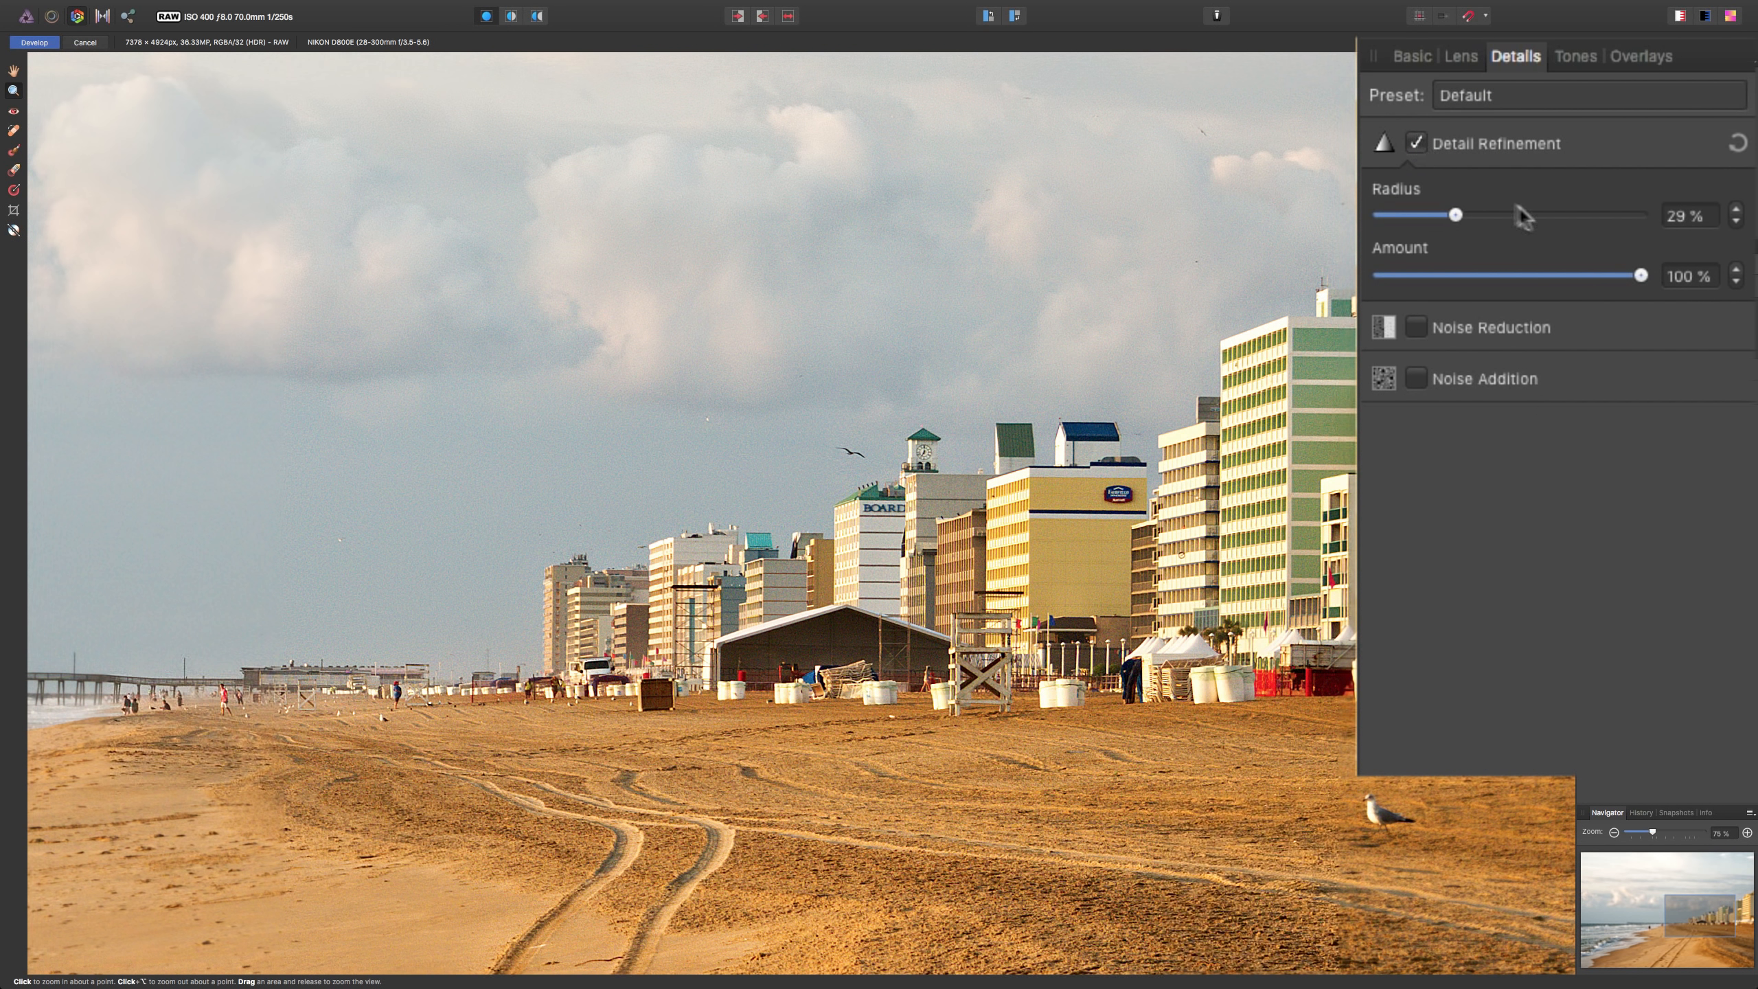
drag(1455, 215, 1444, 216)
drag(1639, 275, 1487, 277)
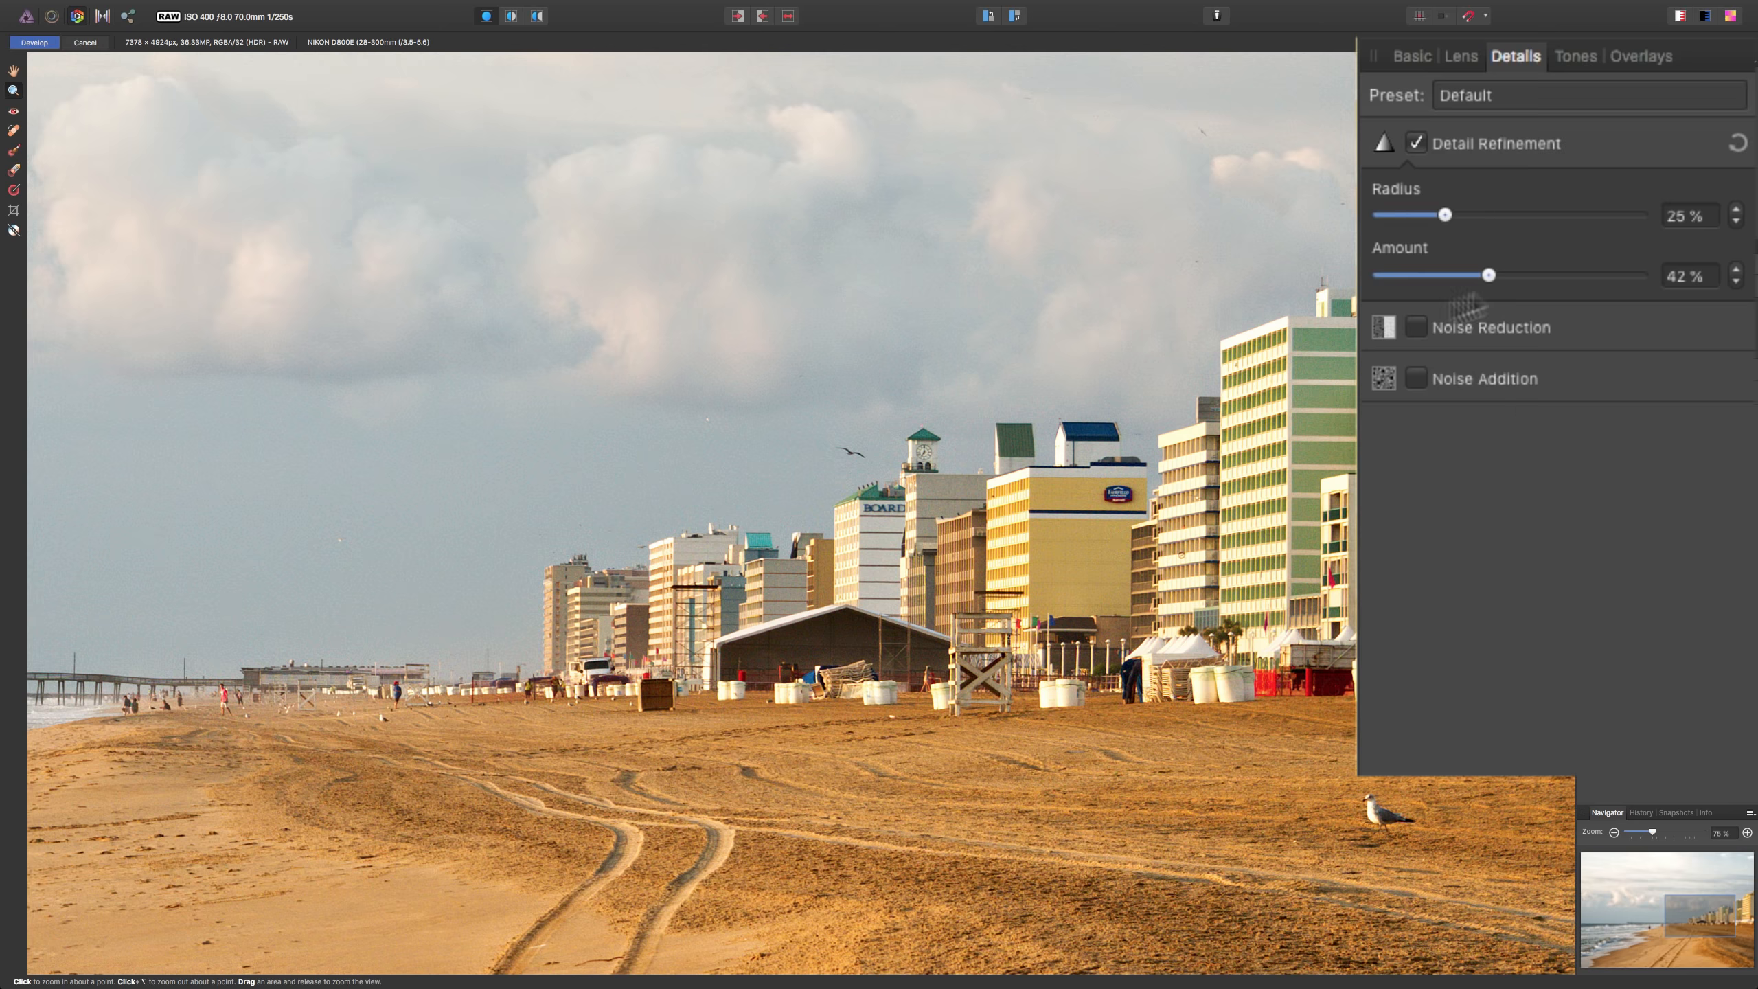
Enable Noise Reduction and try Luminance at 100 %, and at 2000 % with Extreme on, viewing the sky and pier.
click(1417, 328)
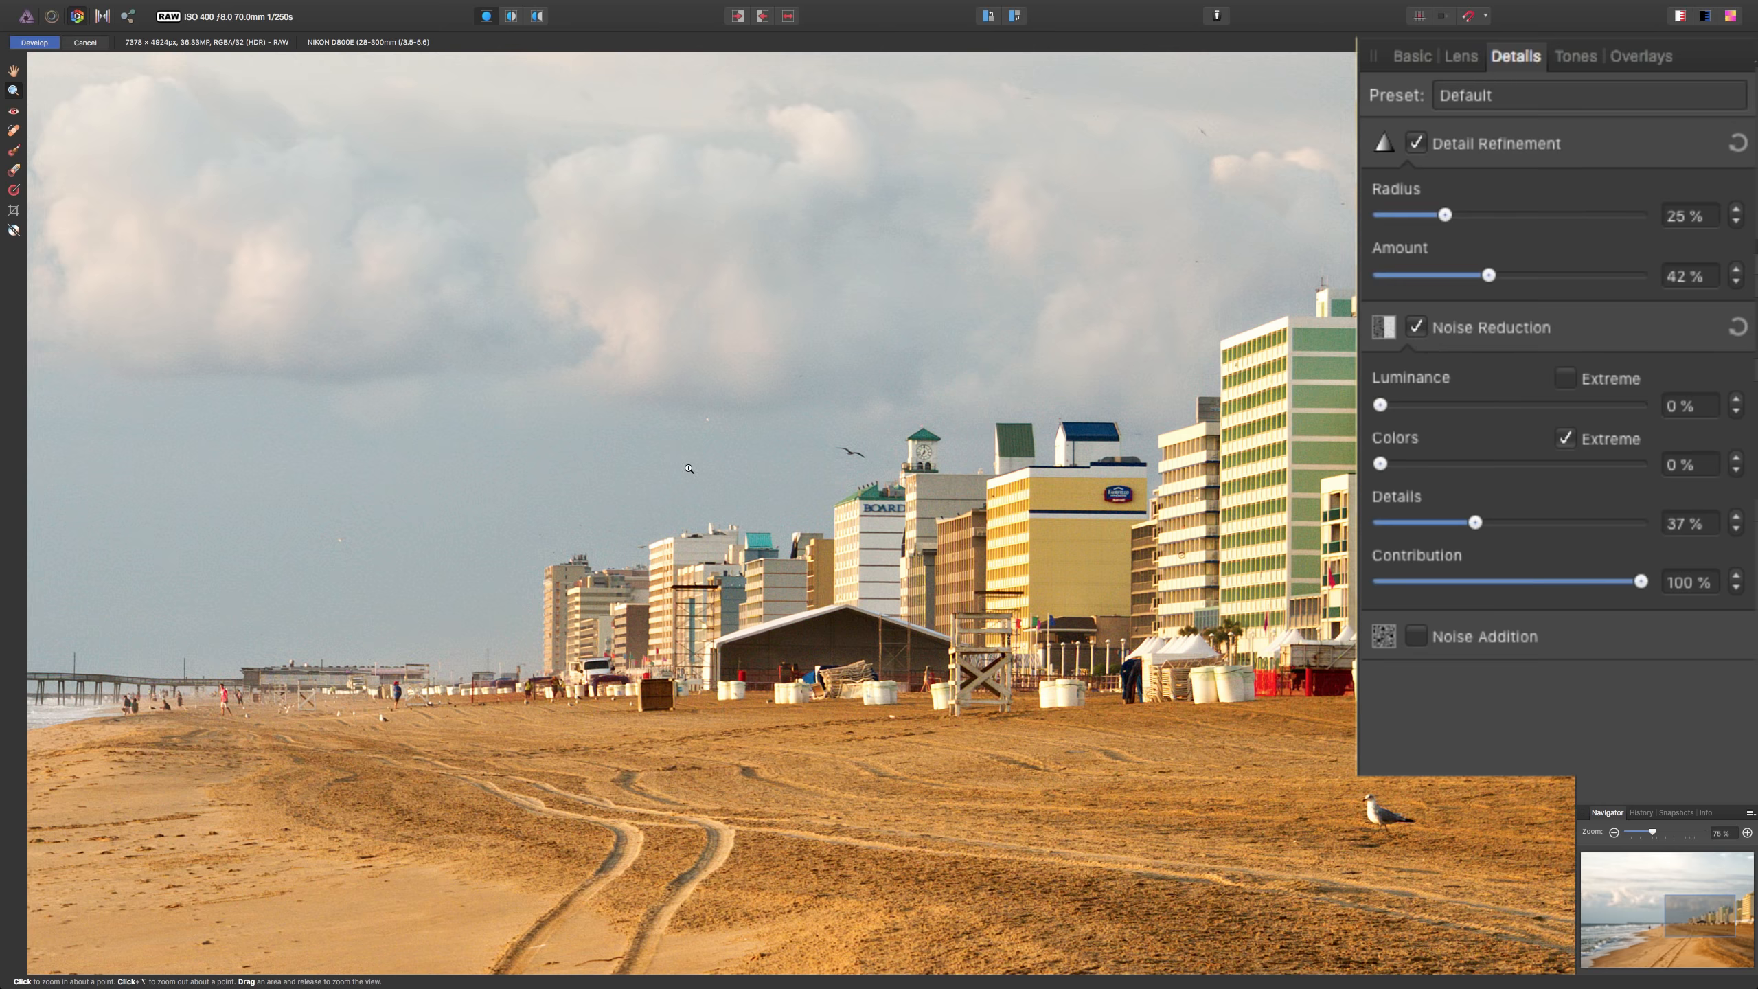
key(h)
drag(386, 263, 1043, 286)
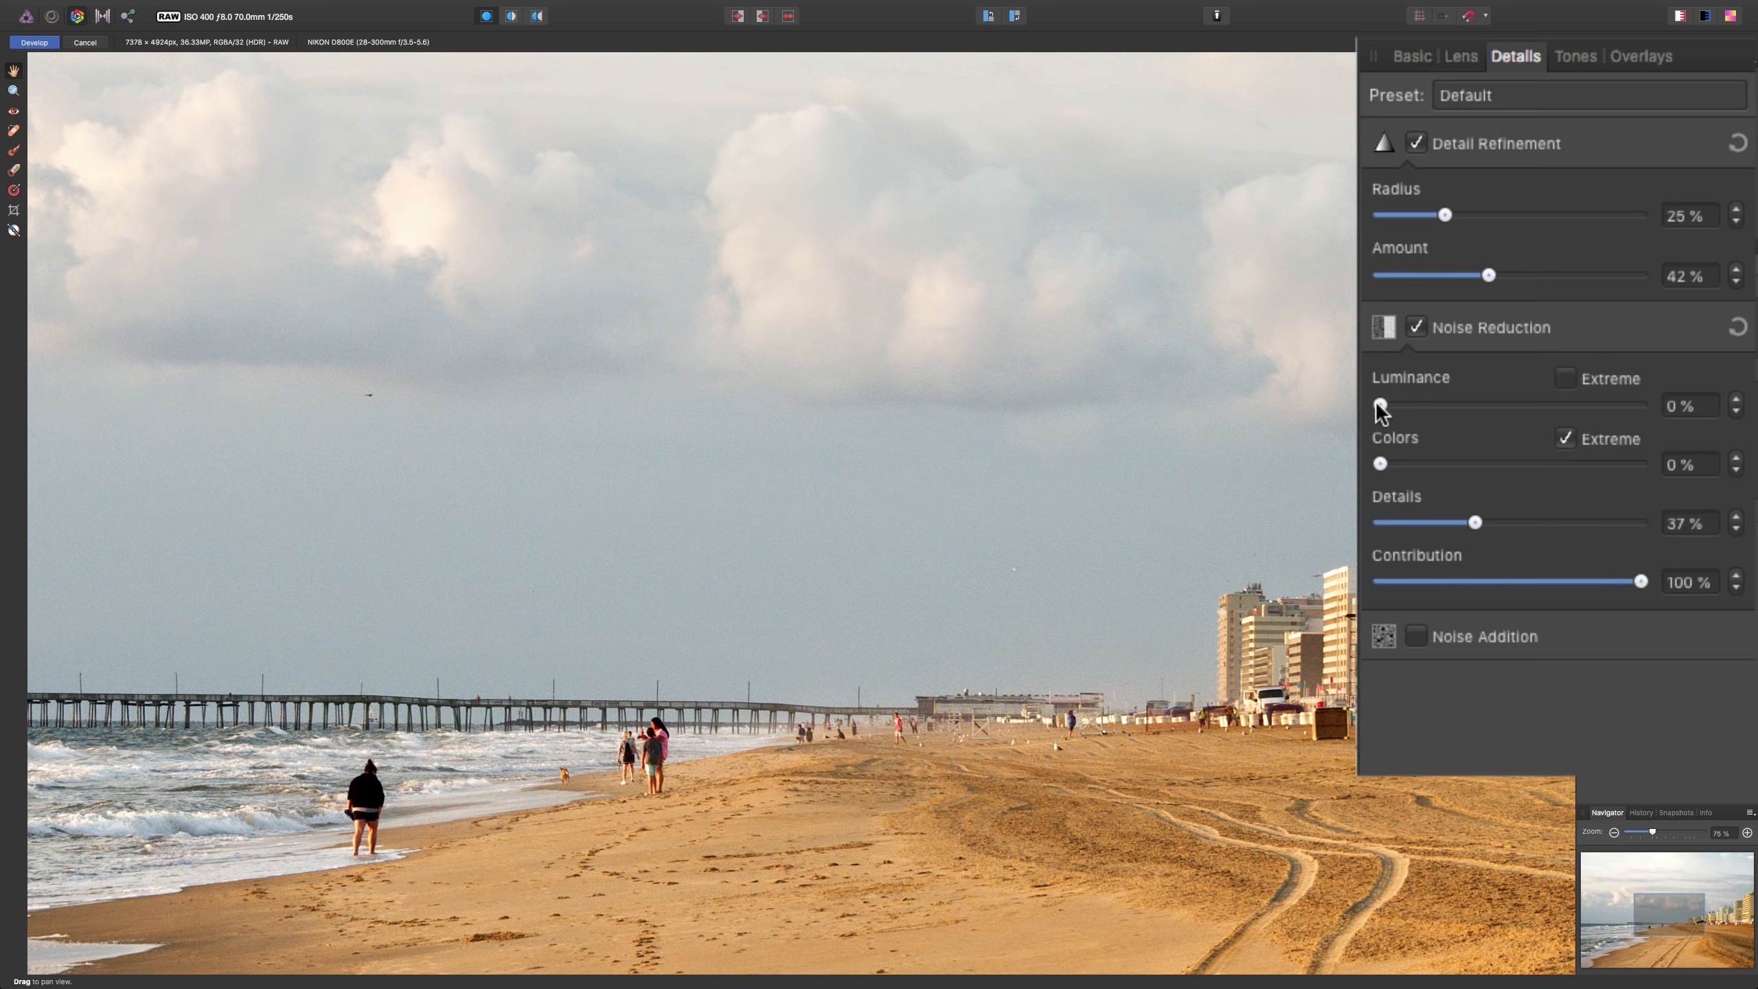
drag(1380, 405, 1668, 409)
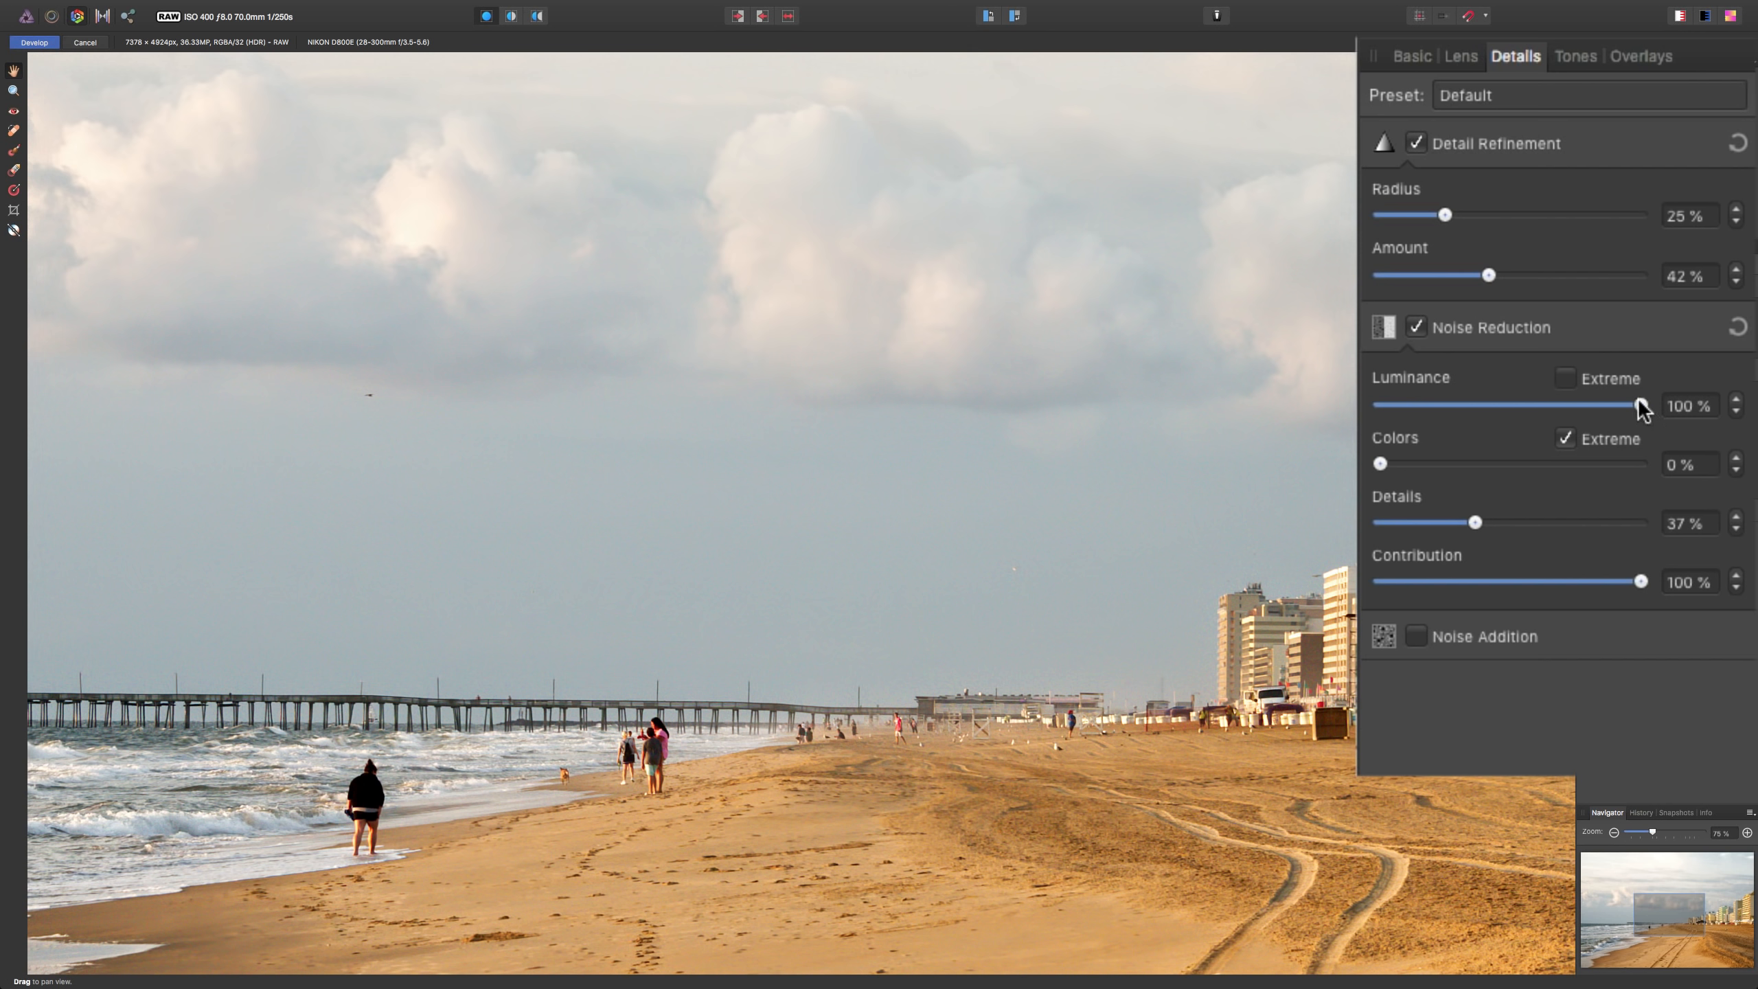
click(1573, 378)
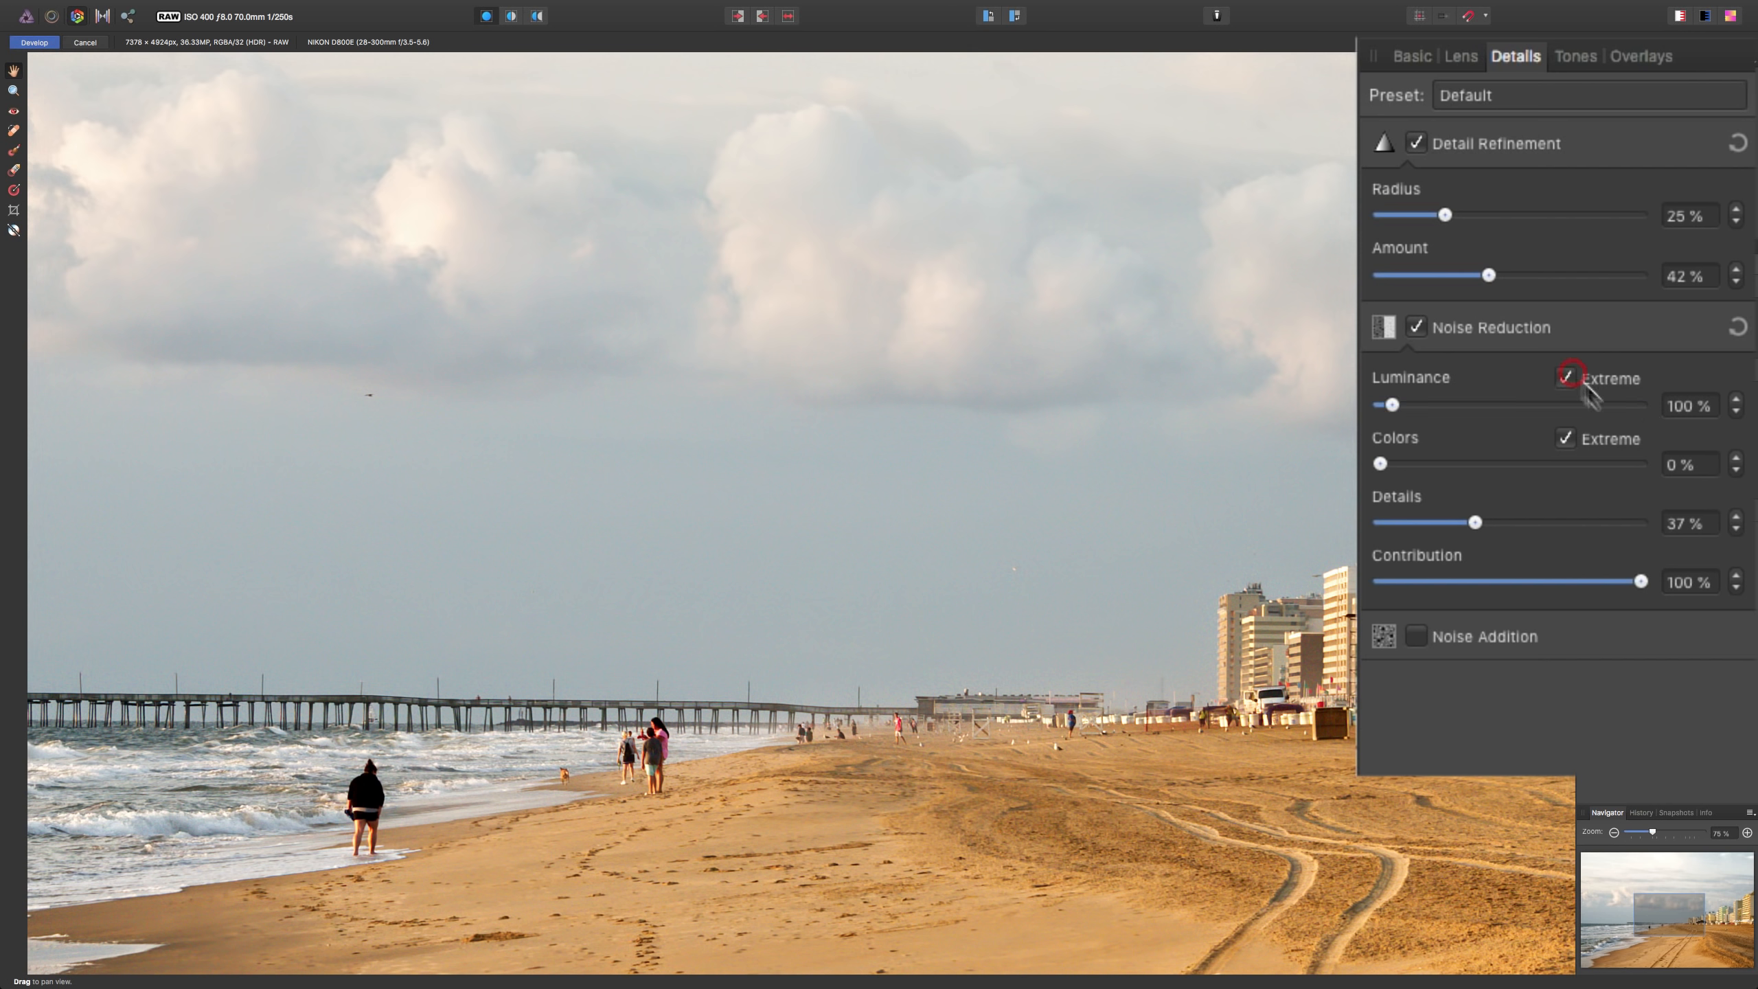
drag(1389, 405, 1715, 439)
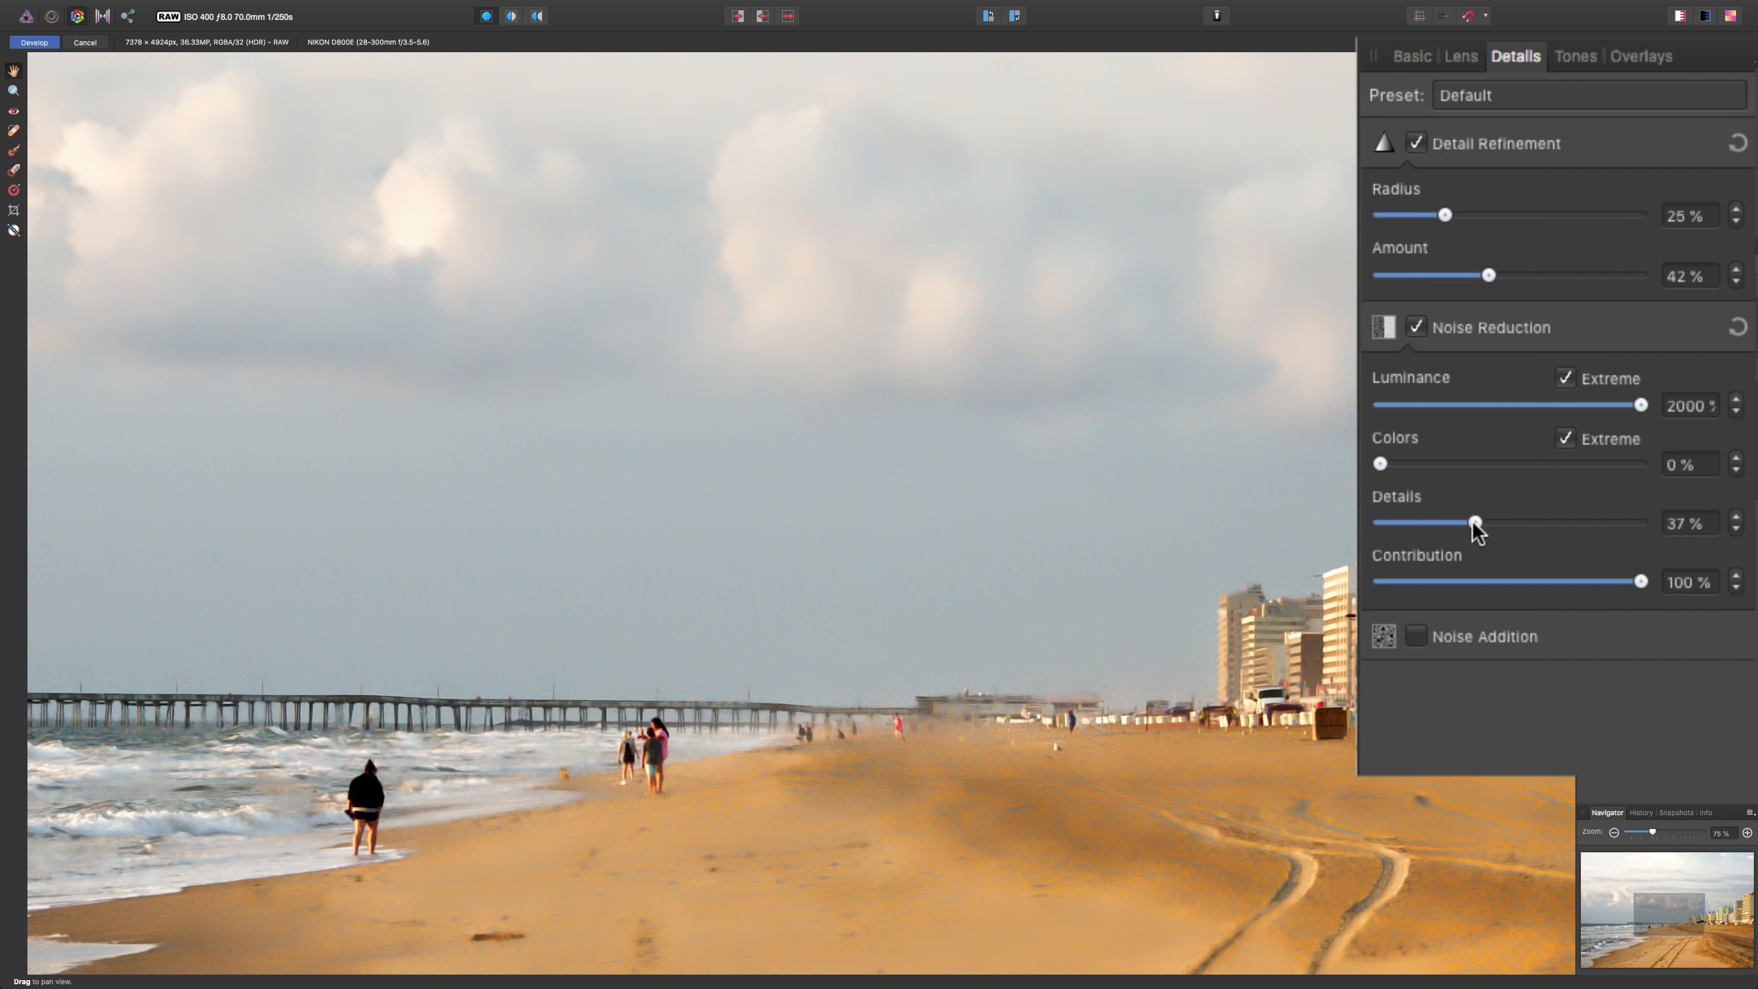
Try noise reduction Details at 100 %, return it to 37 %, and reset Luminance to 0 % with Extreme off.
drag(1475, 522, 1657, 532)
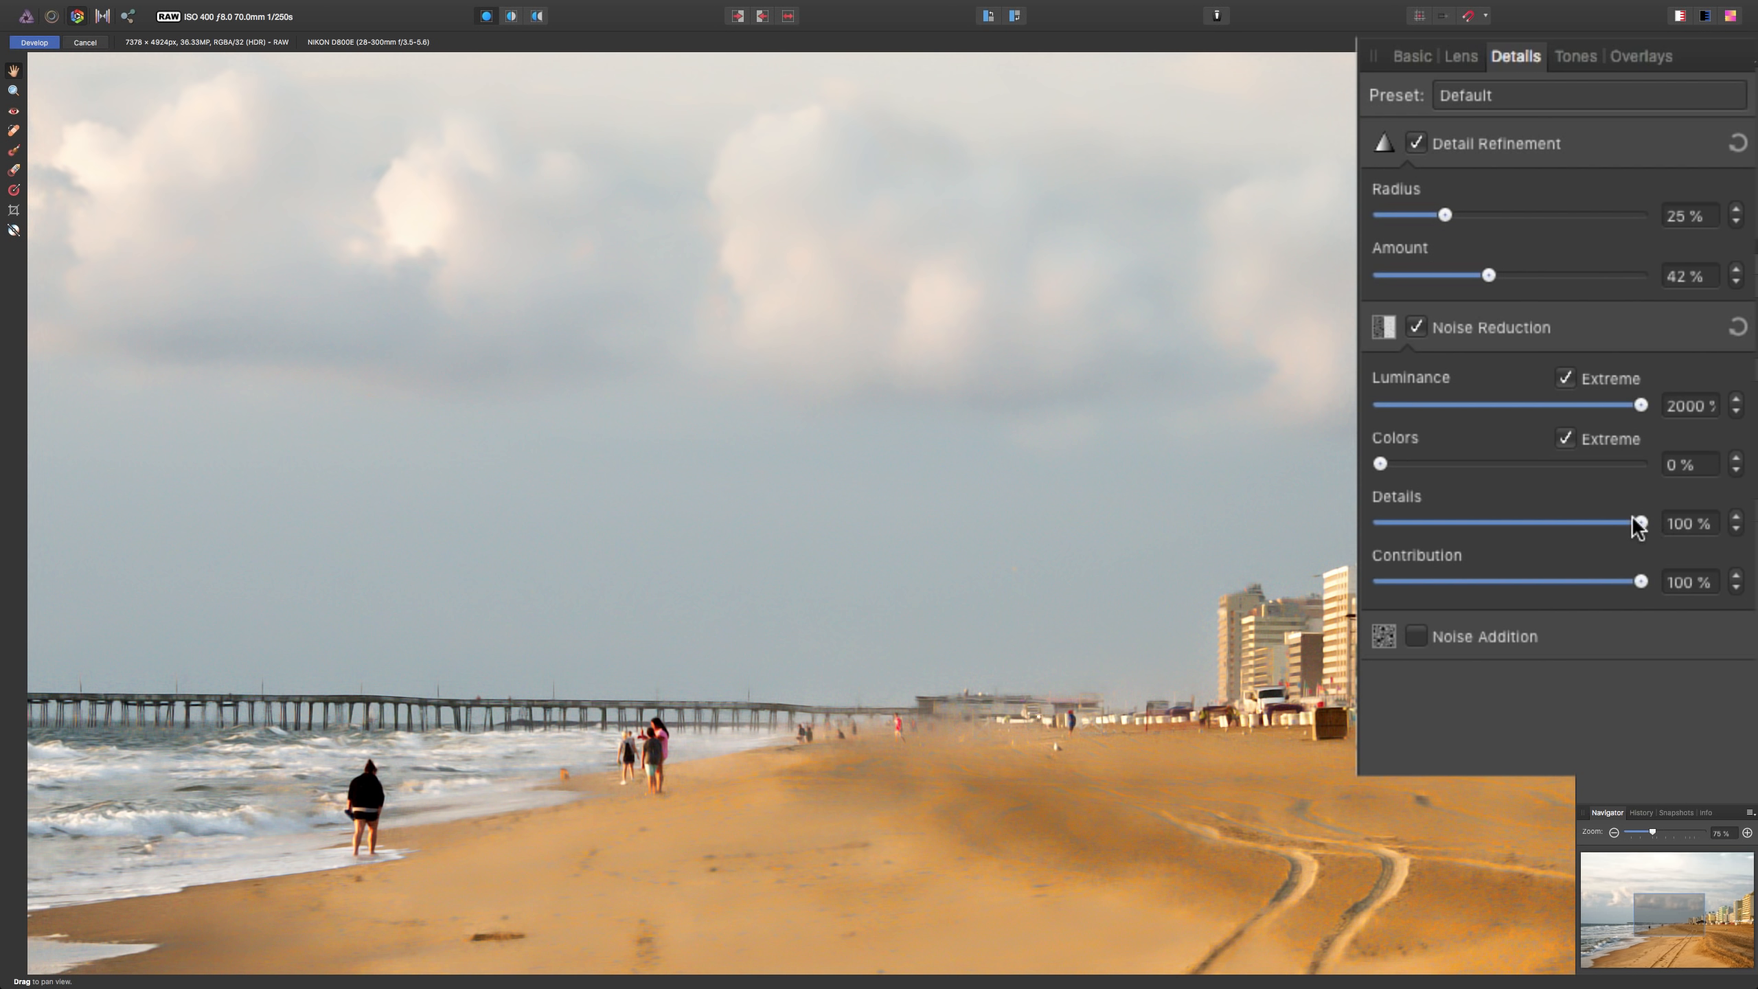
drag(1637, 521, 1475, 523)
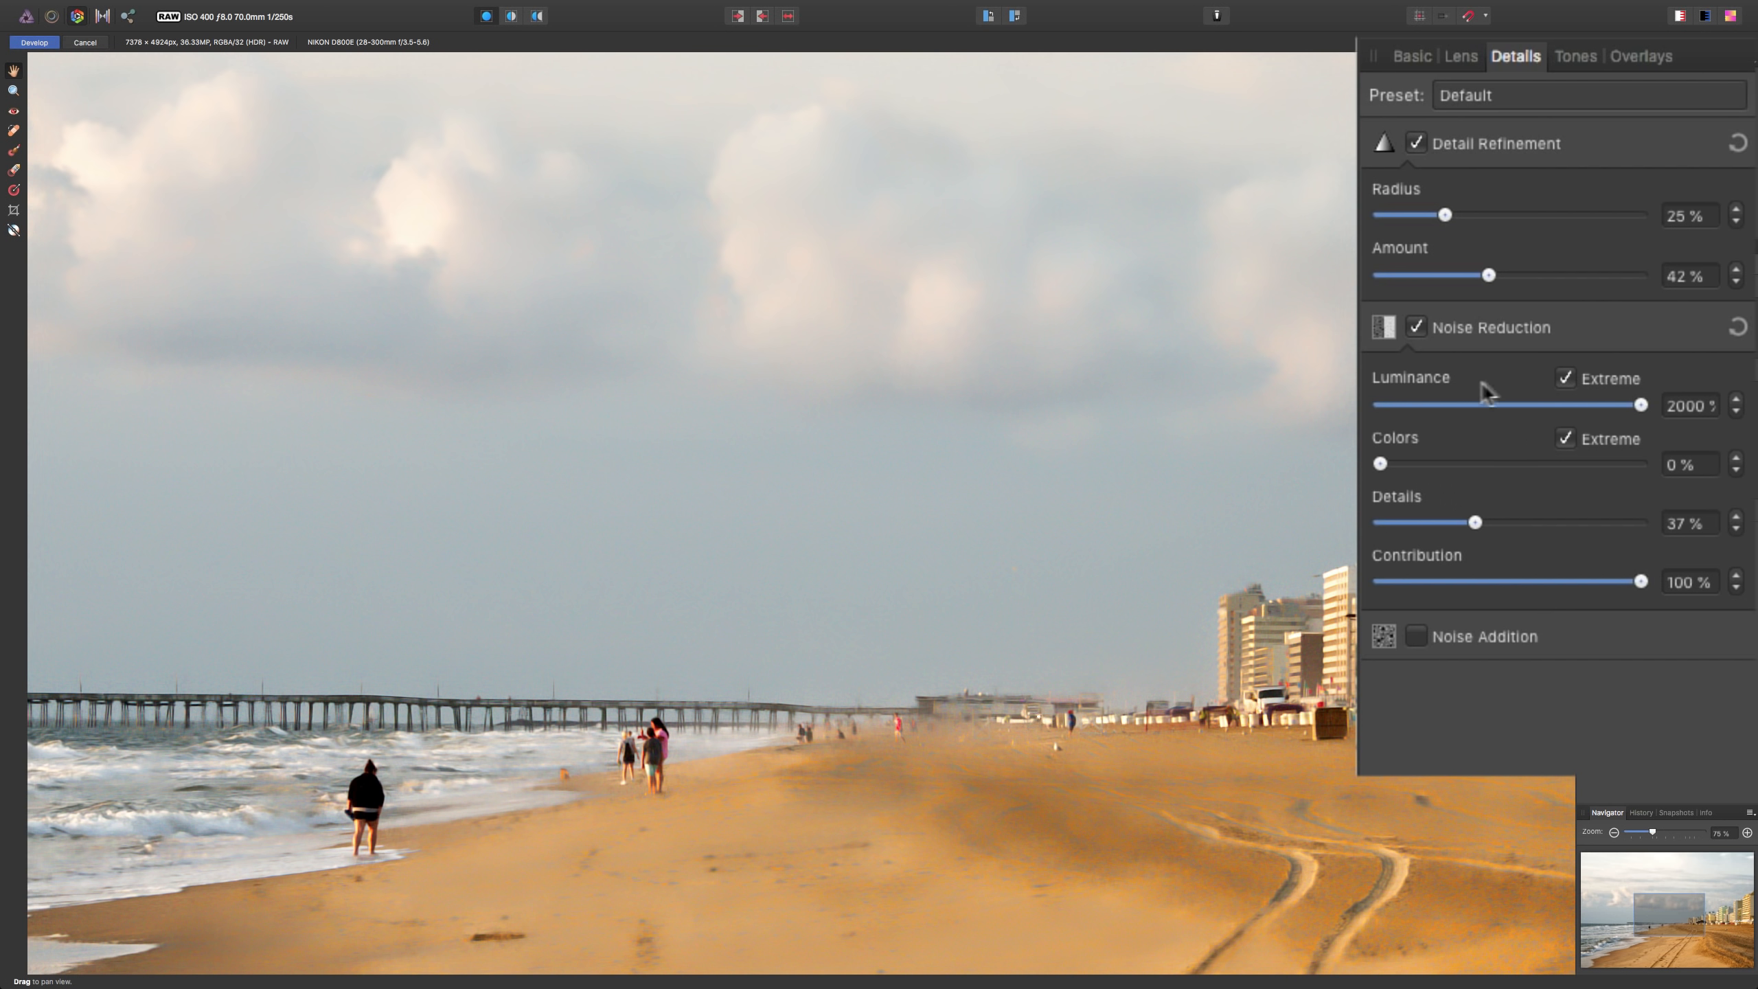
click(1563, 377)
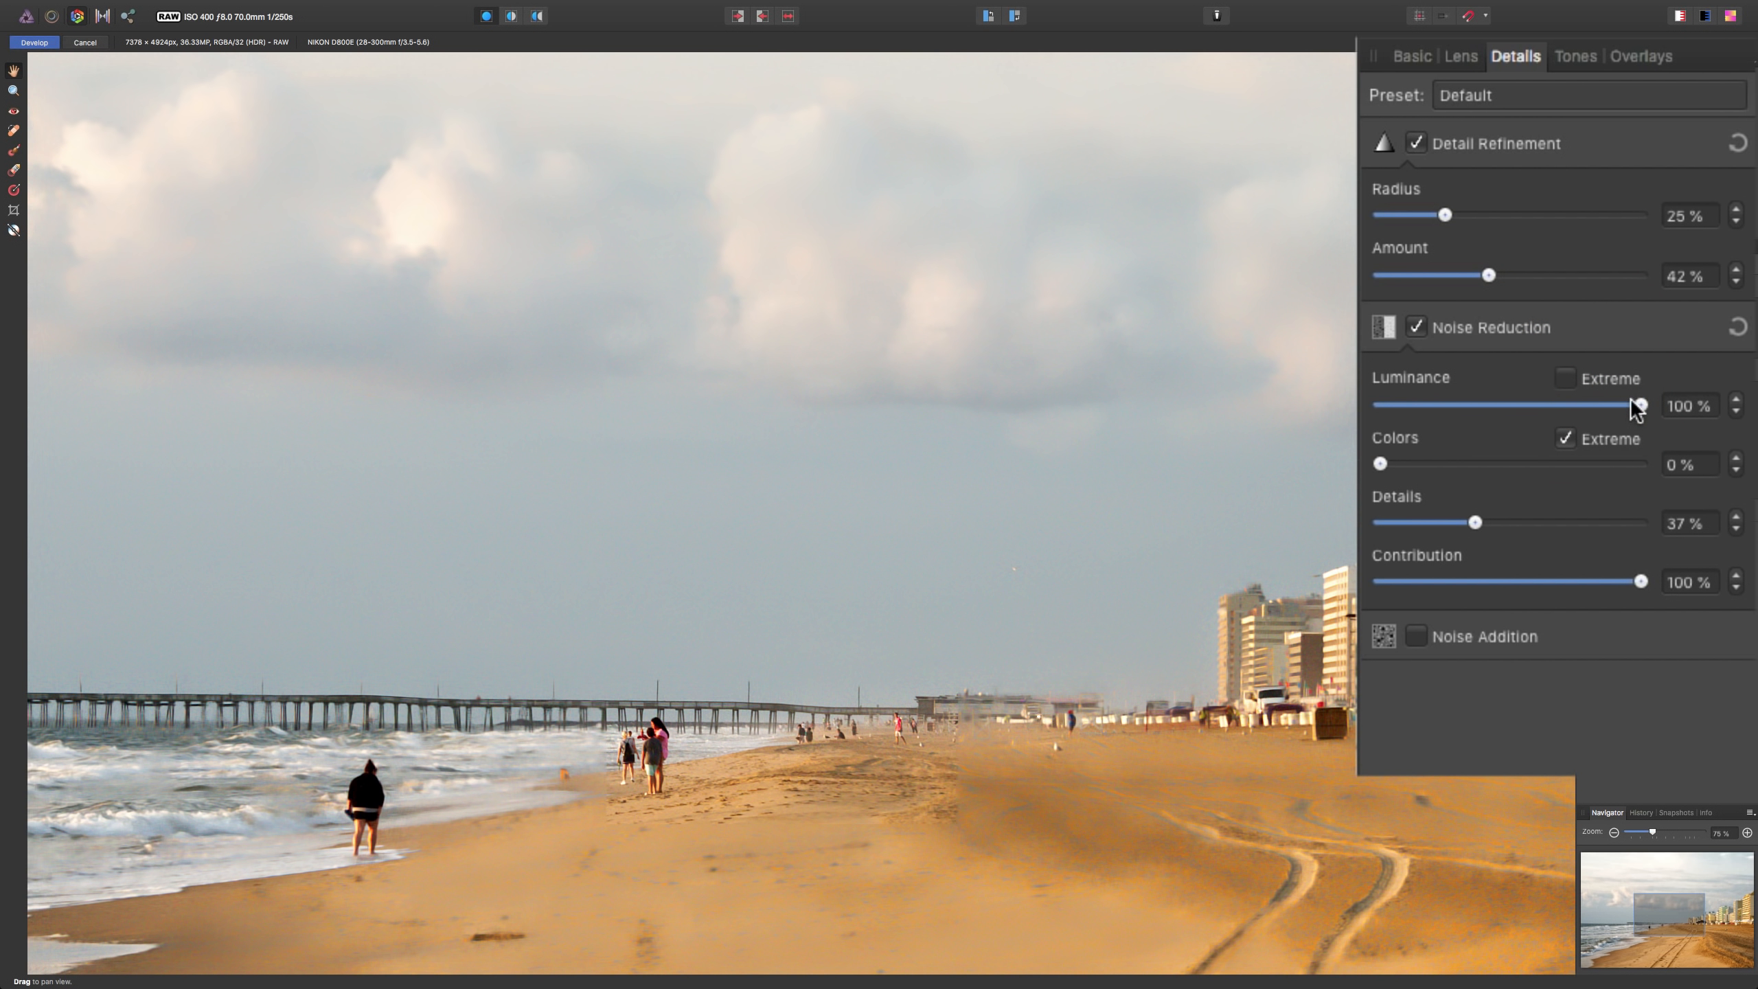
drag(1641, 405, 1378, 406)
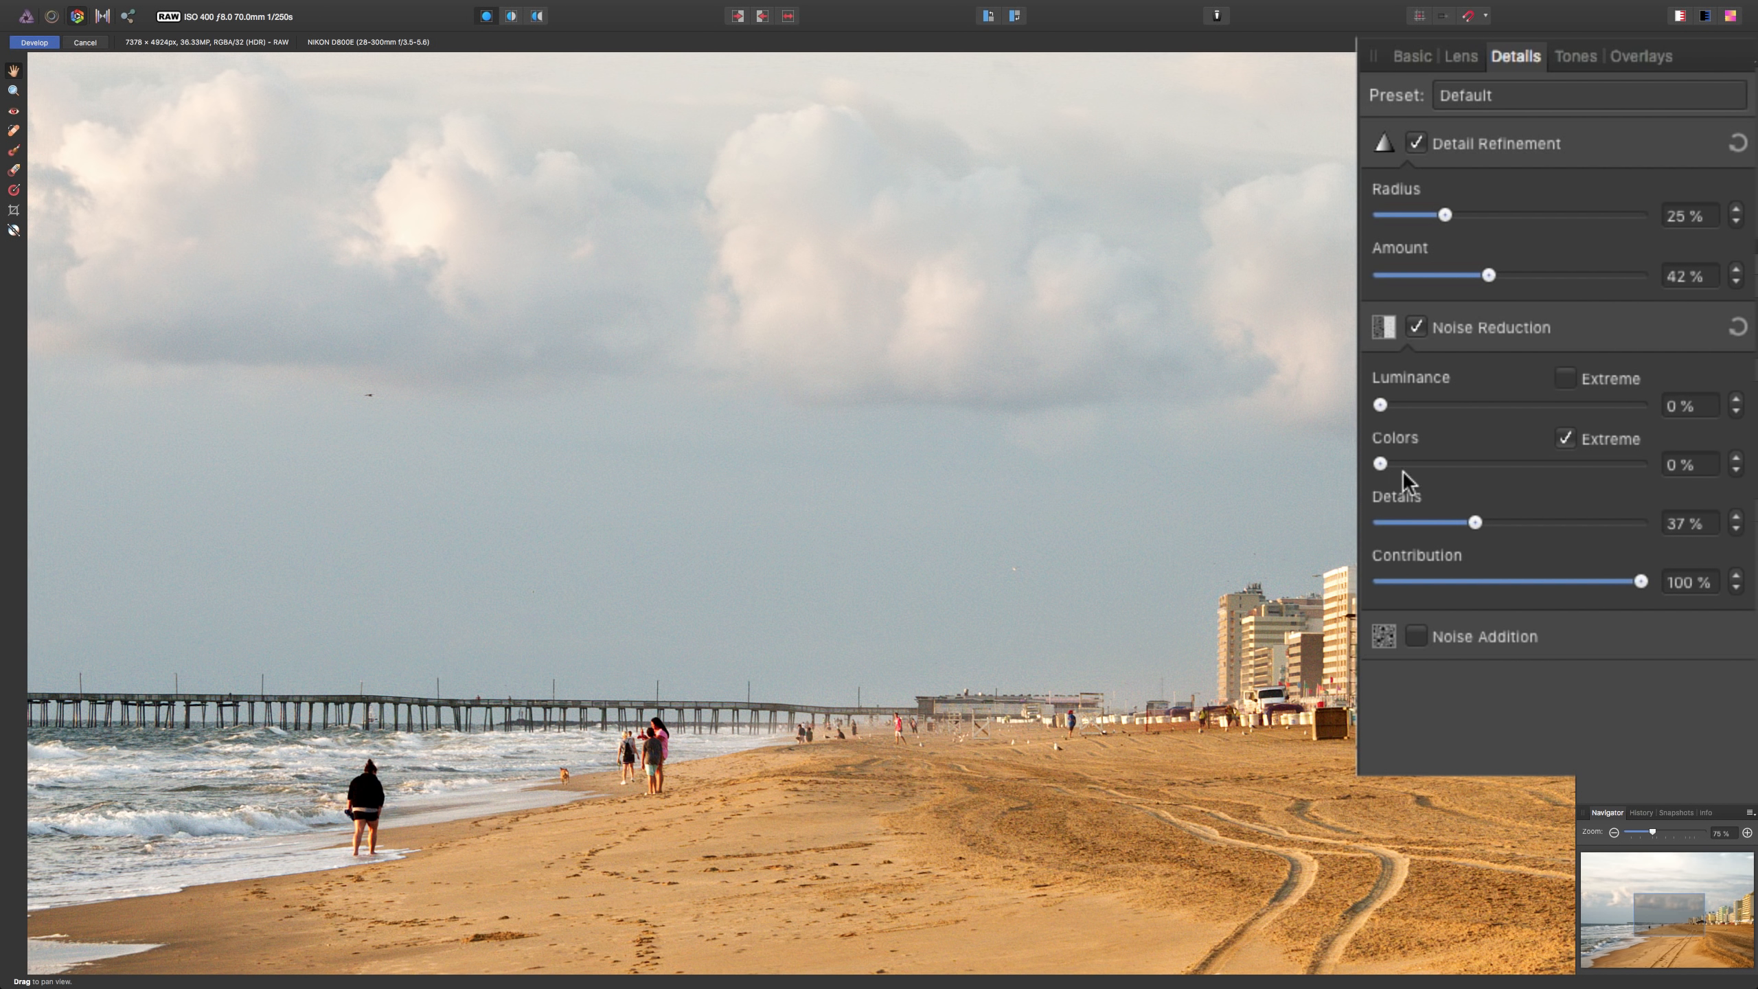
Set the noise reduction Colors to 2000 % and inspect its effect on the beachfront buildings.
drag(1381, 466, 1745, 477)
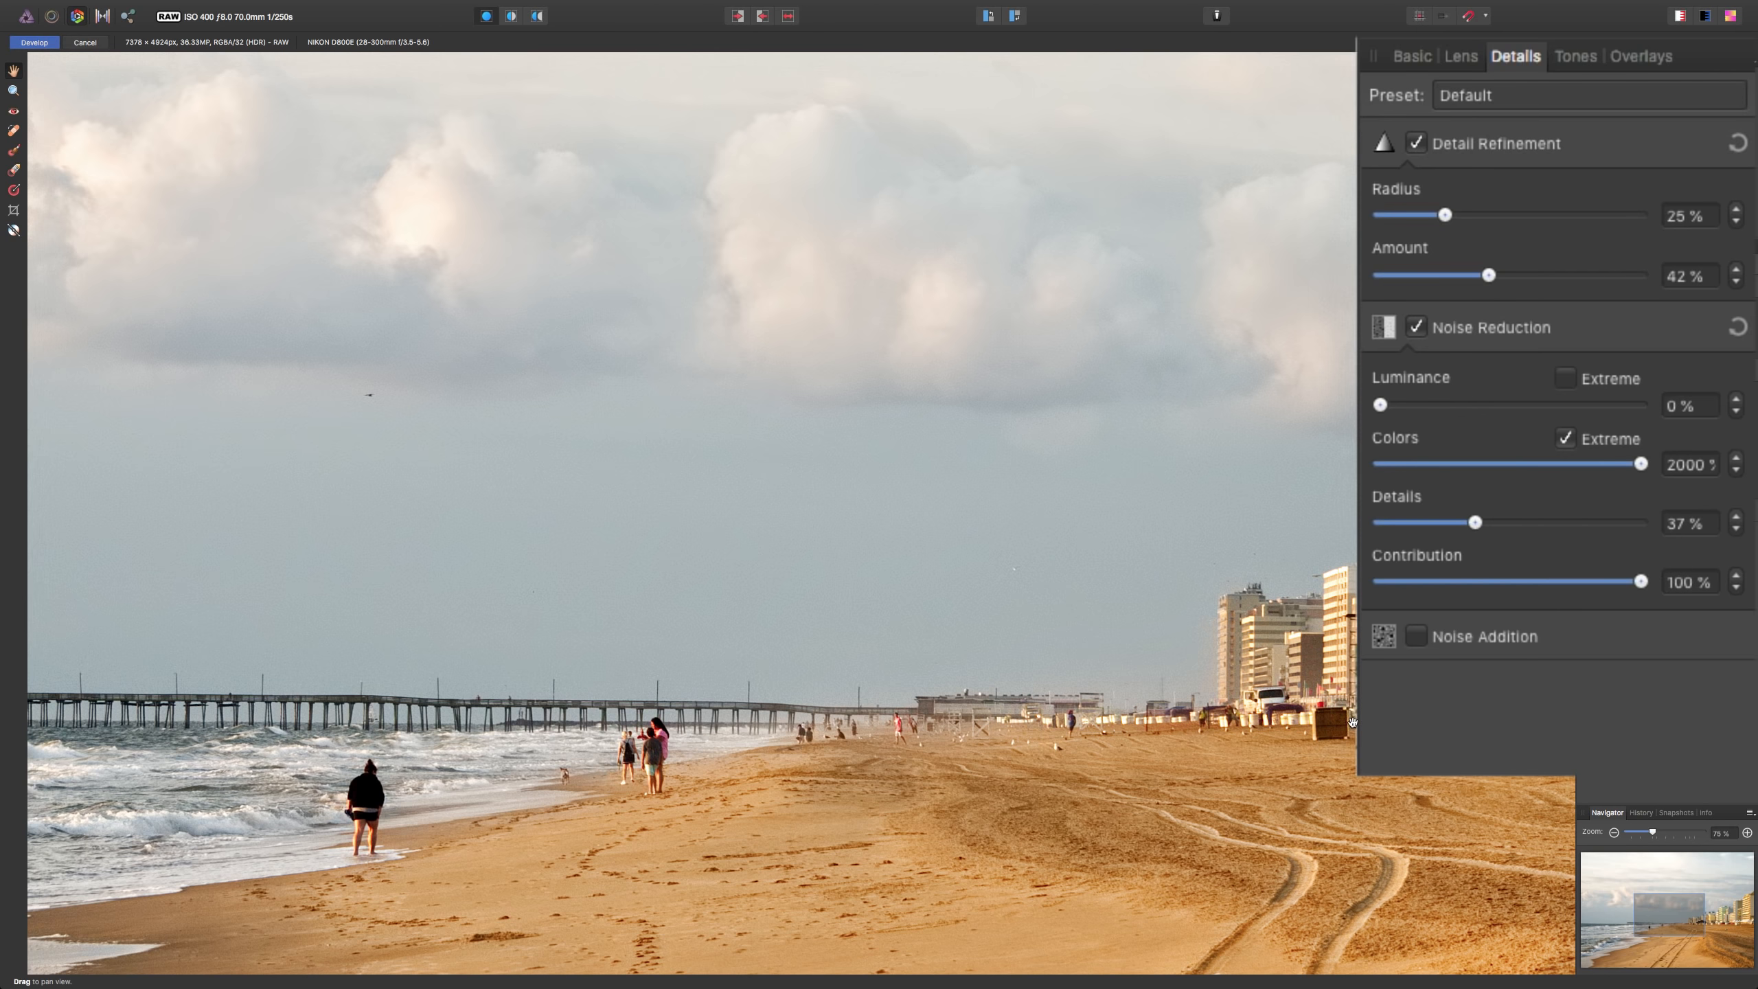
drag(1352, 722, 653, 625)
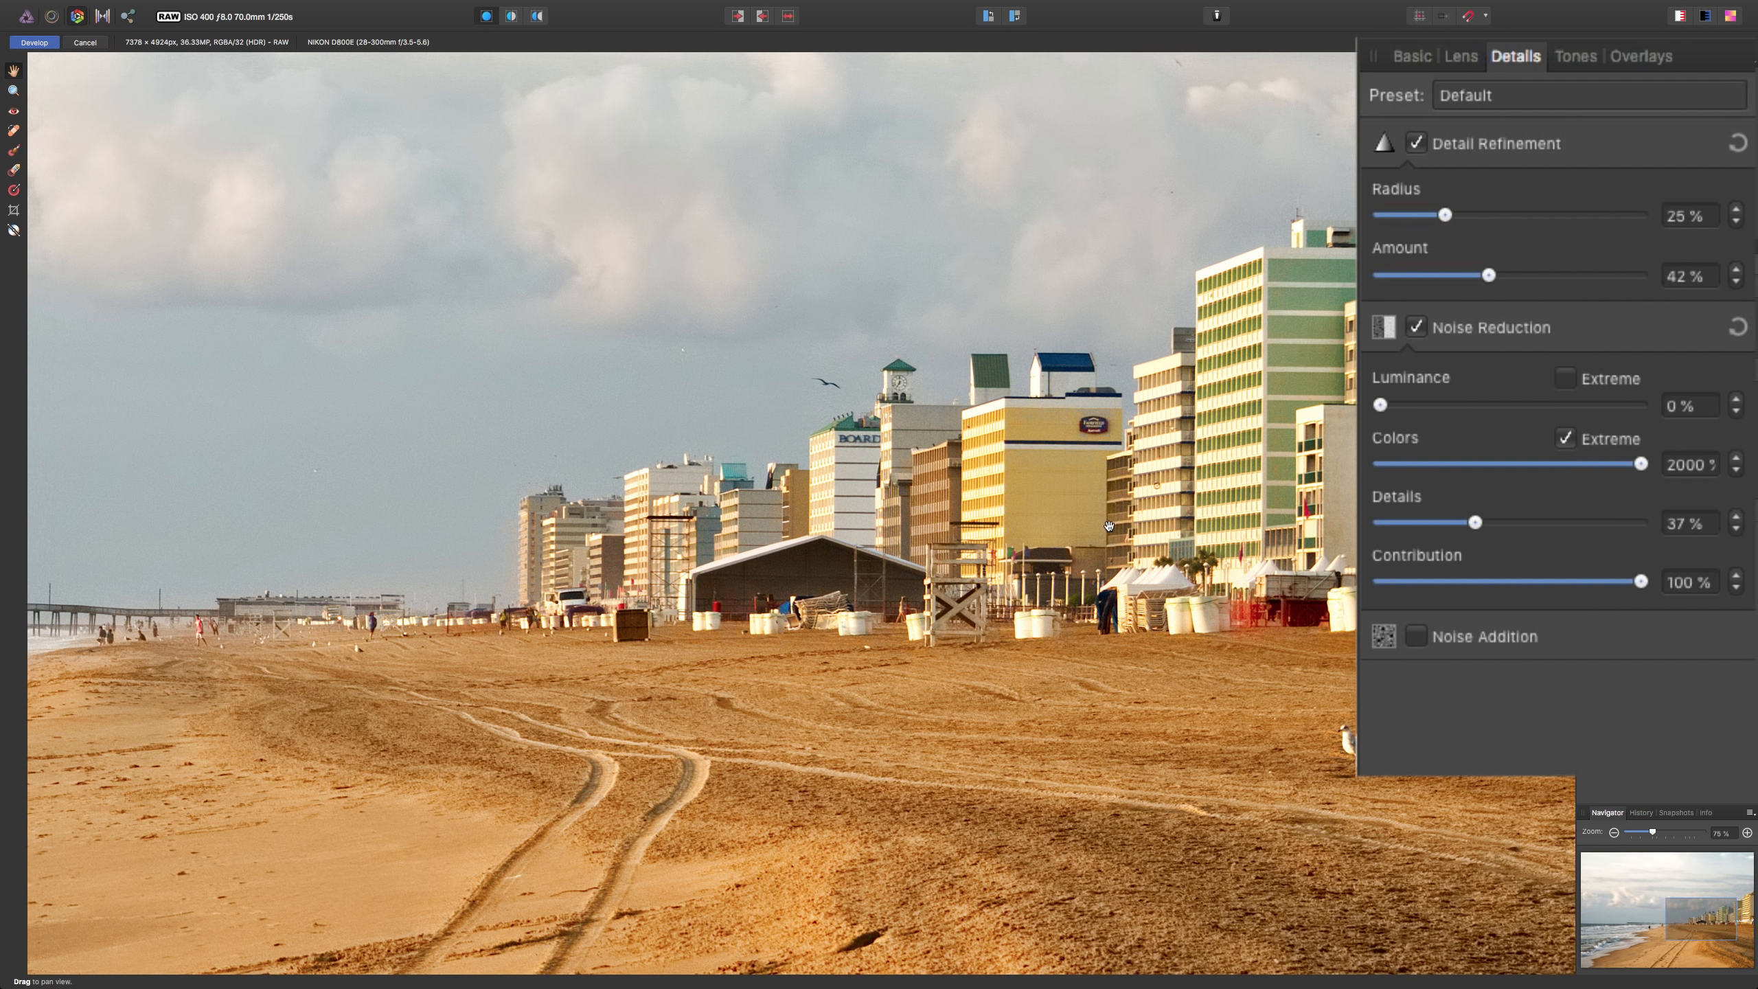
scroll(1414, 367, down, 1)
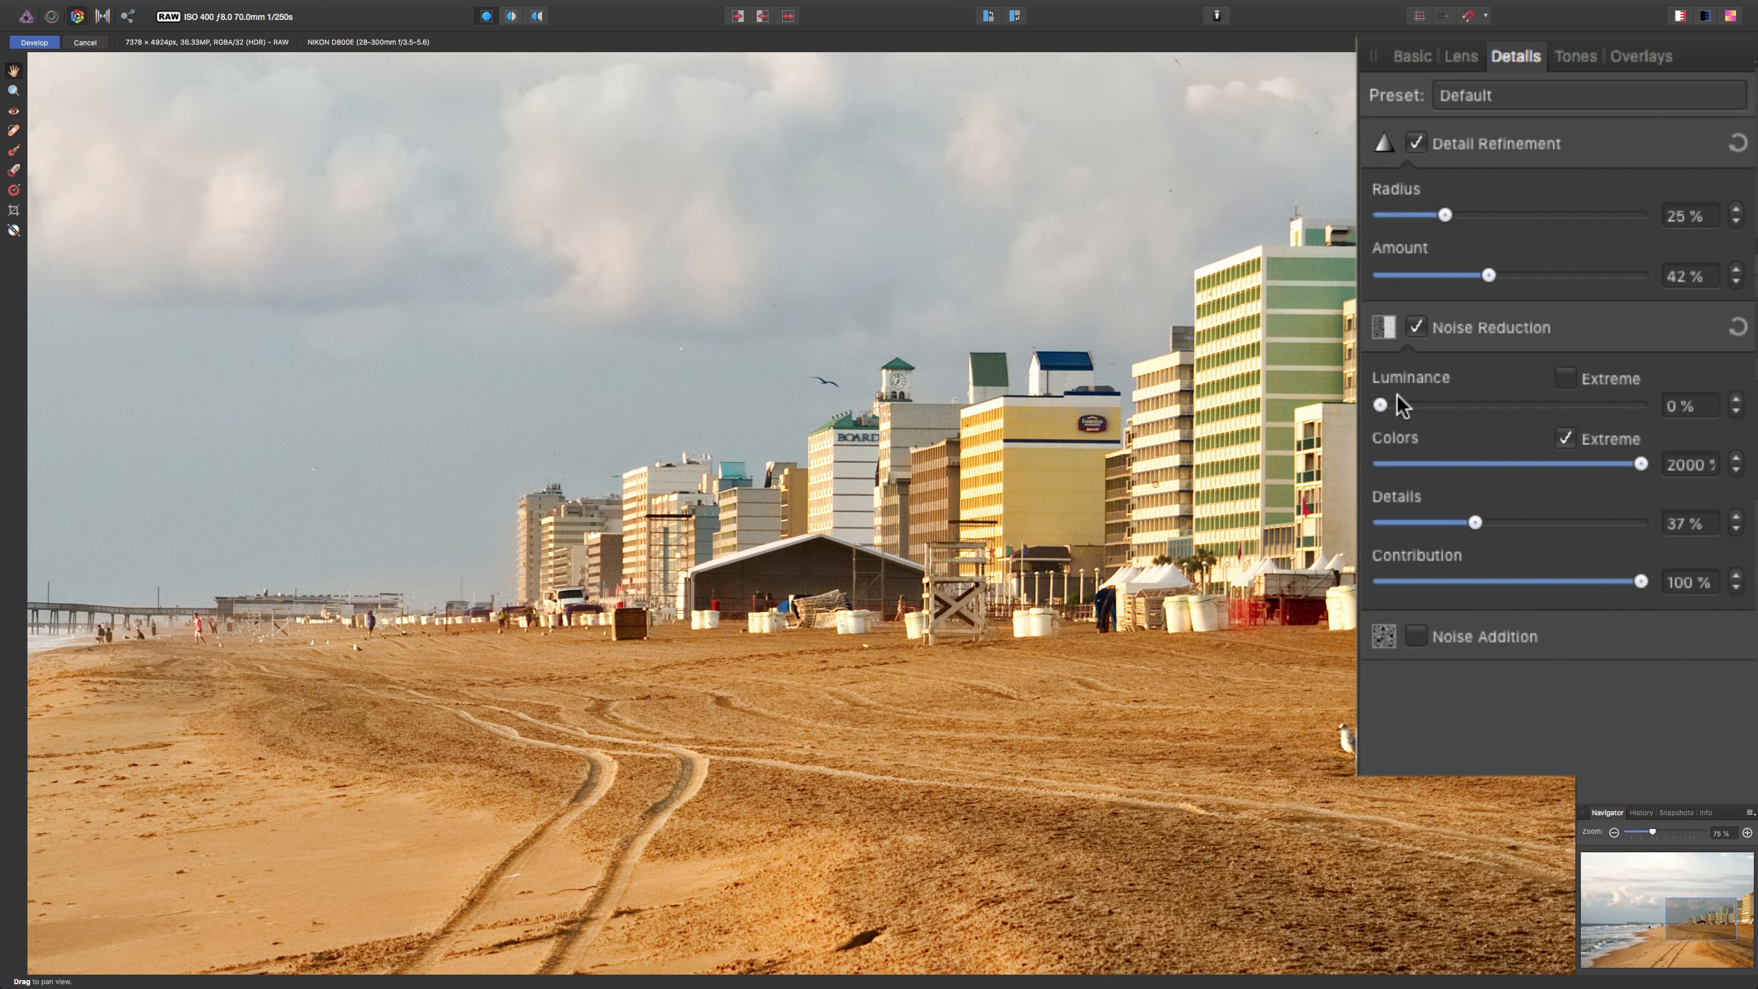
drag(744, 306, 769, 326)
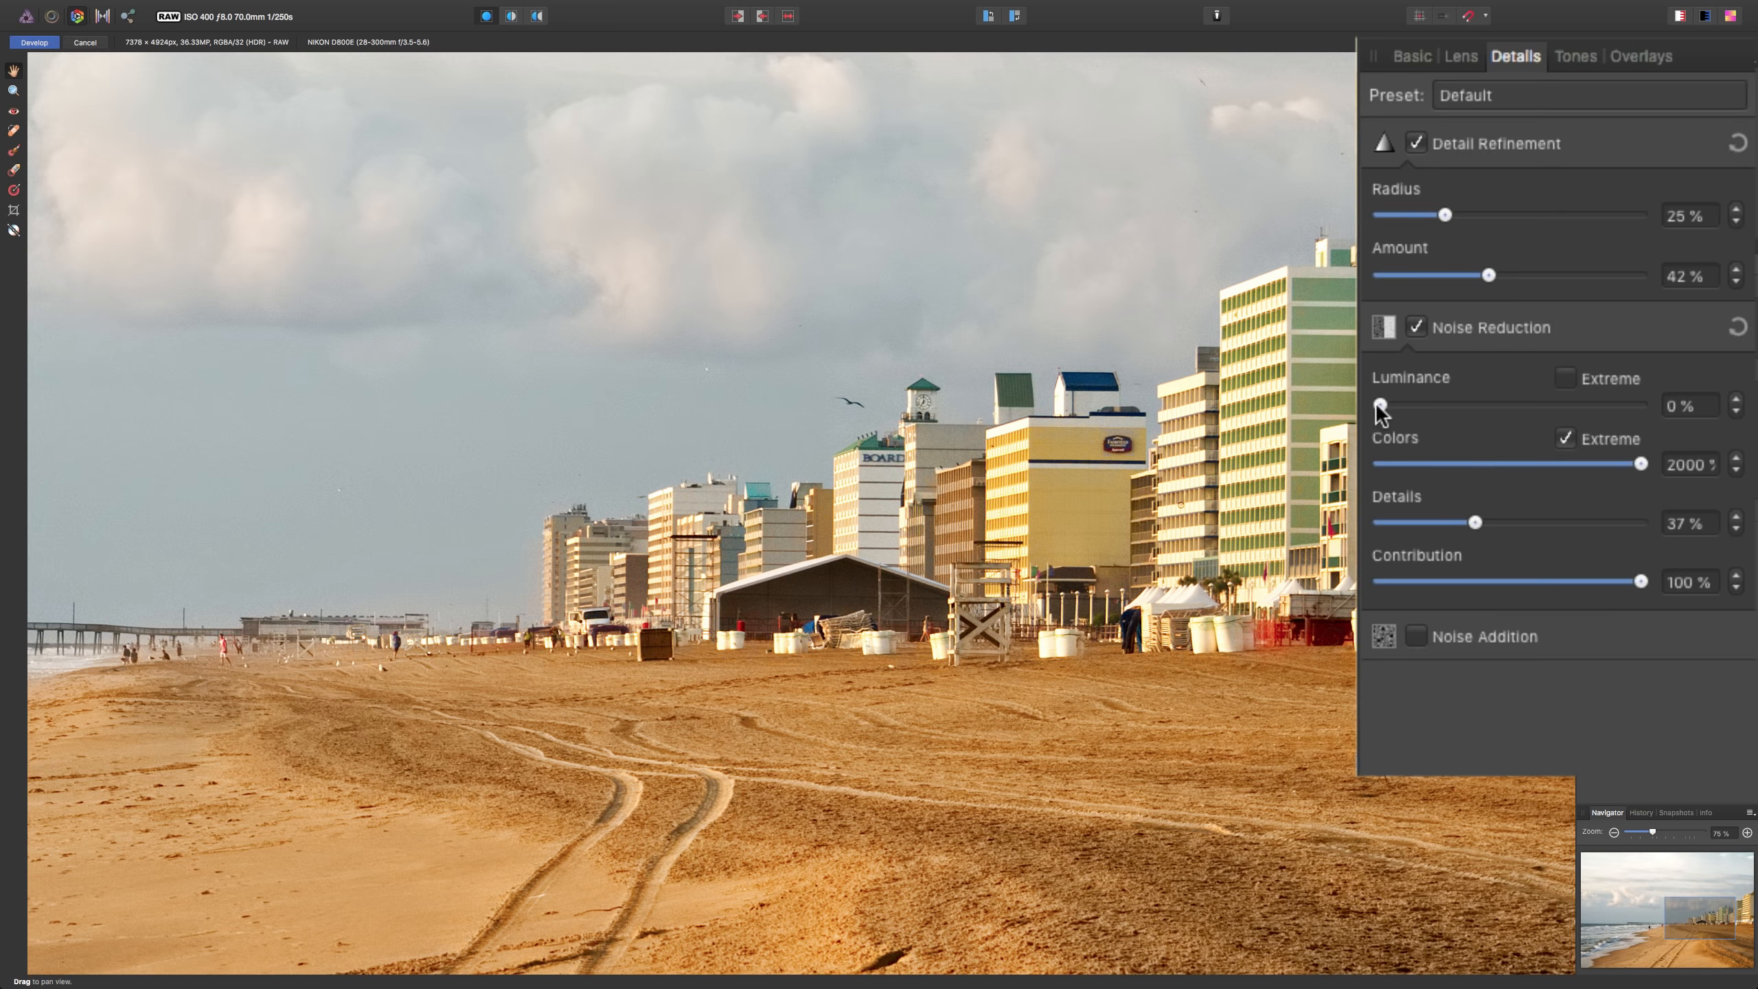
Set the noise reduction Luminance to 32 %, Details to 54 % and Contribution to 74 %.
drag(1379, 405, 1461, 406)
drag(1476, 520, 1520, 523)
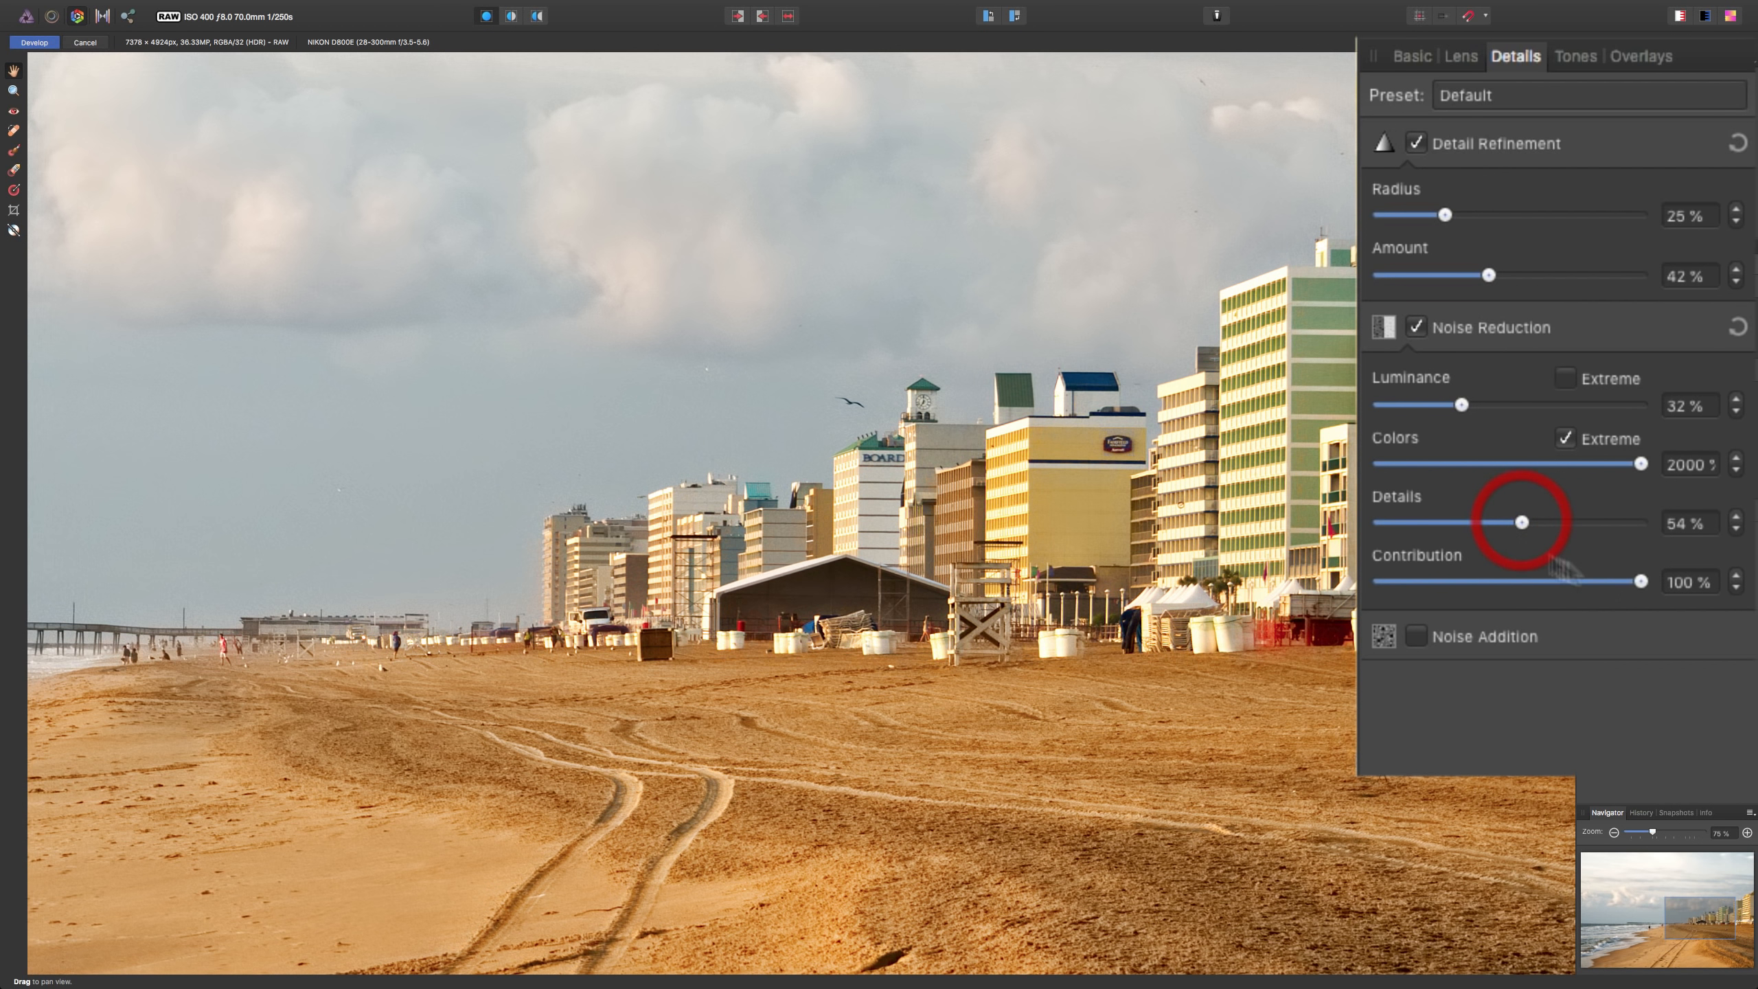
drag(1640, 581, 1574, 582)
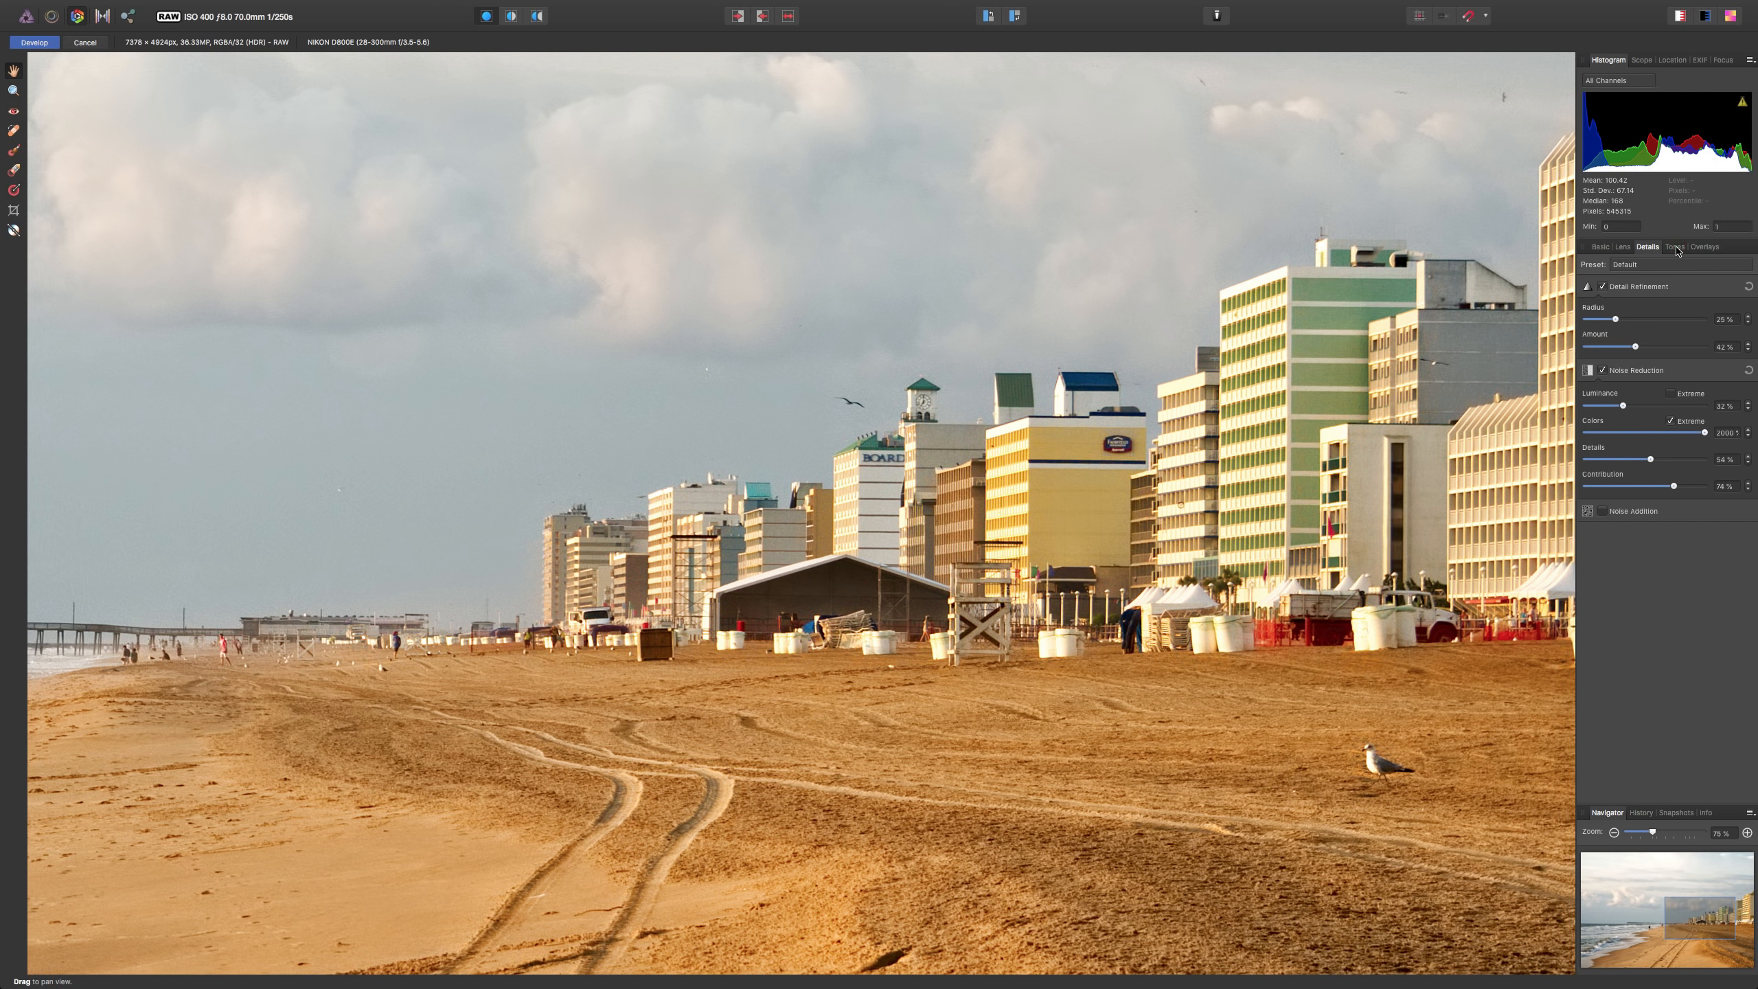
Enable Curves and shape a gentle S-curve on the Master channel, anchoring the midtones, lowering the shadows and raising the highlights.
click(1675, 247)
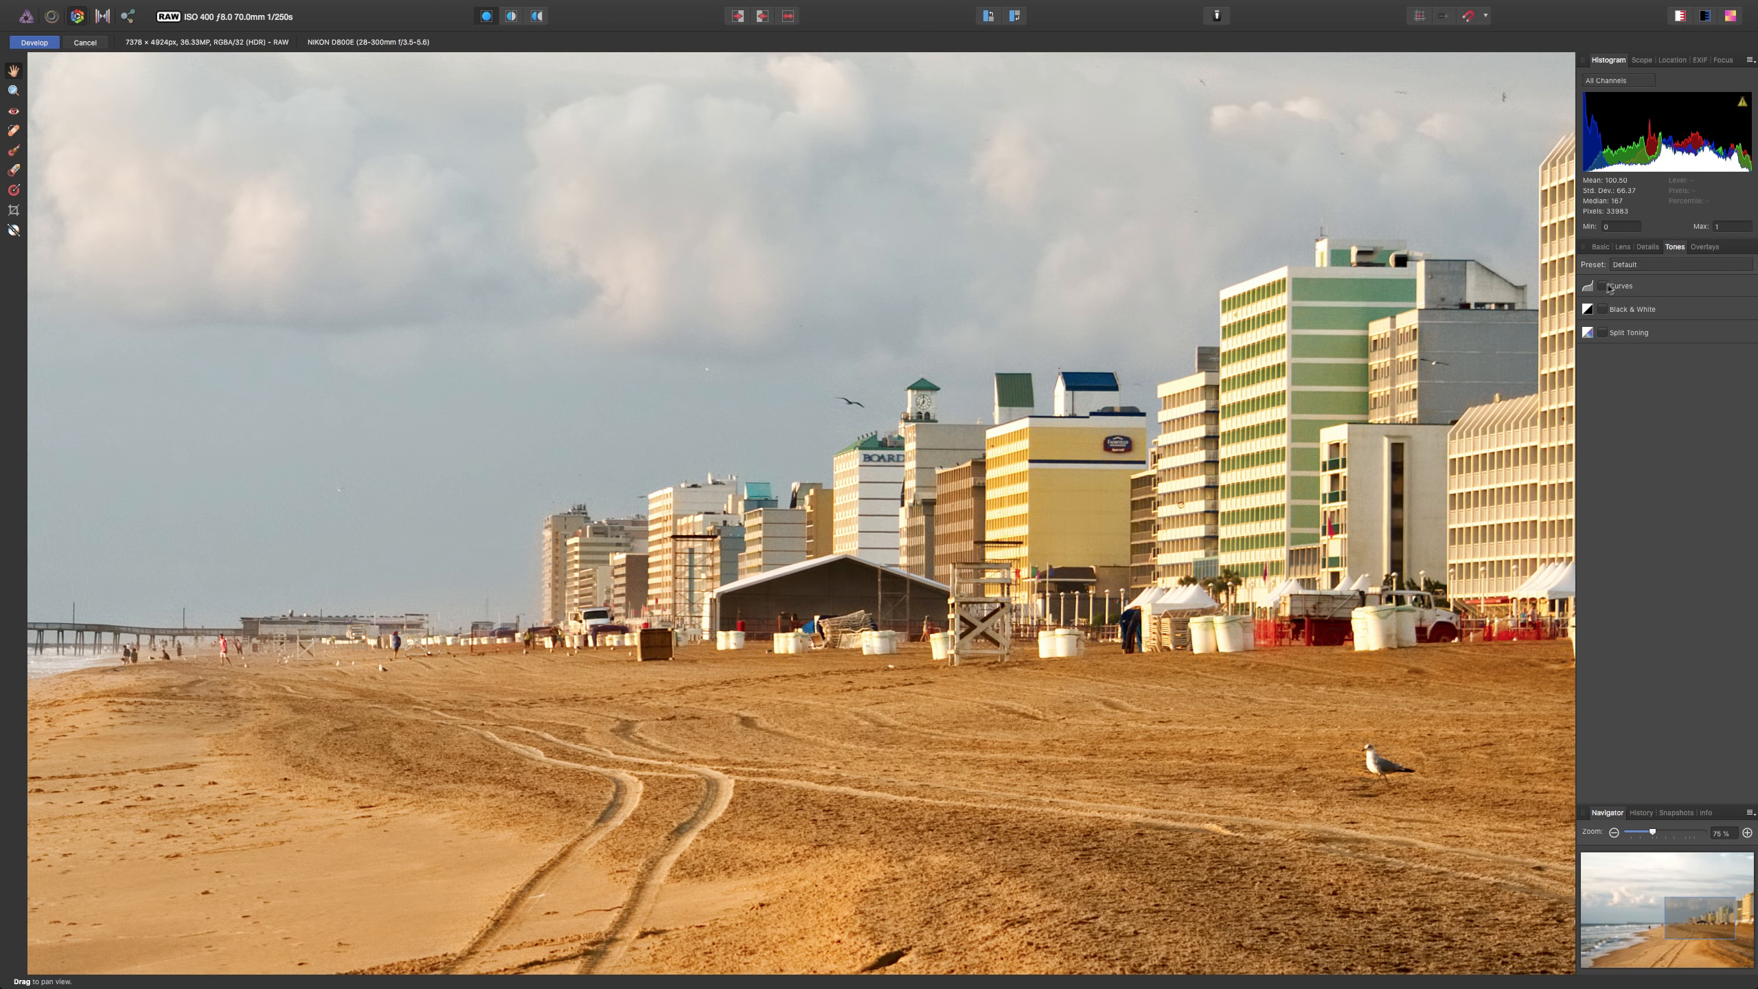
click(1604, 286)
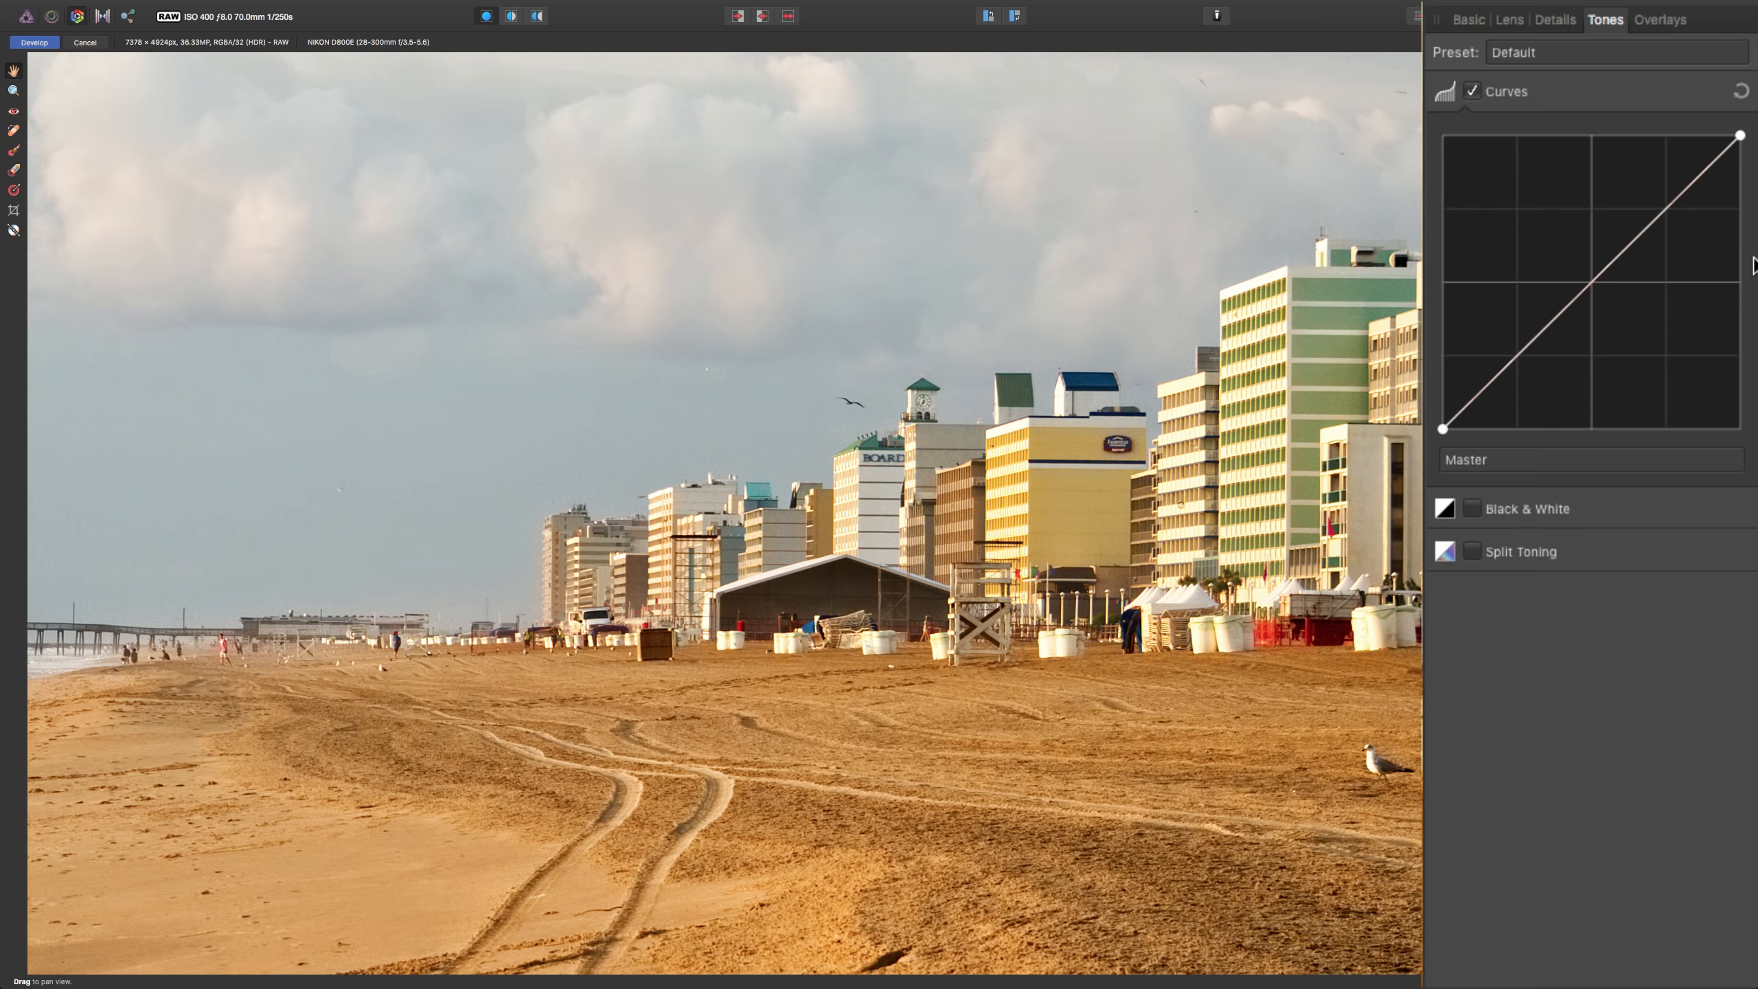
key(super+0)
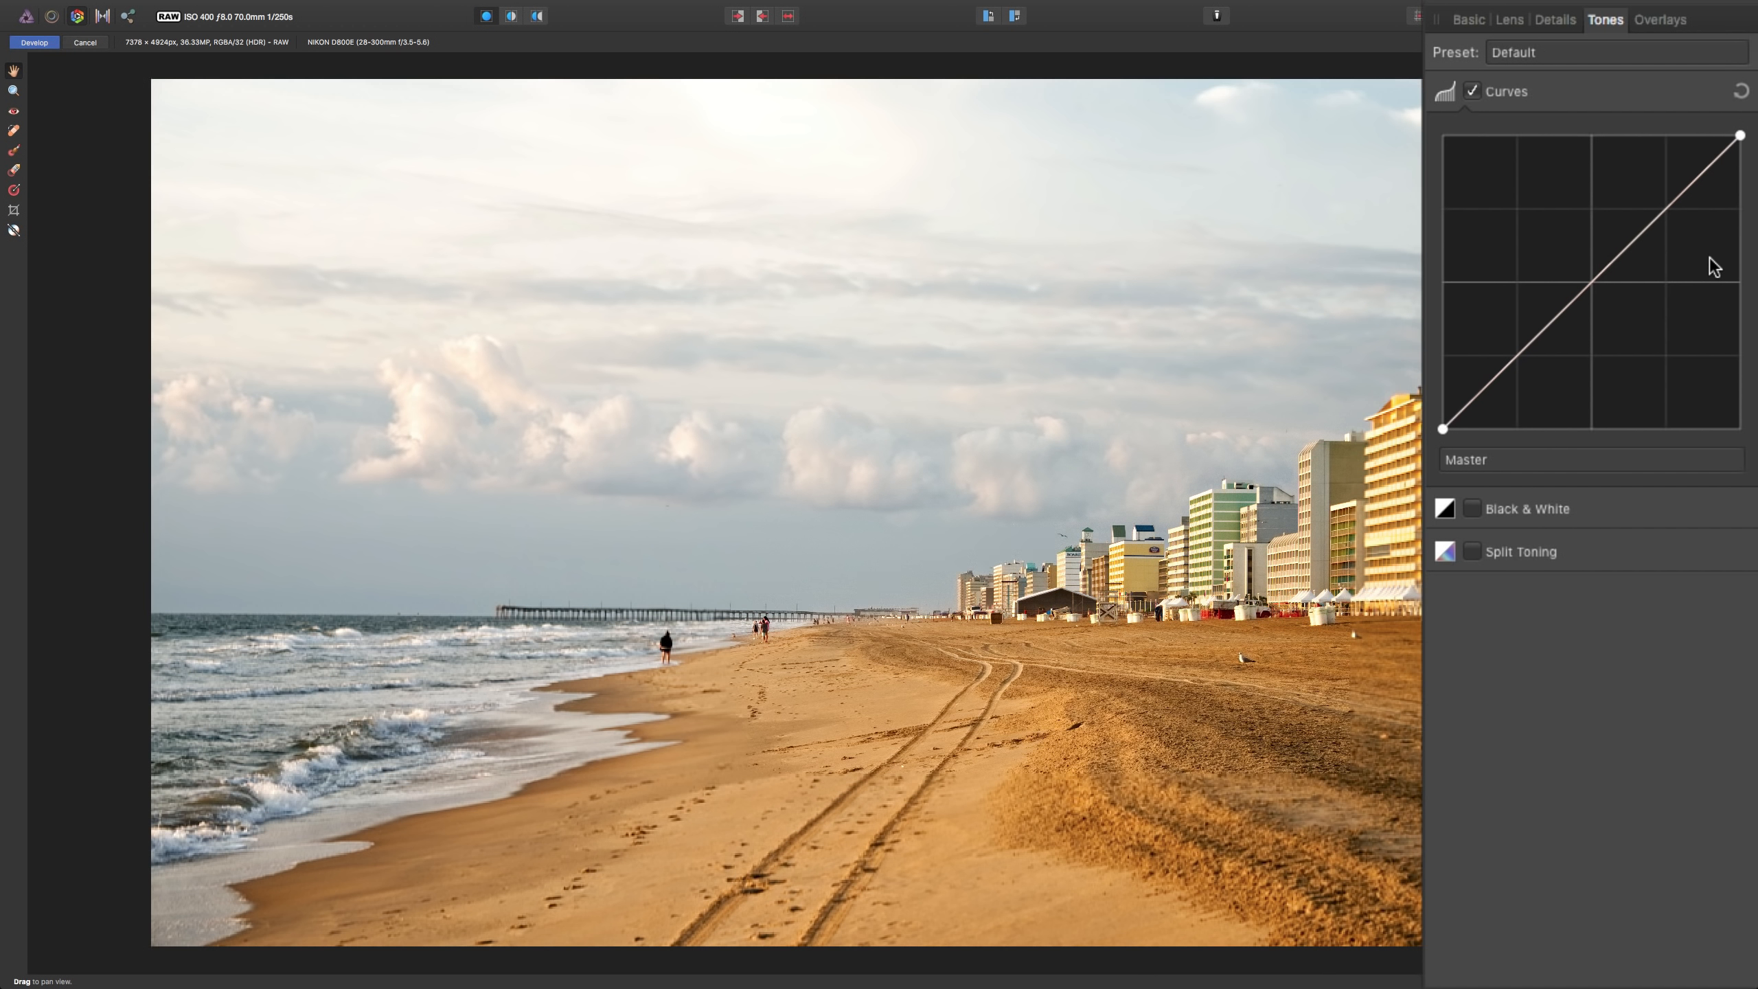
click(1589, 283)
drag(1587, 281, 1587, 281)
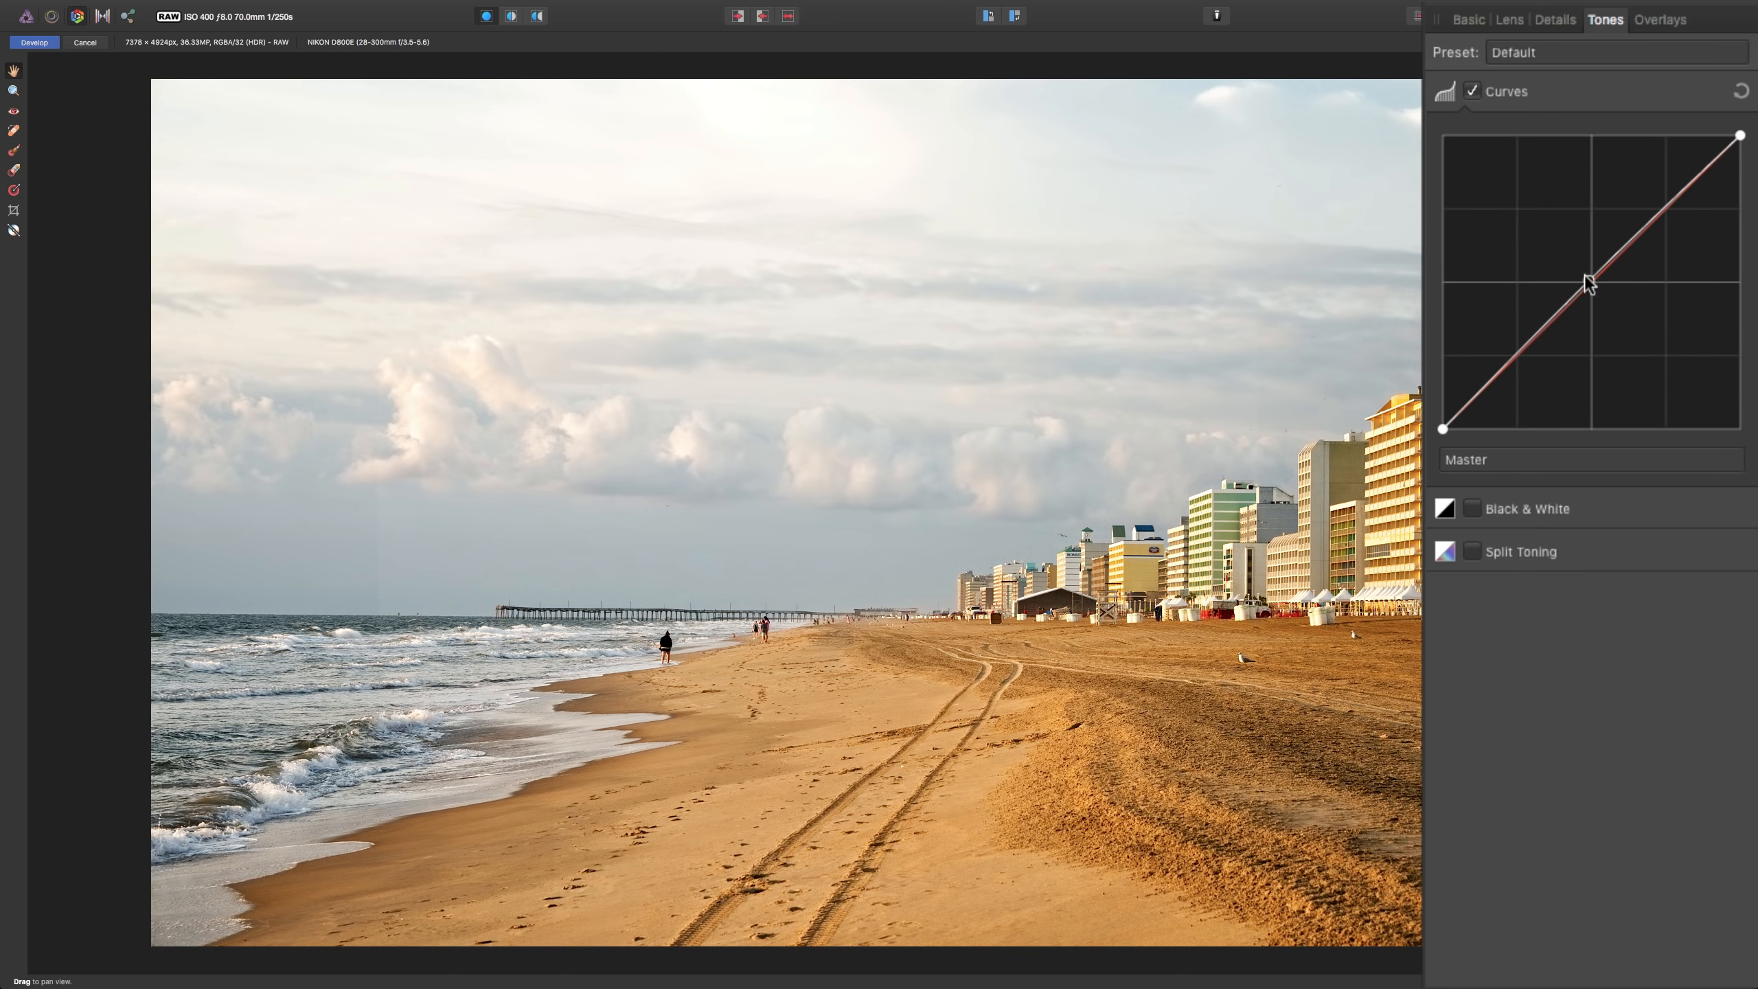
drag(1511, 361, 1514, 374)
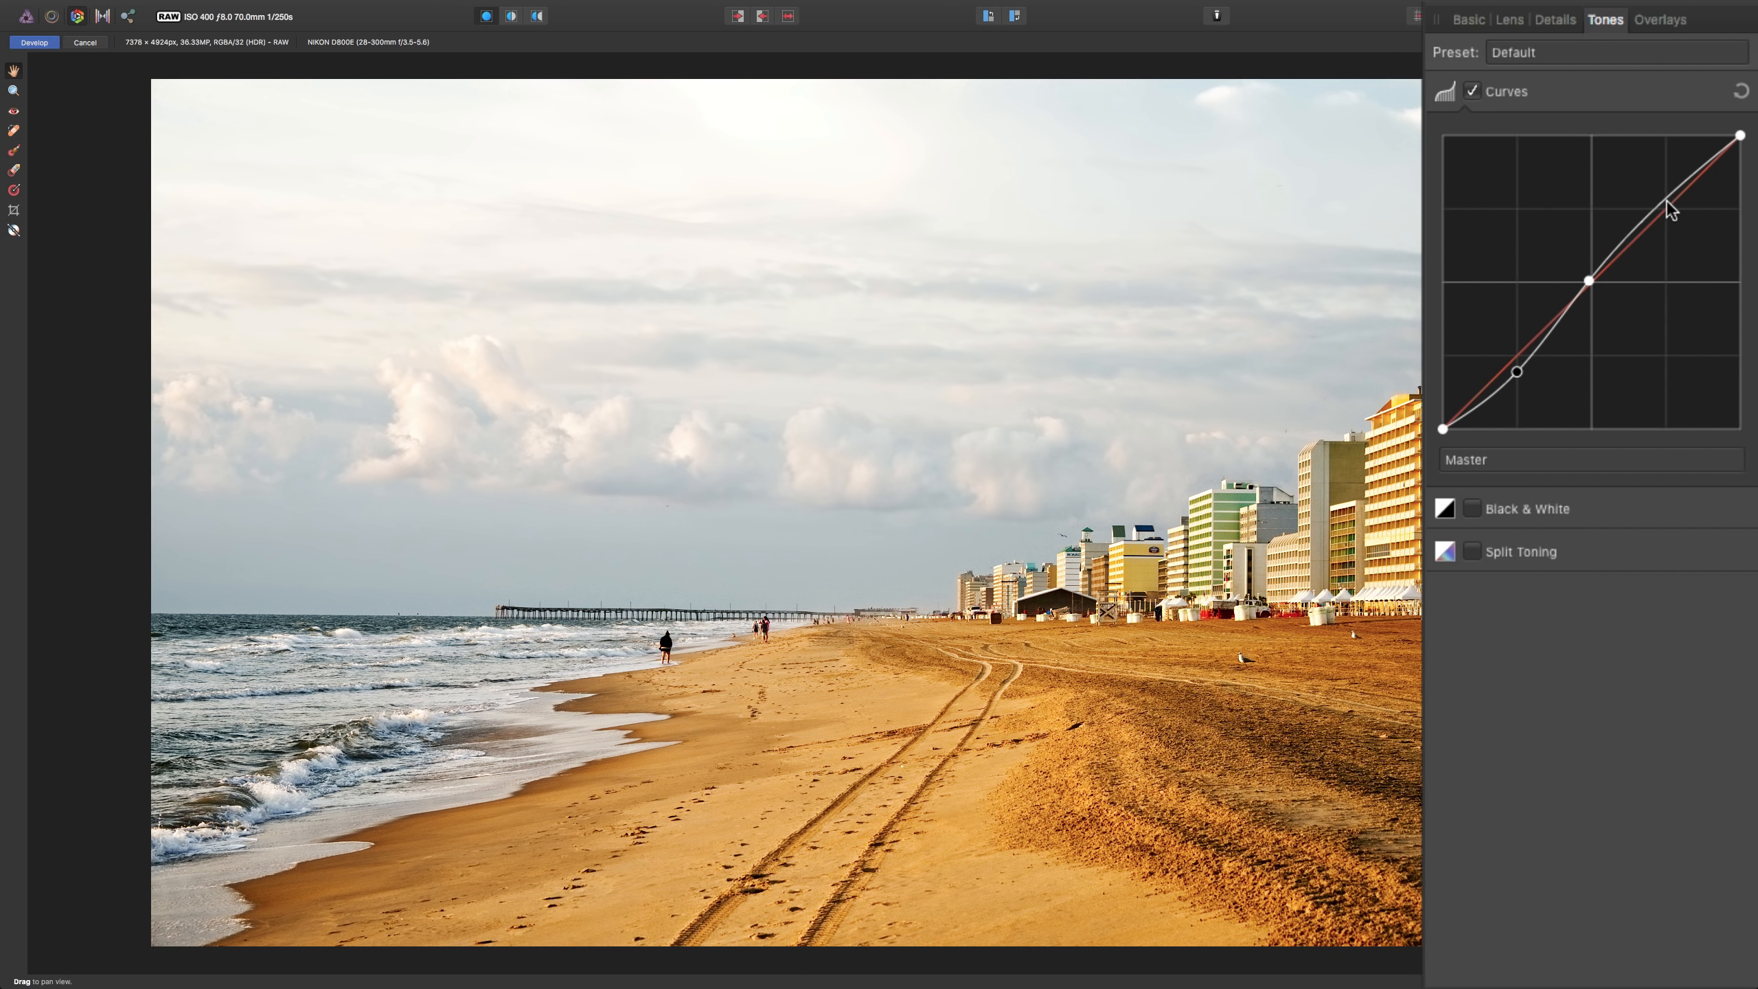
drag(1665, 199, 1666, 184)
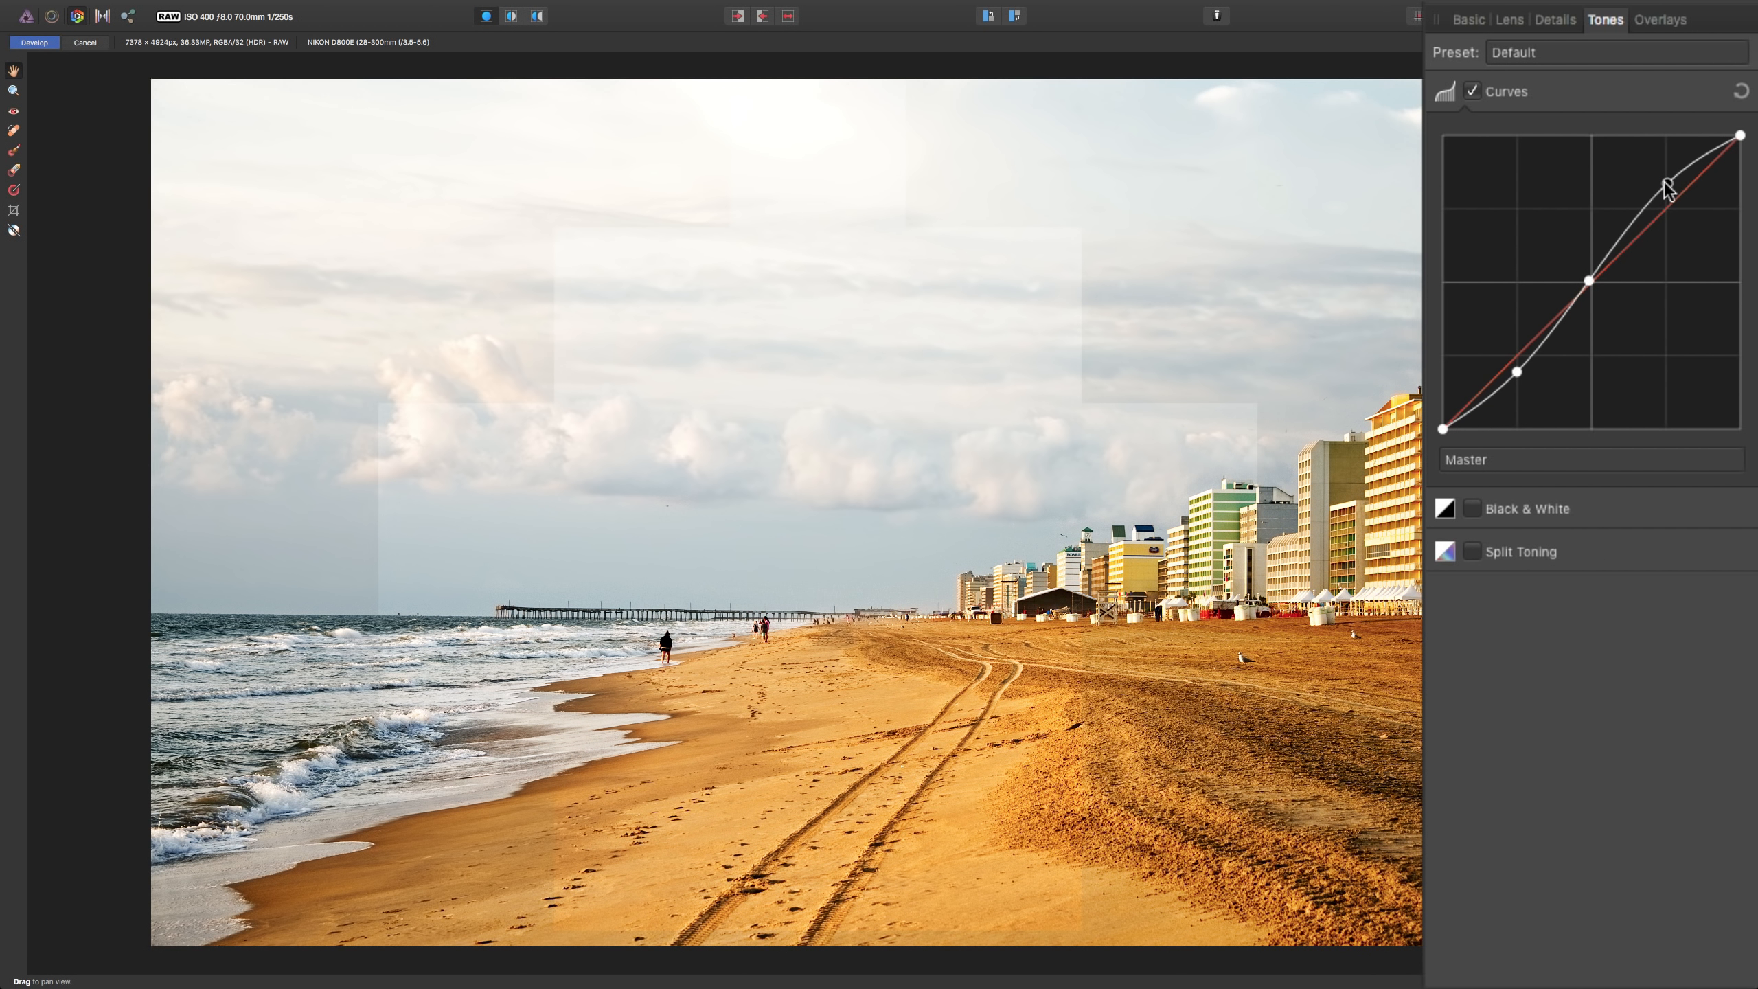
click(1667, 185)
Try a Black & White conversion with Blue at -178 %, and turn it off again.
click(1472, 509)
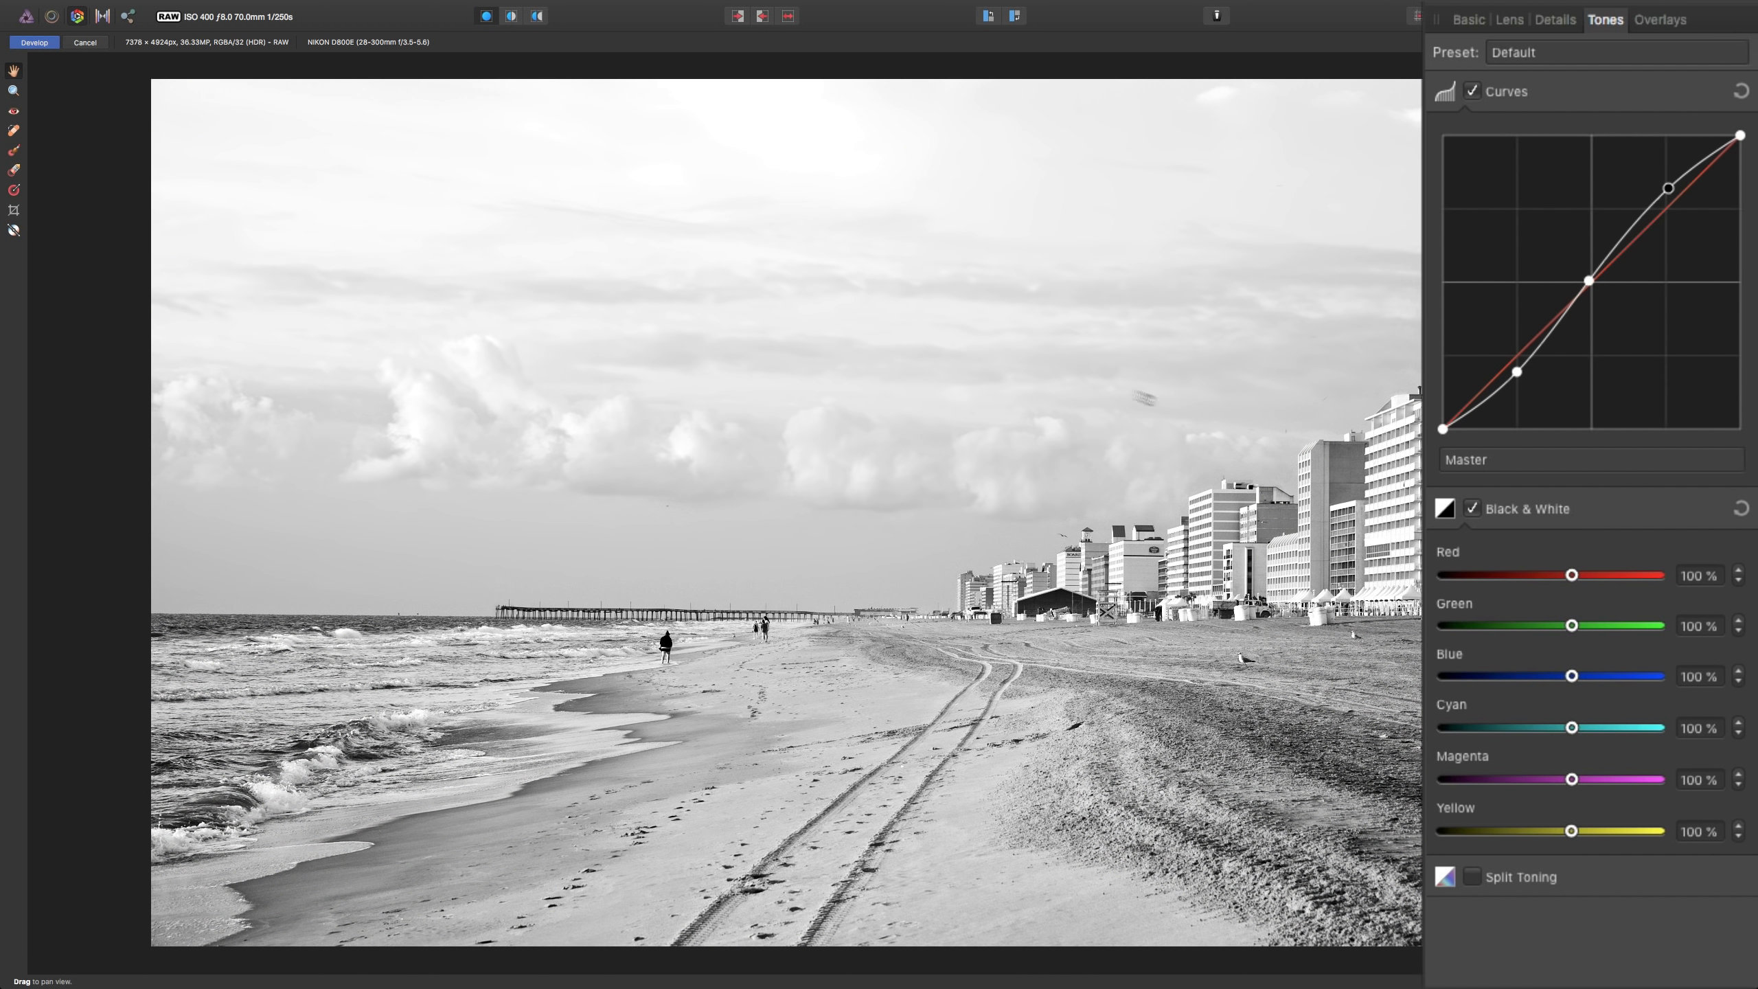
drag(1572, 677, 1454, 681)
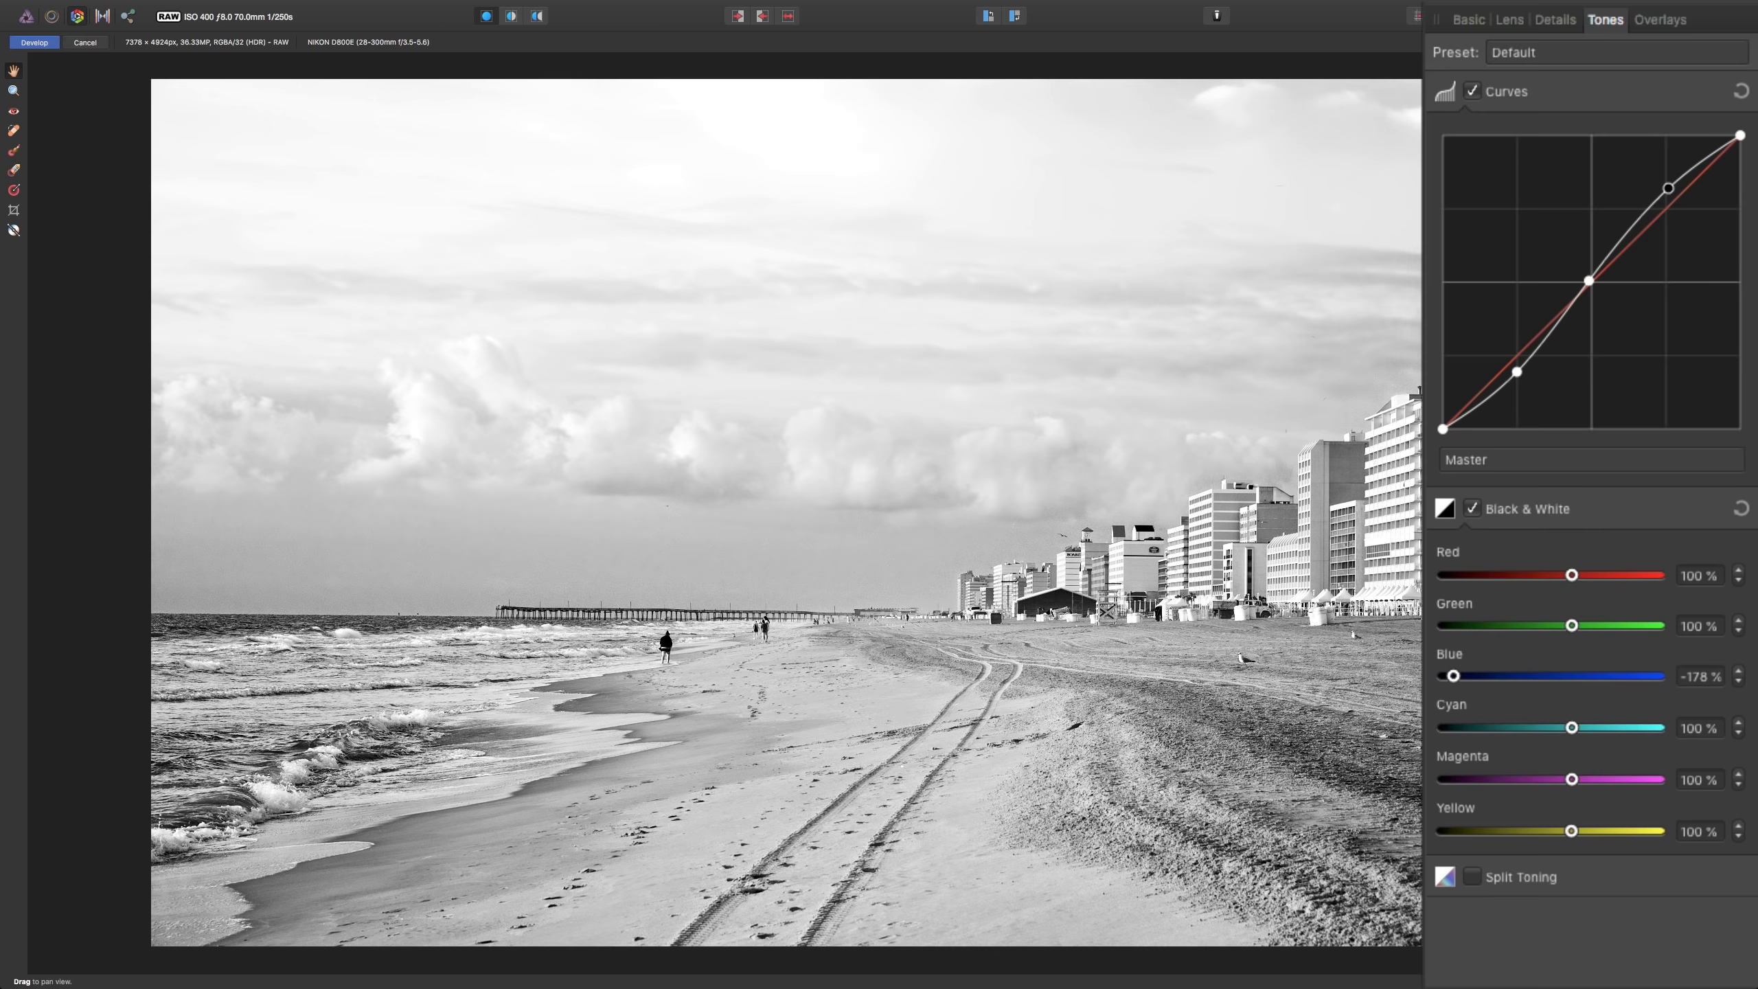
click(1472, 510)
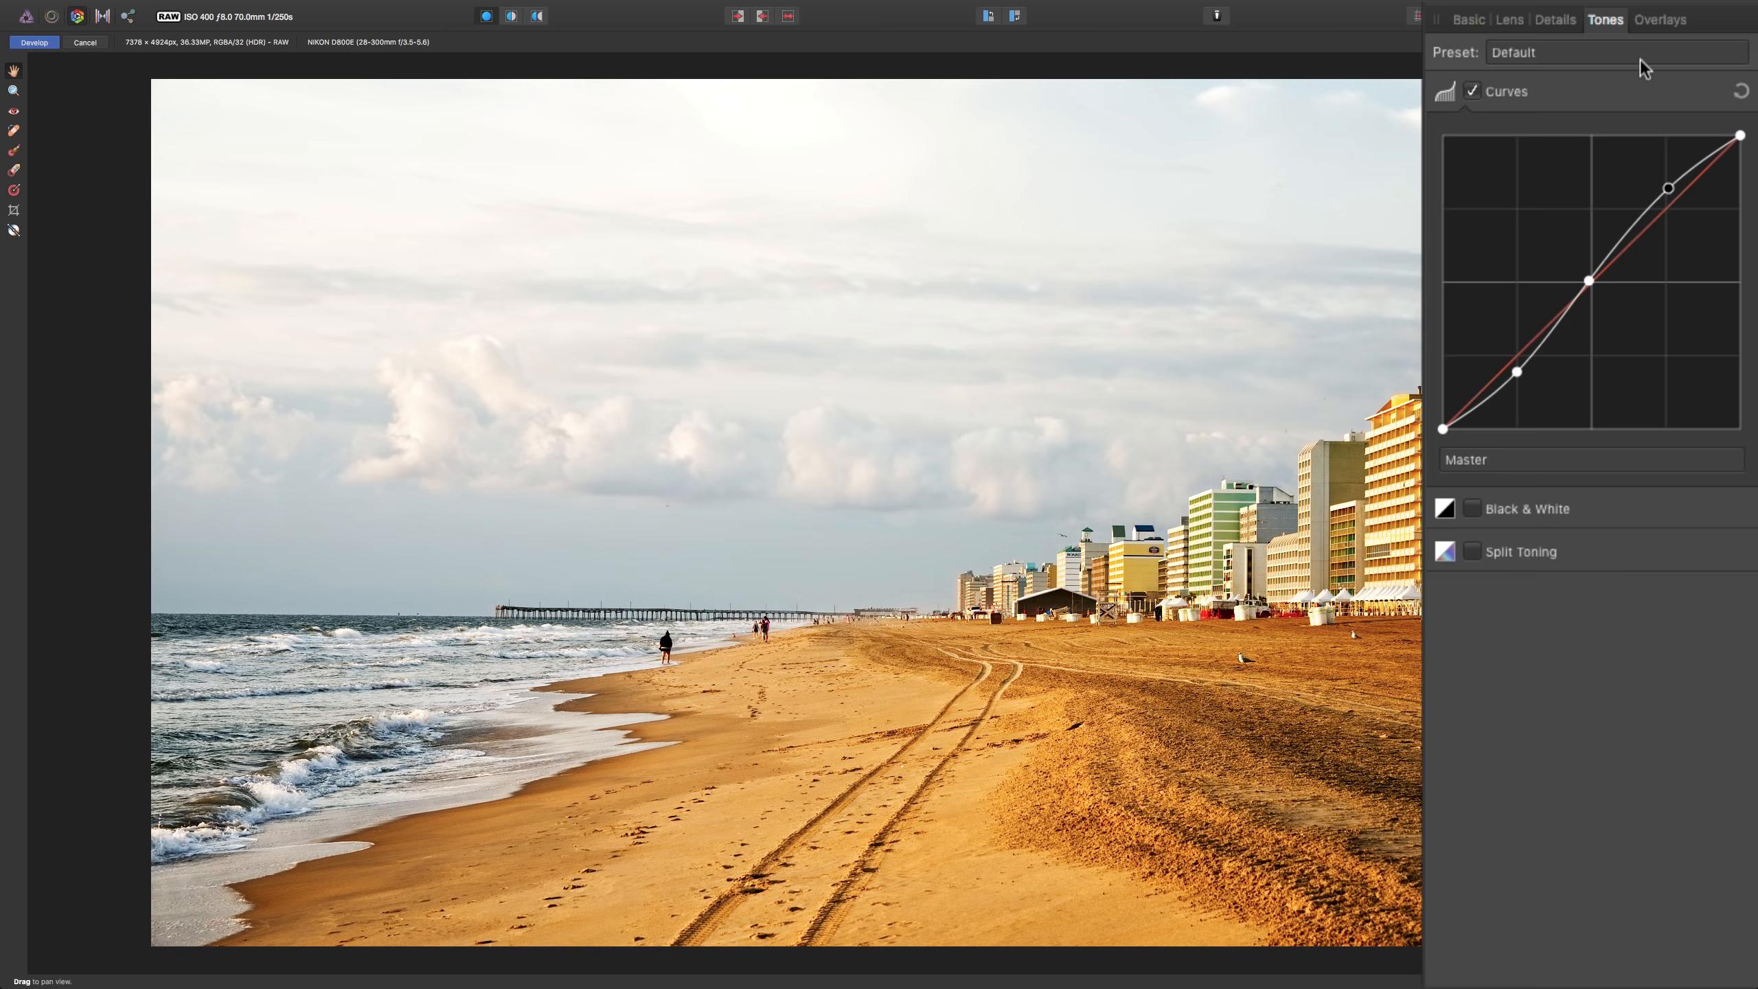
Reset the White Balance adjustment to its defaults and return Saturation to 0 %.
click(1669, 20)
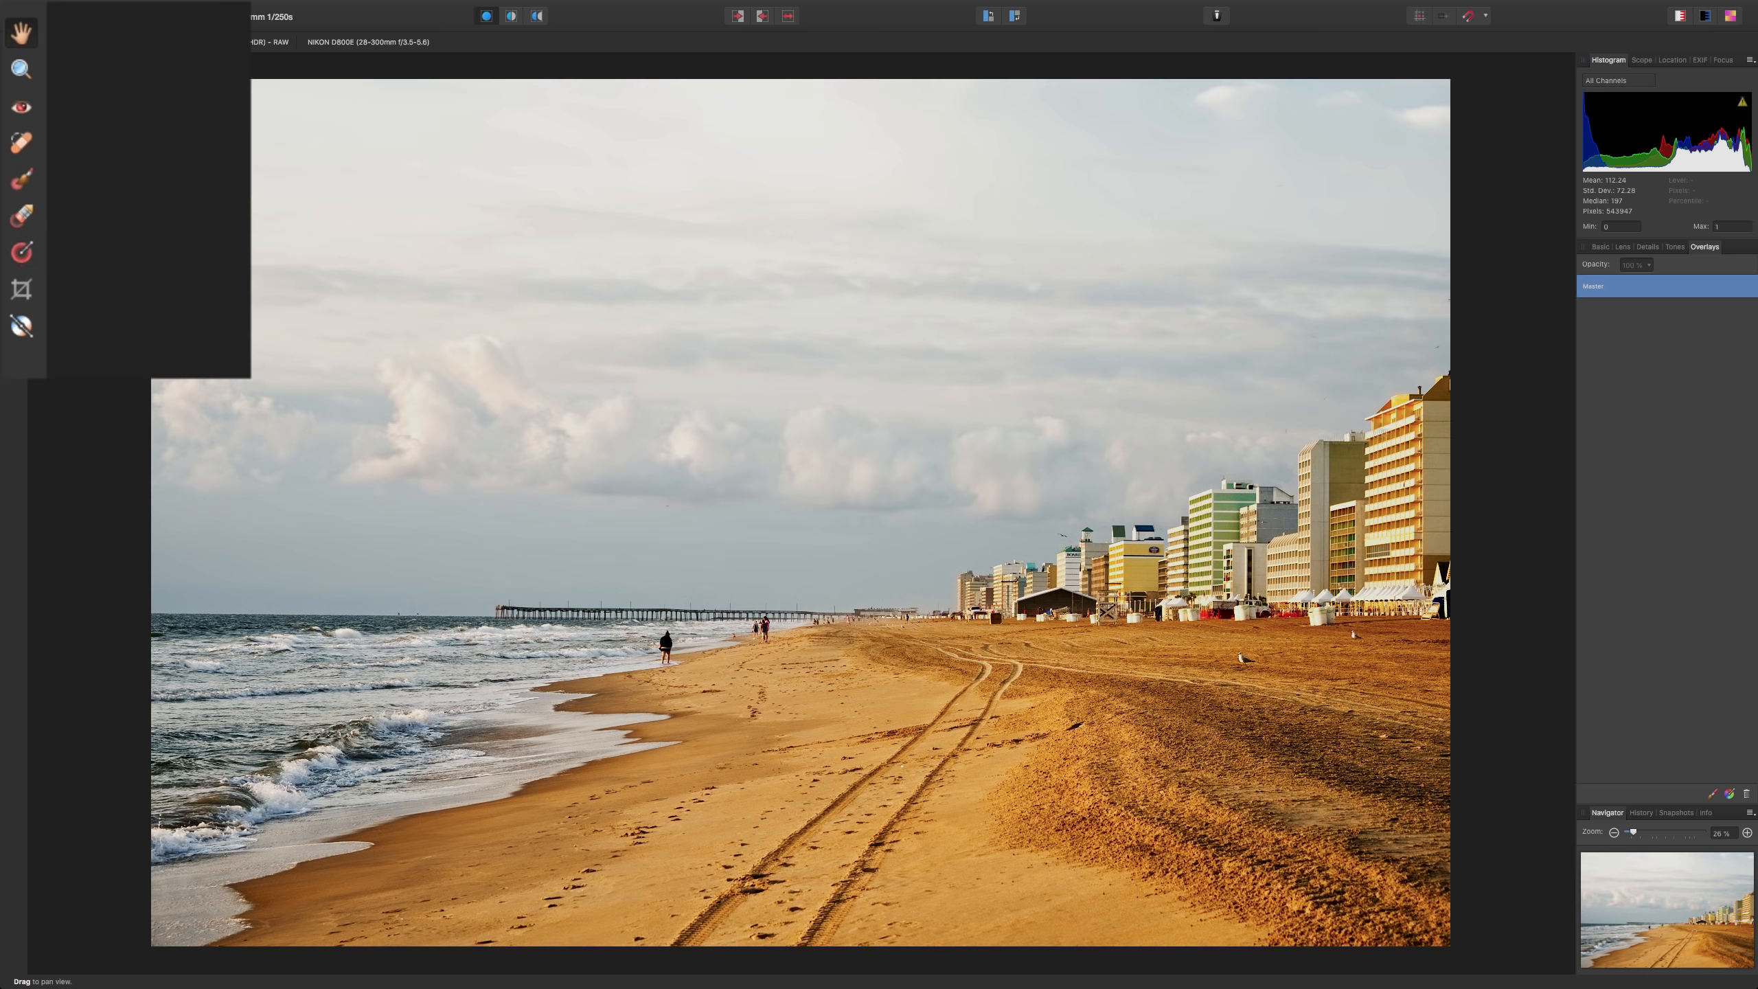
click(1598, 247)
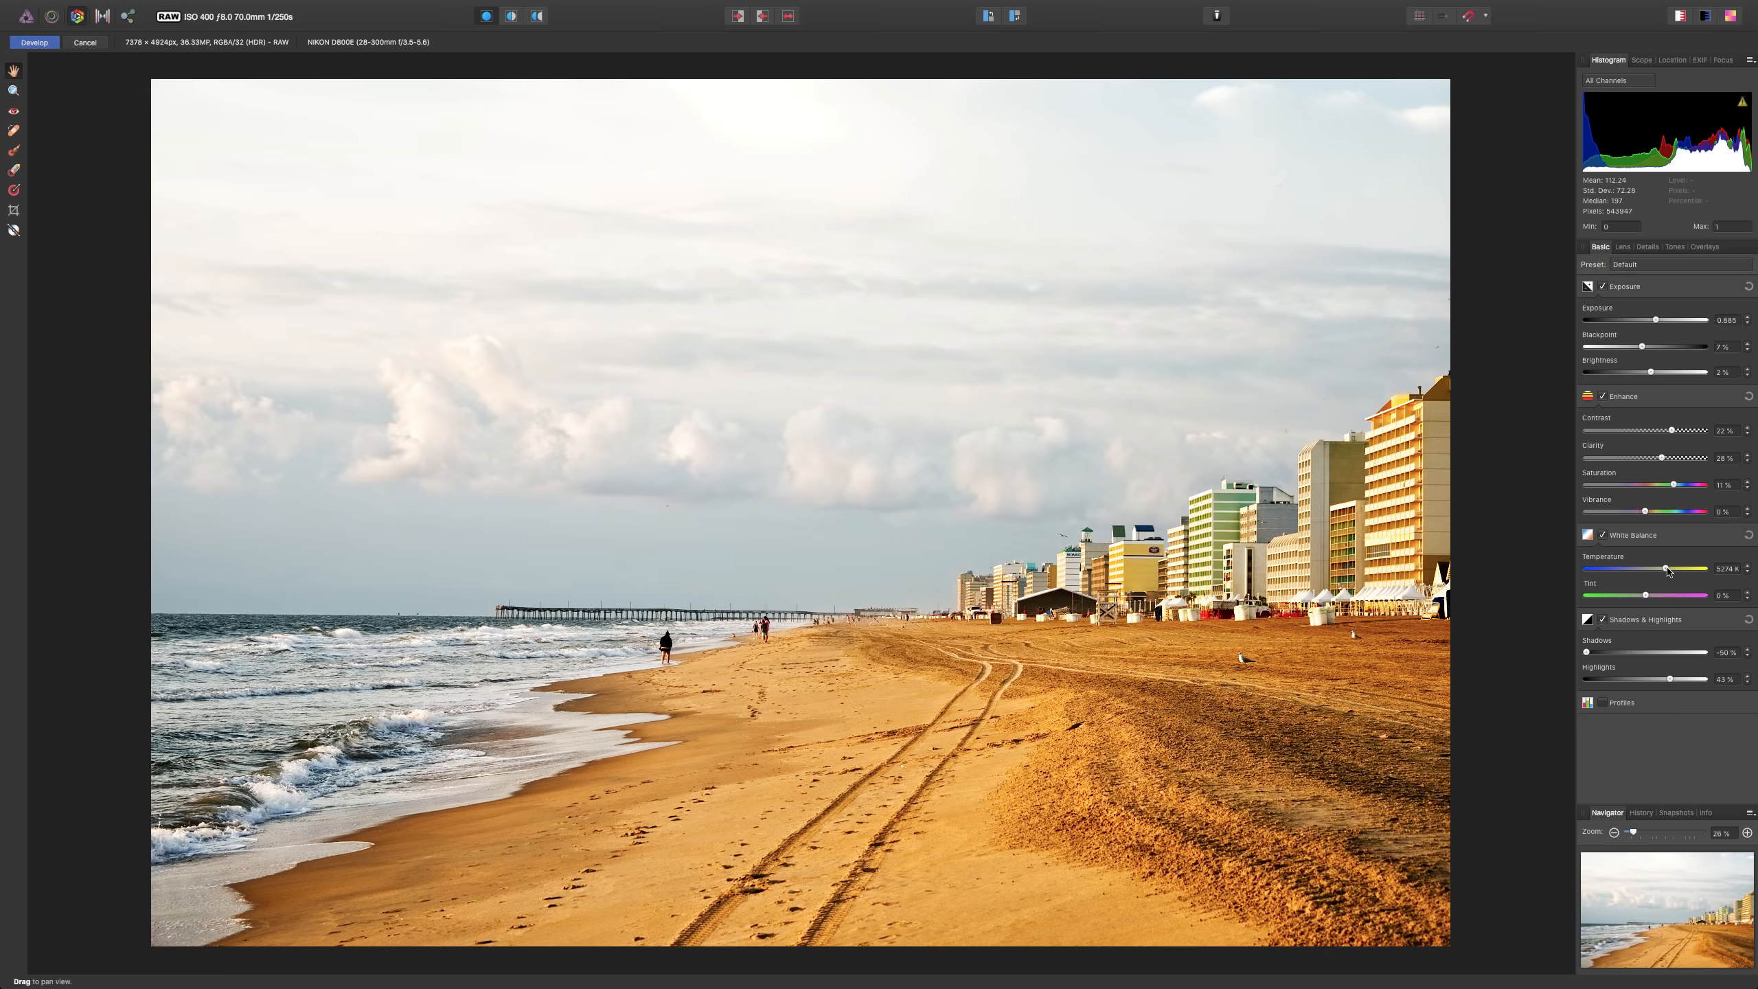
click(1748, 535)
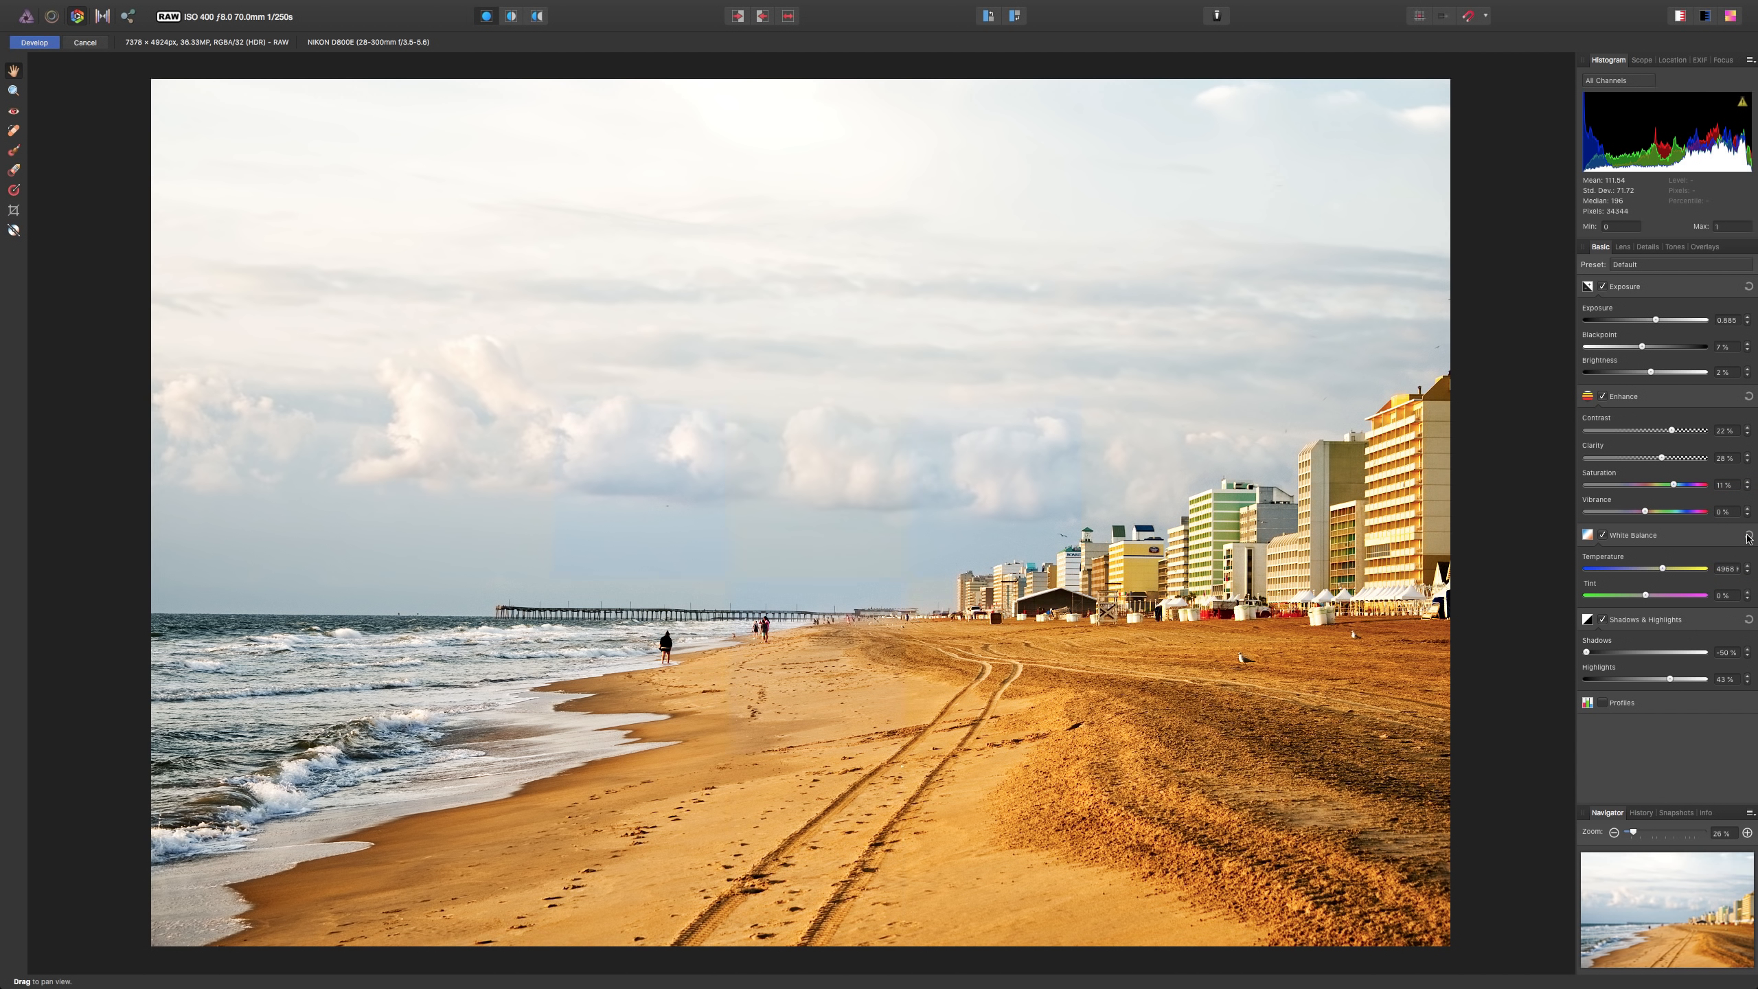
double_click(1673, 485)
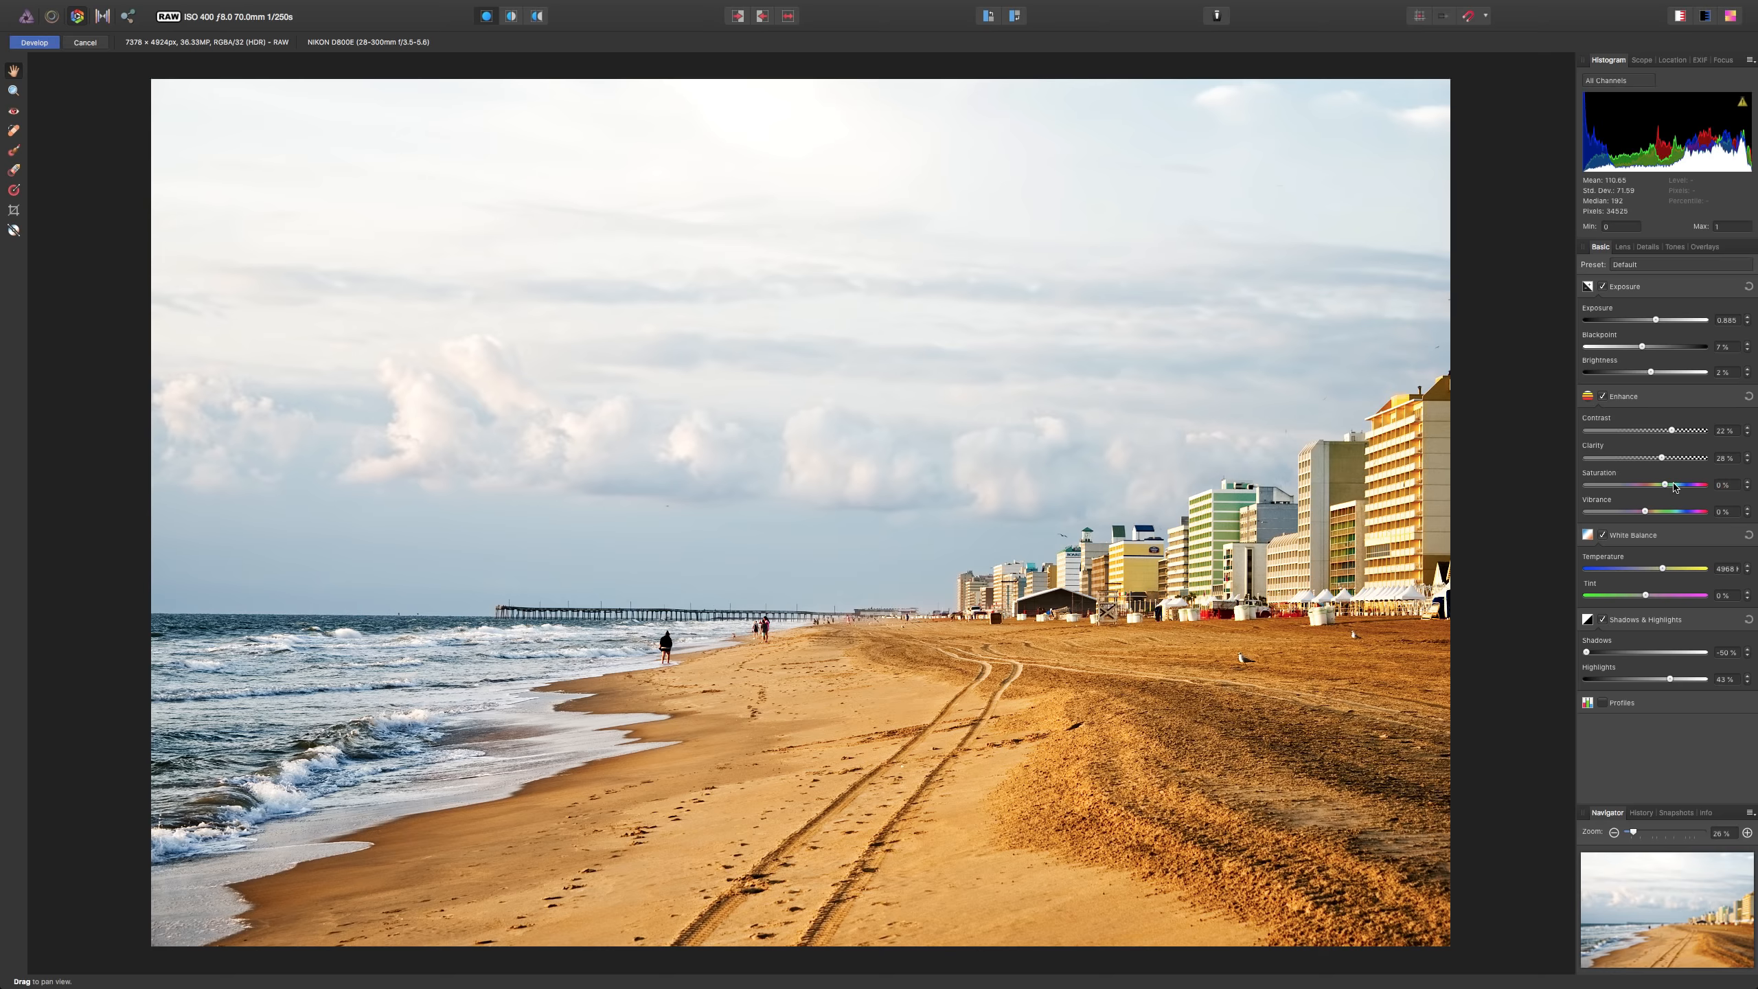